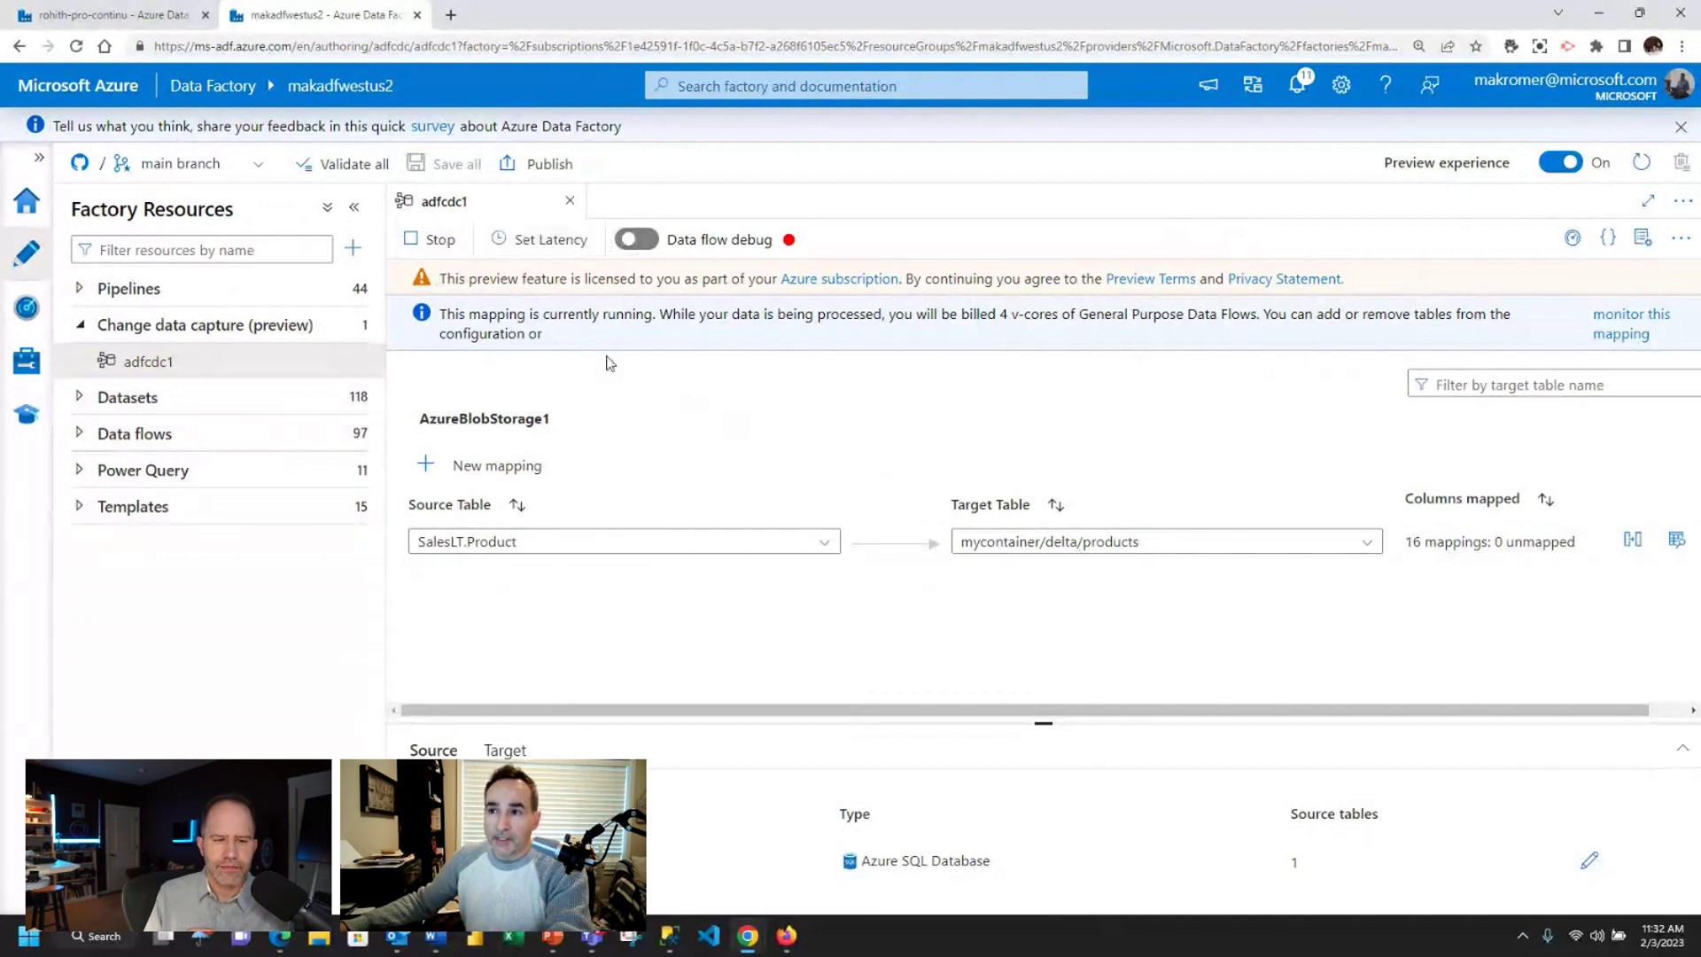
Step: Stop the running adfcdc1 change data capture mapping
{"action": "left_click", "coordinate": [441, 240]}
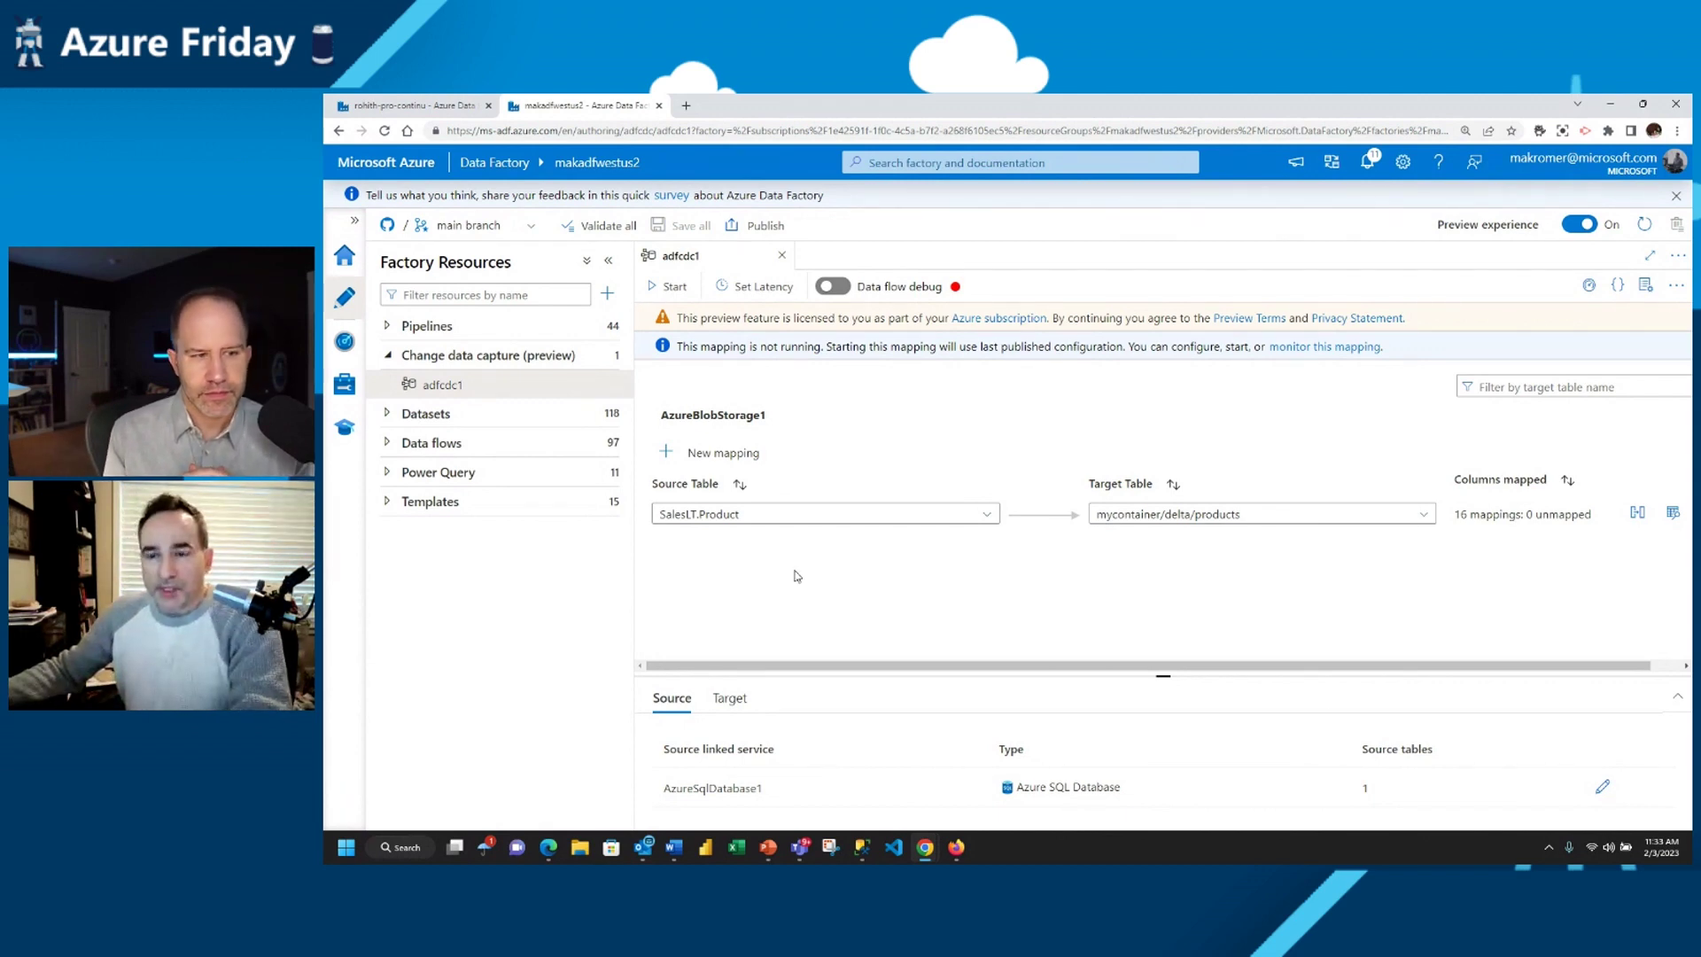
Step: Filter the factory resources by "cdc" and open the CDC ADLS Gen2 data flow
{"action": "left_click", "coordinate": [389, 445]}
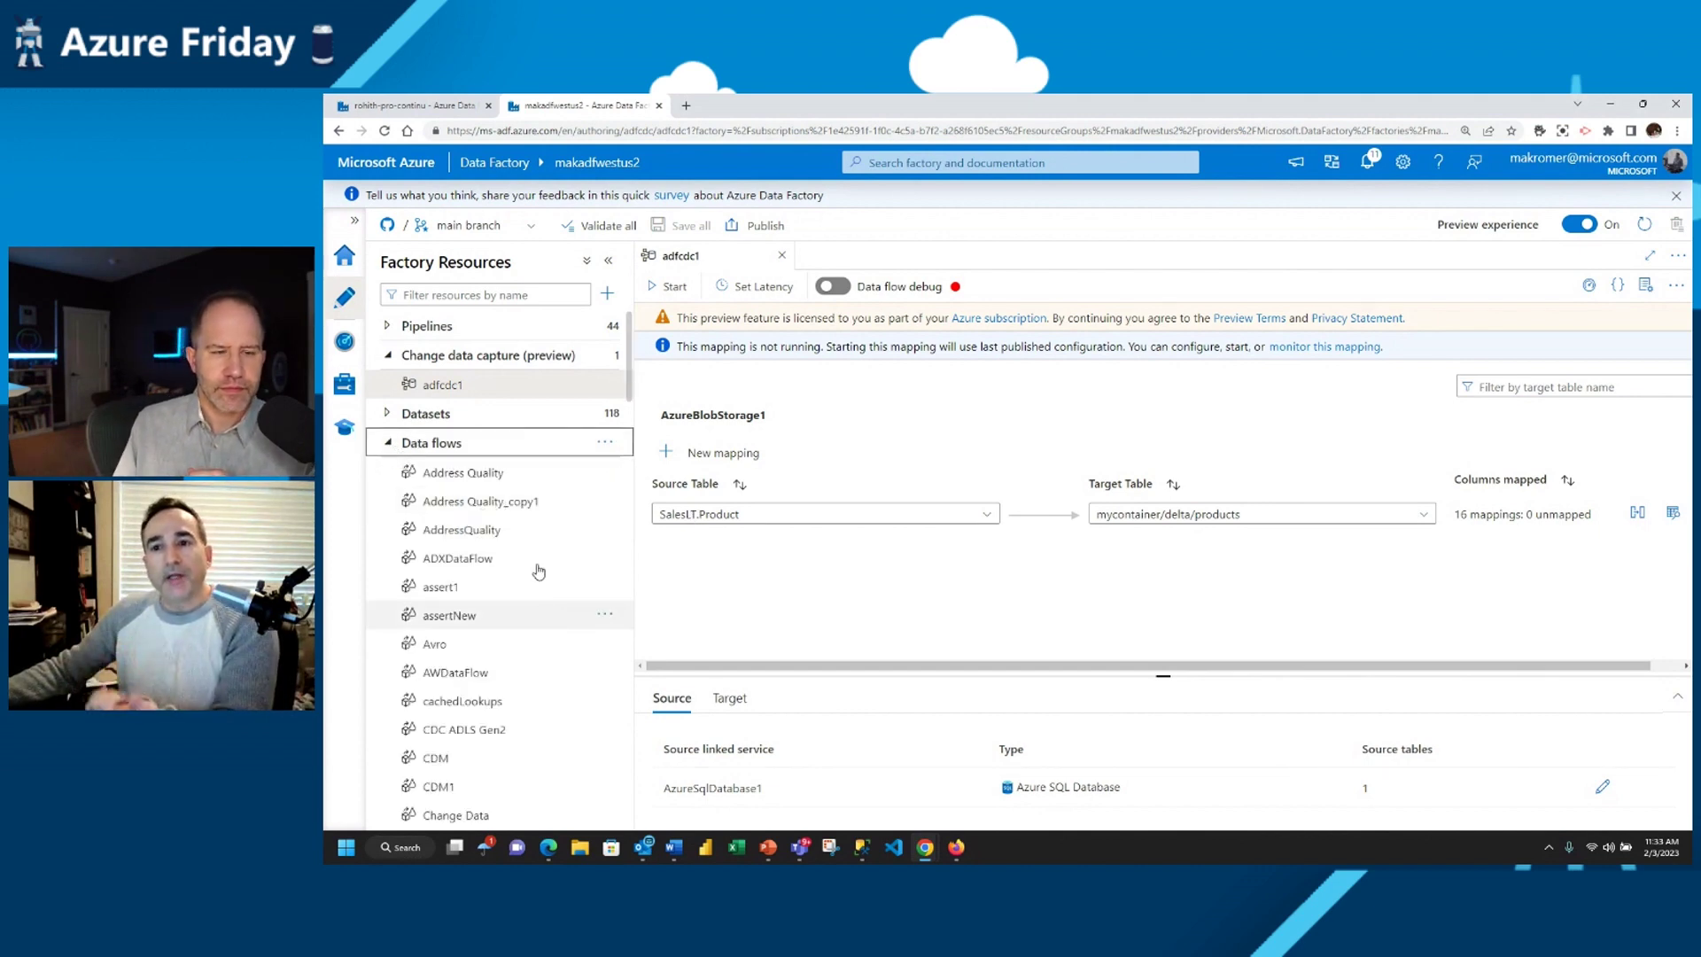
{"action": "left_click", "coordinate": [508, 299]}
{"action": "type", "text": "cdc"}
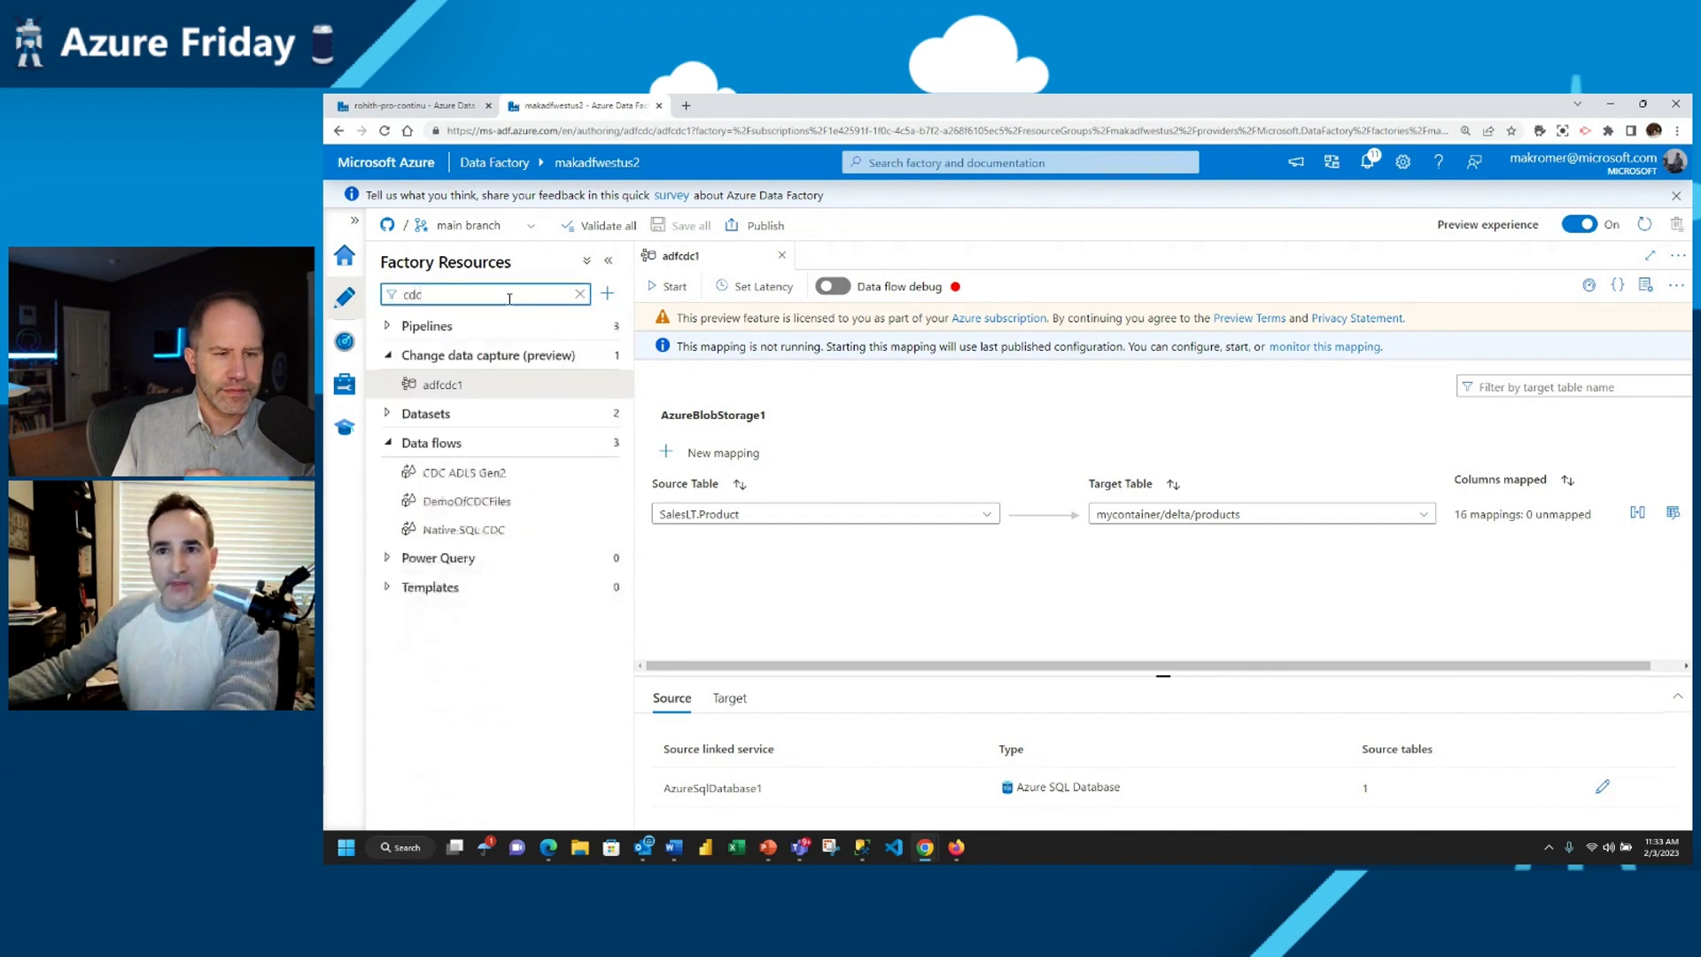
{"action": "left_click", "coordinate": [498, 478]}
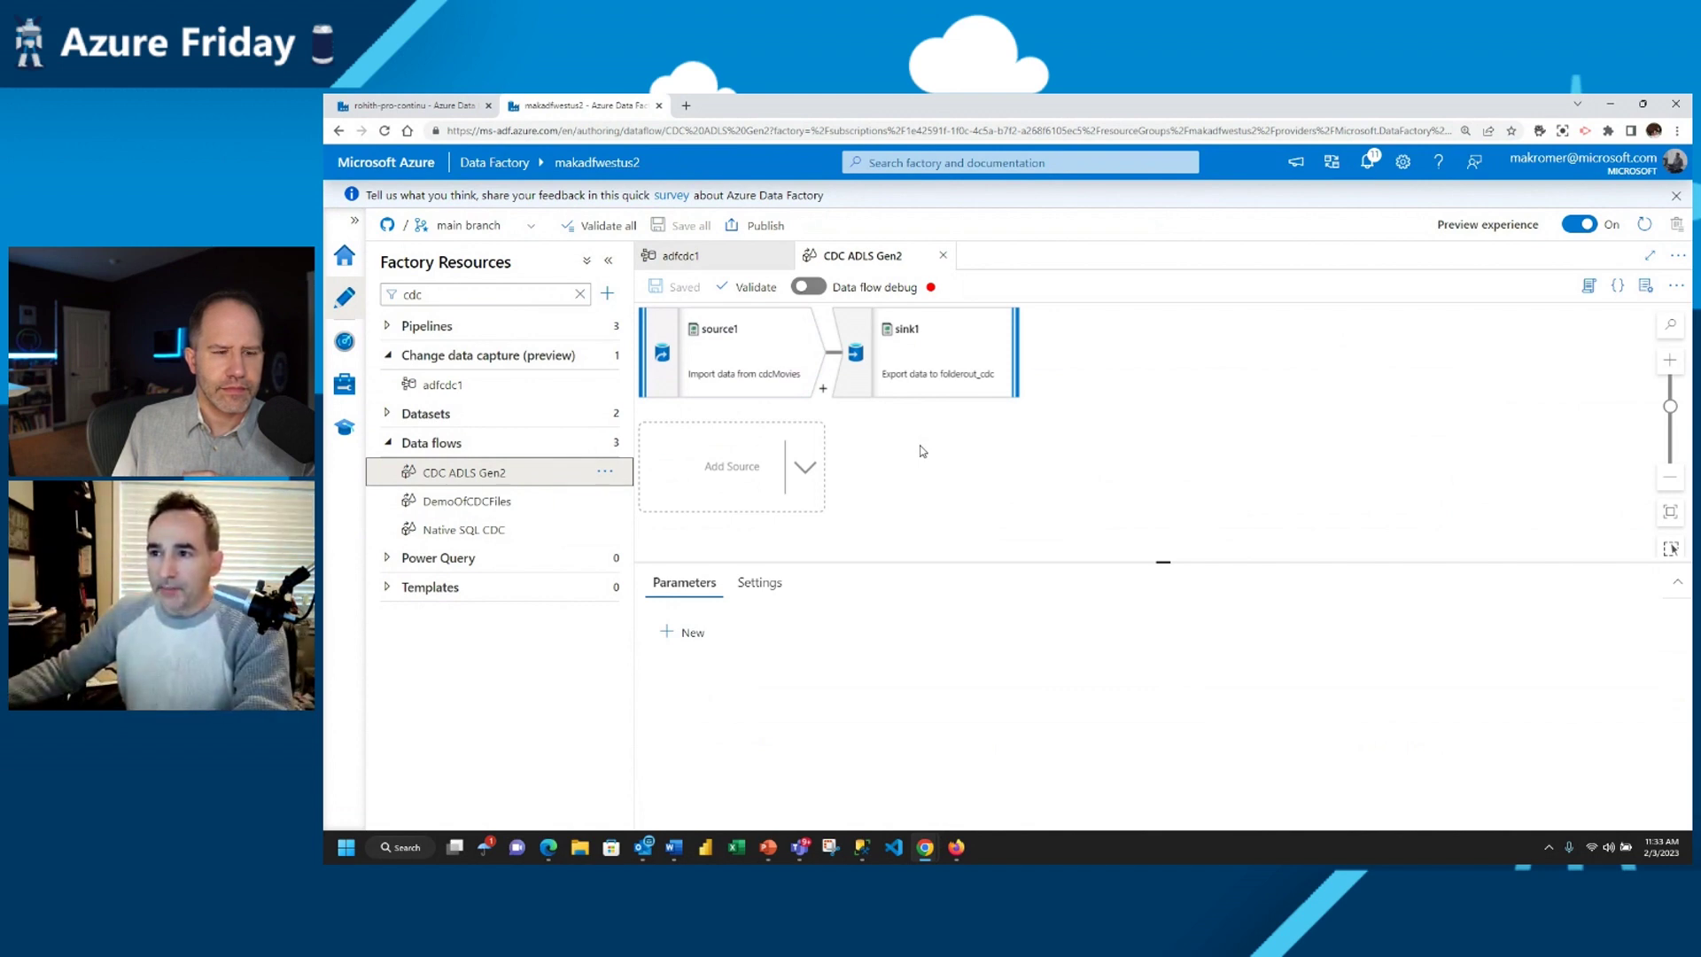
Step: Examine source1's settings, its change data capture option and the available run modes
{"action": "left_click", "coordinate": [823, 387]}
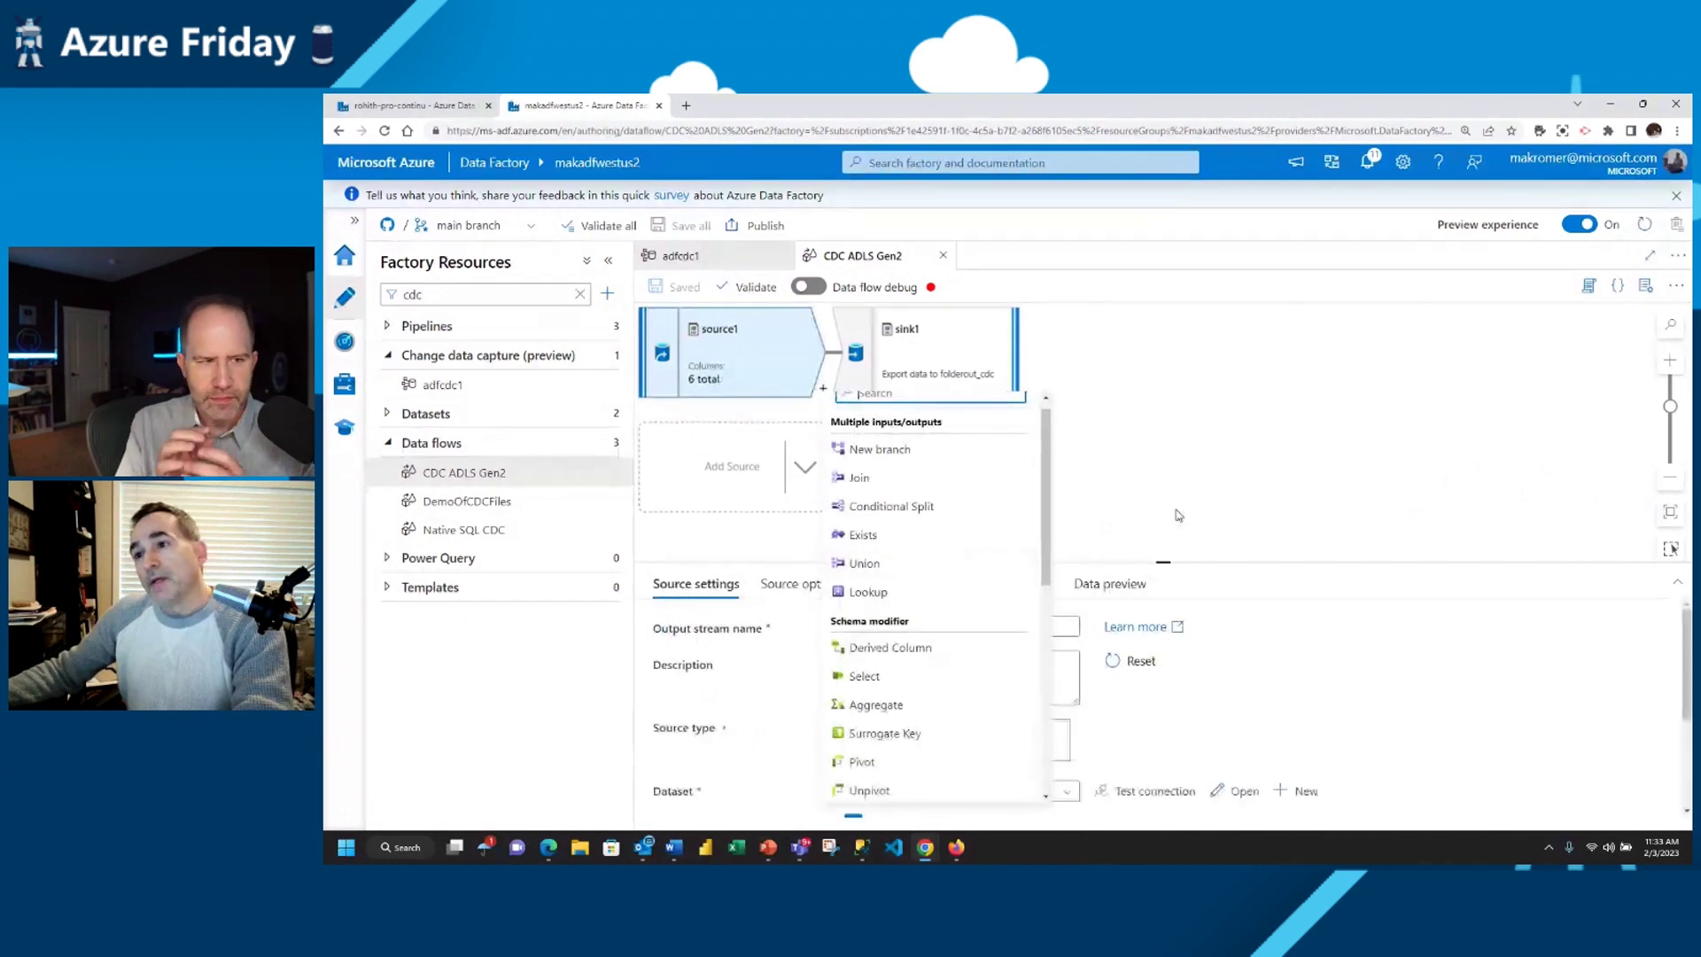
{"action": "left_click", "coordinate": [745, 393]}
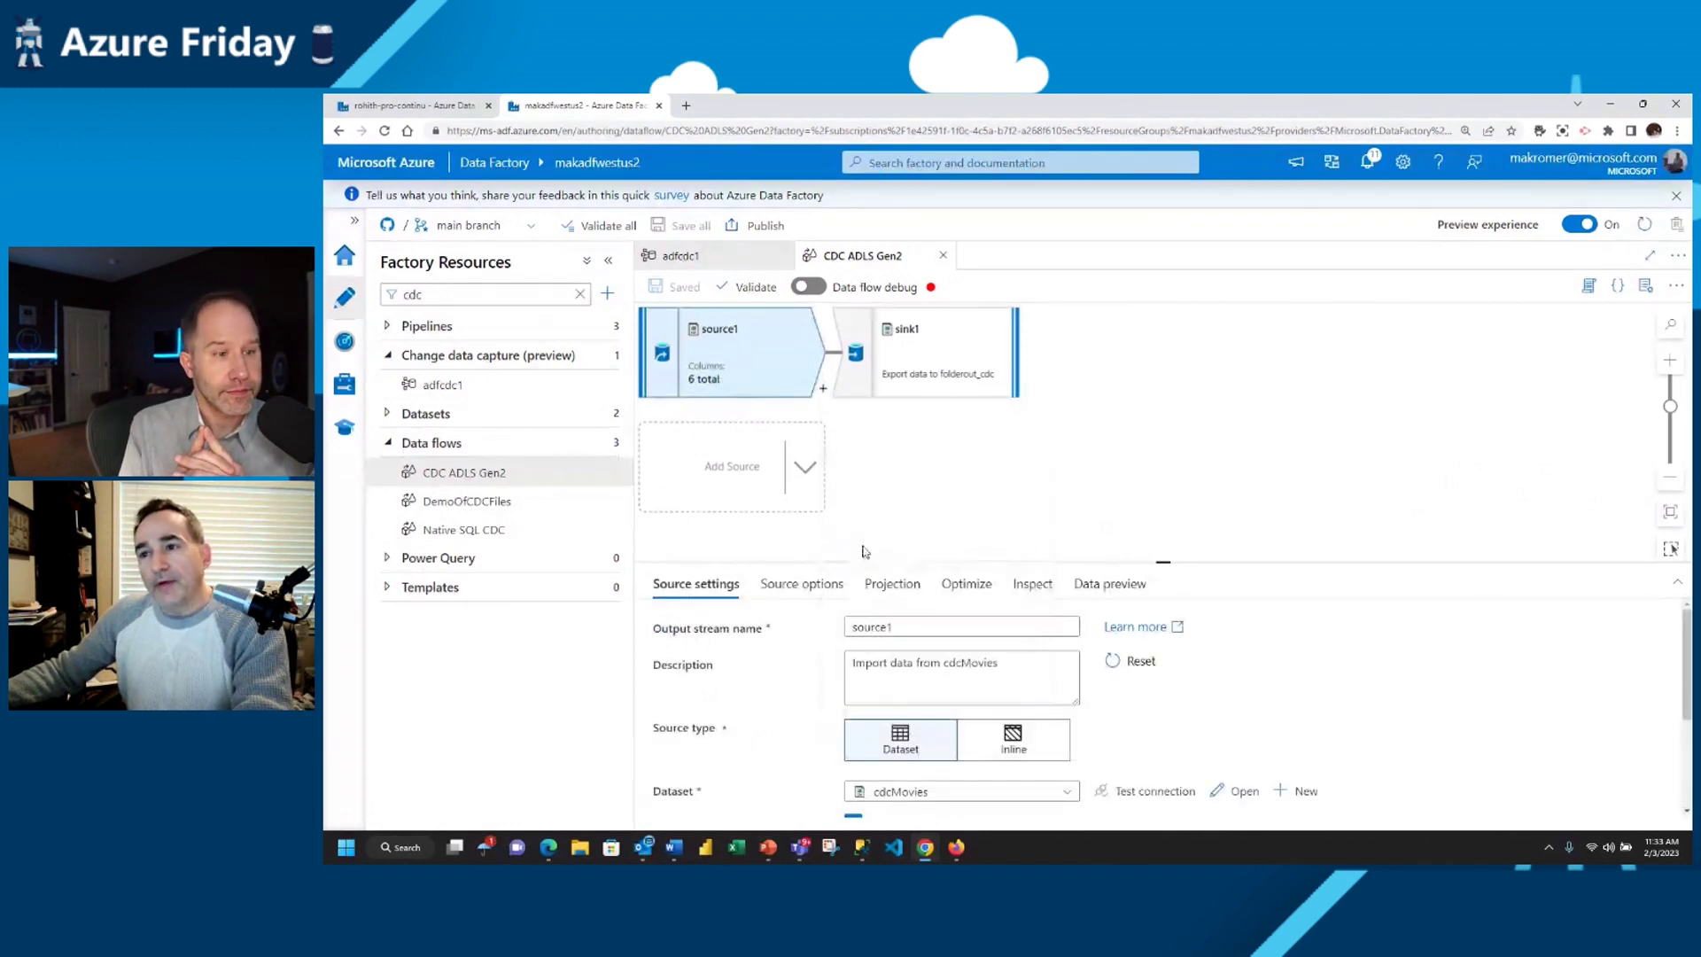
{"action": "scroll", "coordinate": [1409, 691], "scroll_direction": "down", "scroll_amount": 3}
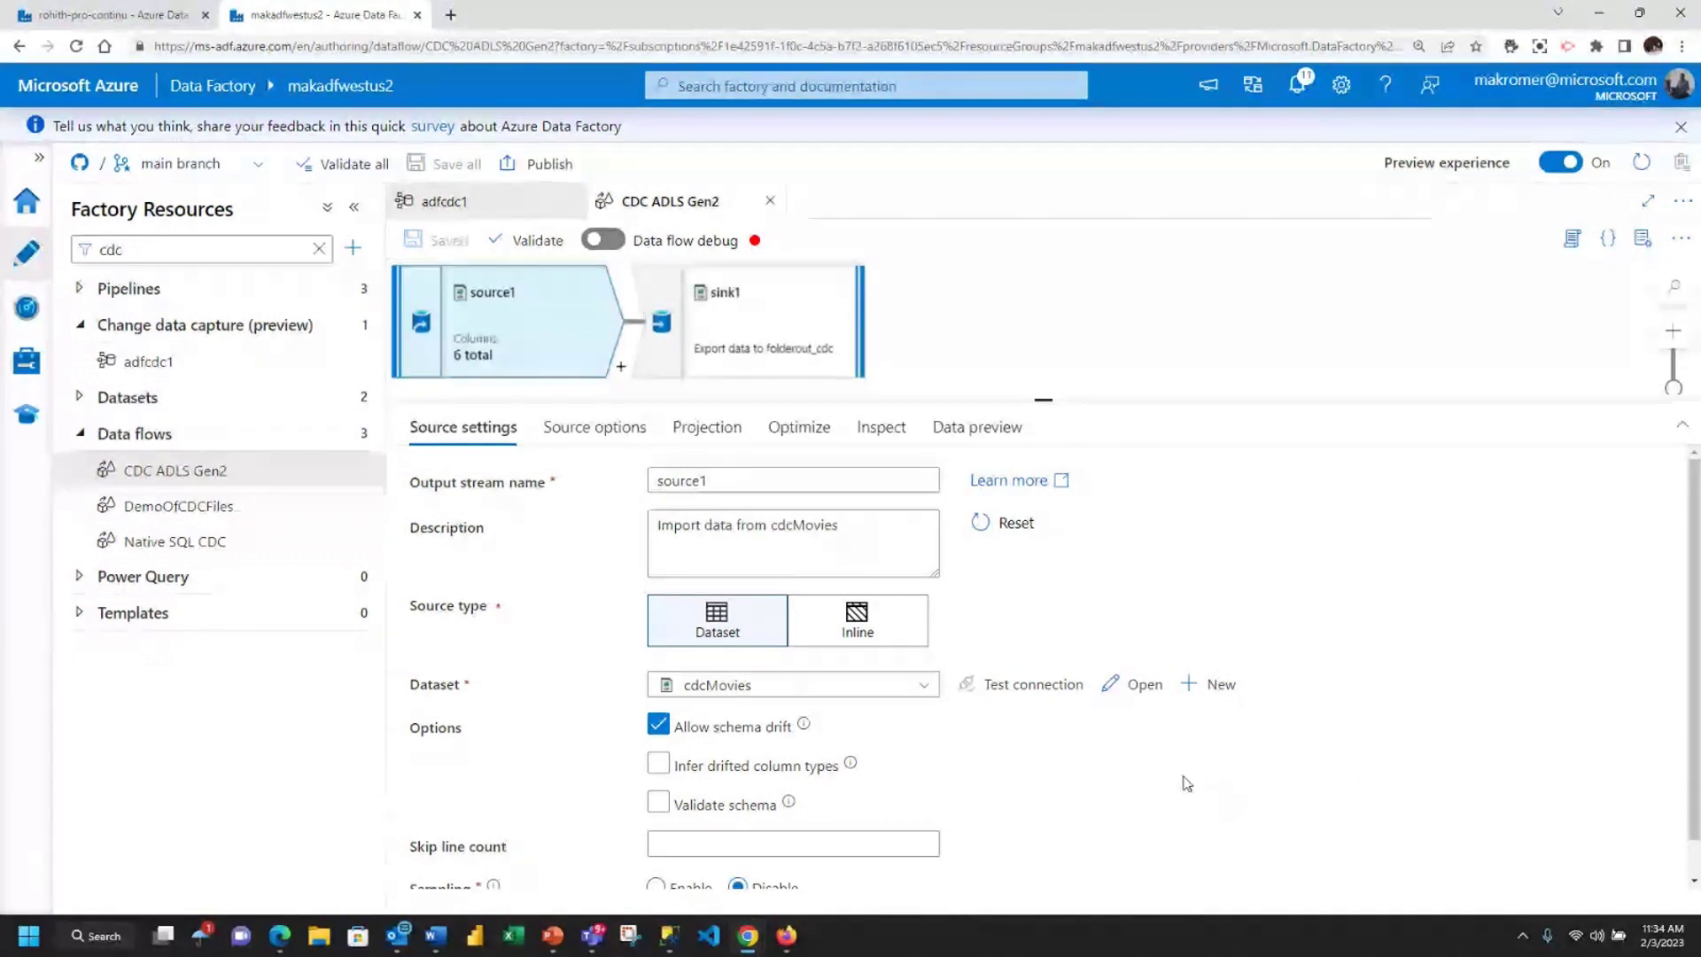
{"action": "left_click", "coordinate": [622, 441]}
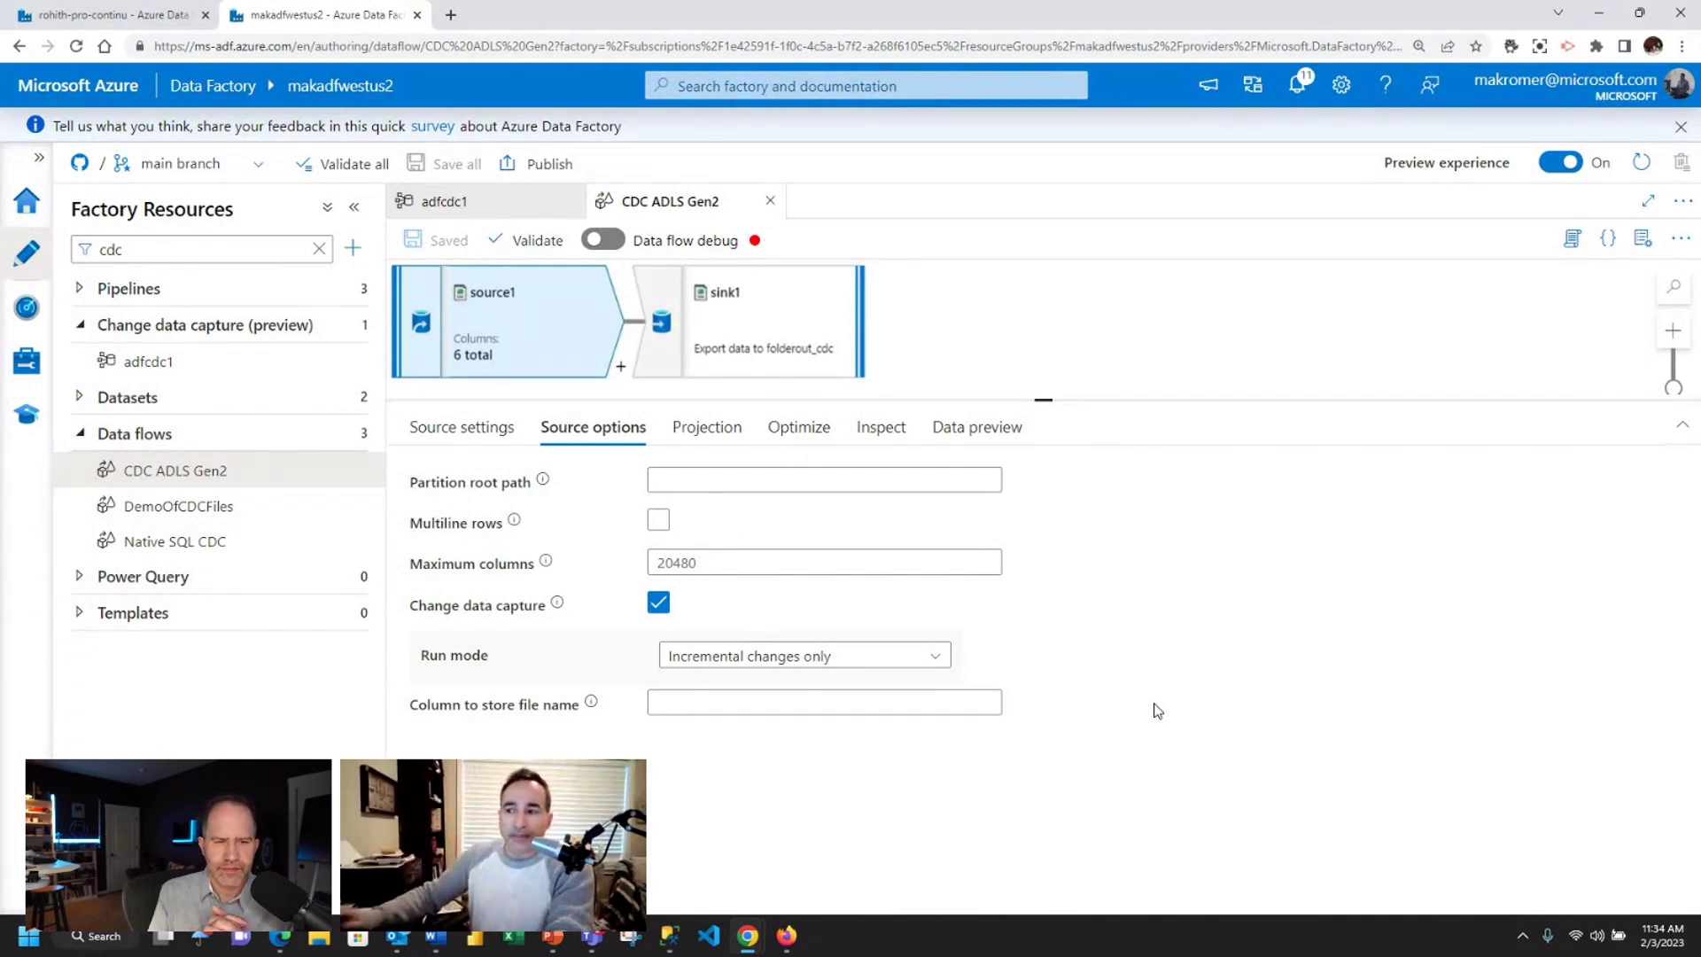
{"action": "left_click", "coordinate": [936, 668]}
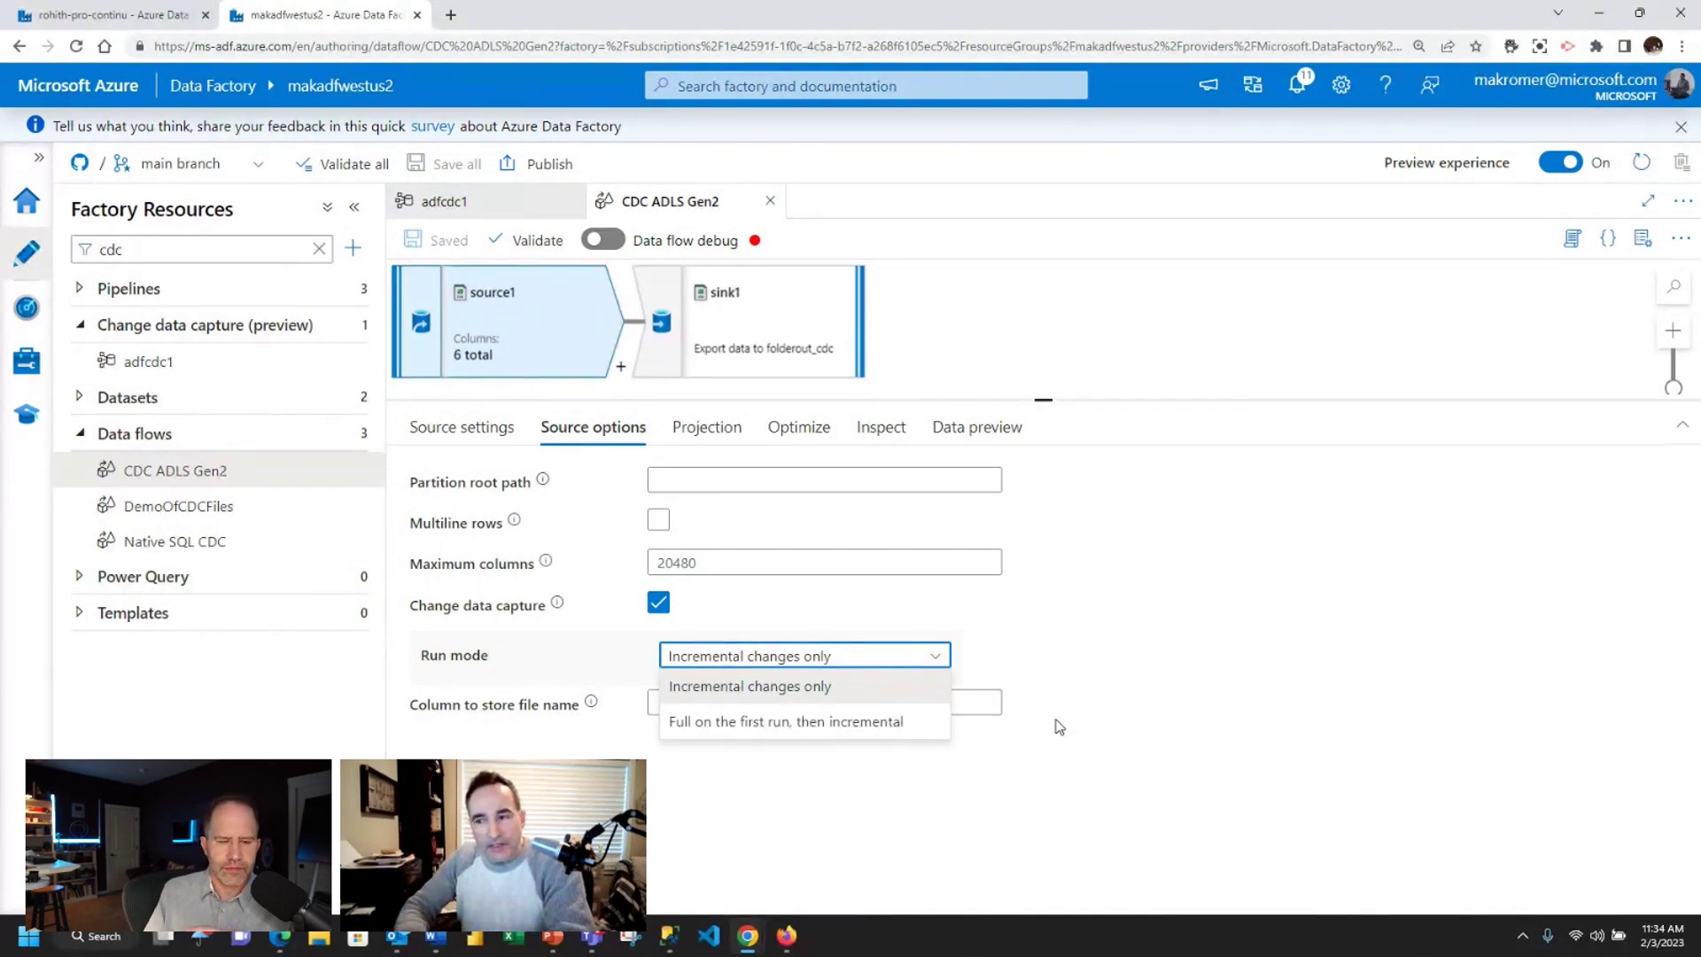
{"action": "left_click", "coordinate": [1138, 687]}
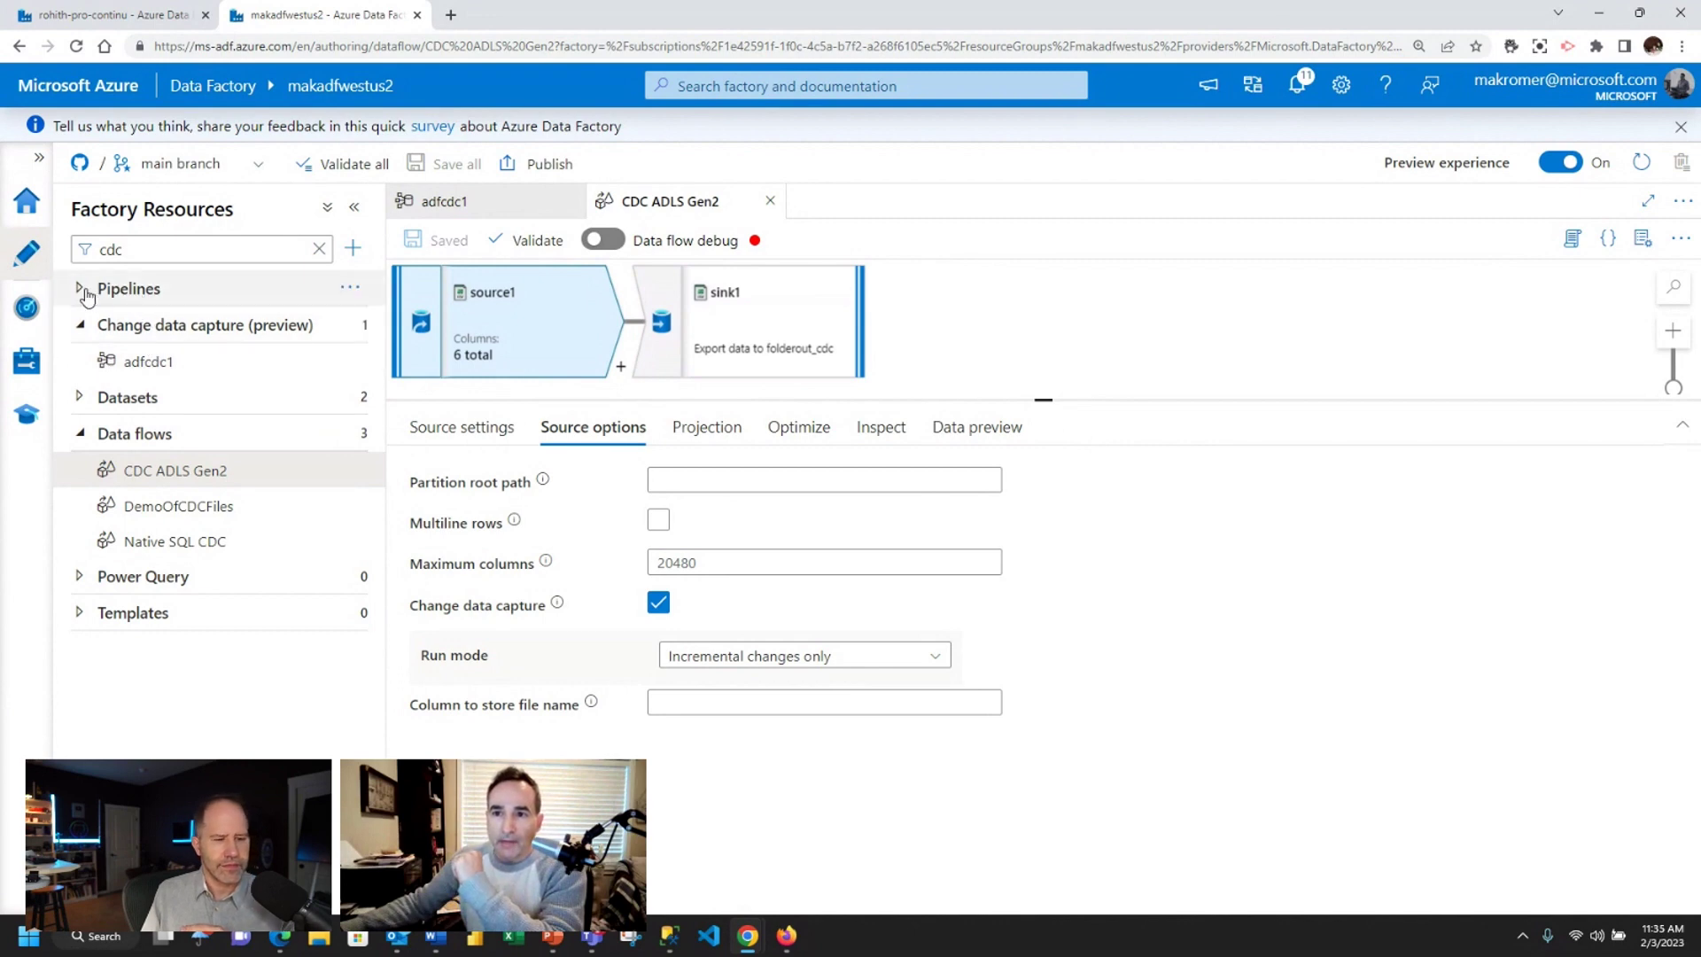
Step: Clear the resource filter and open the DeltaPipeline pipeline
{"action": "left_click", "coordinate": [319, 249]}
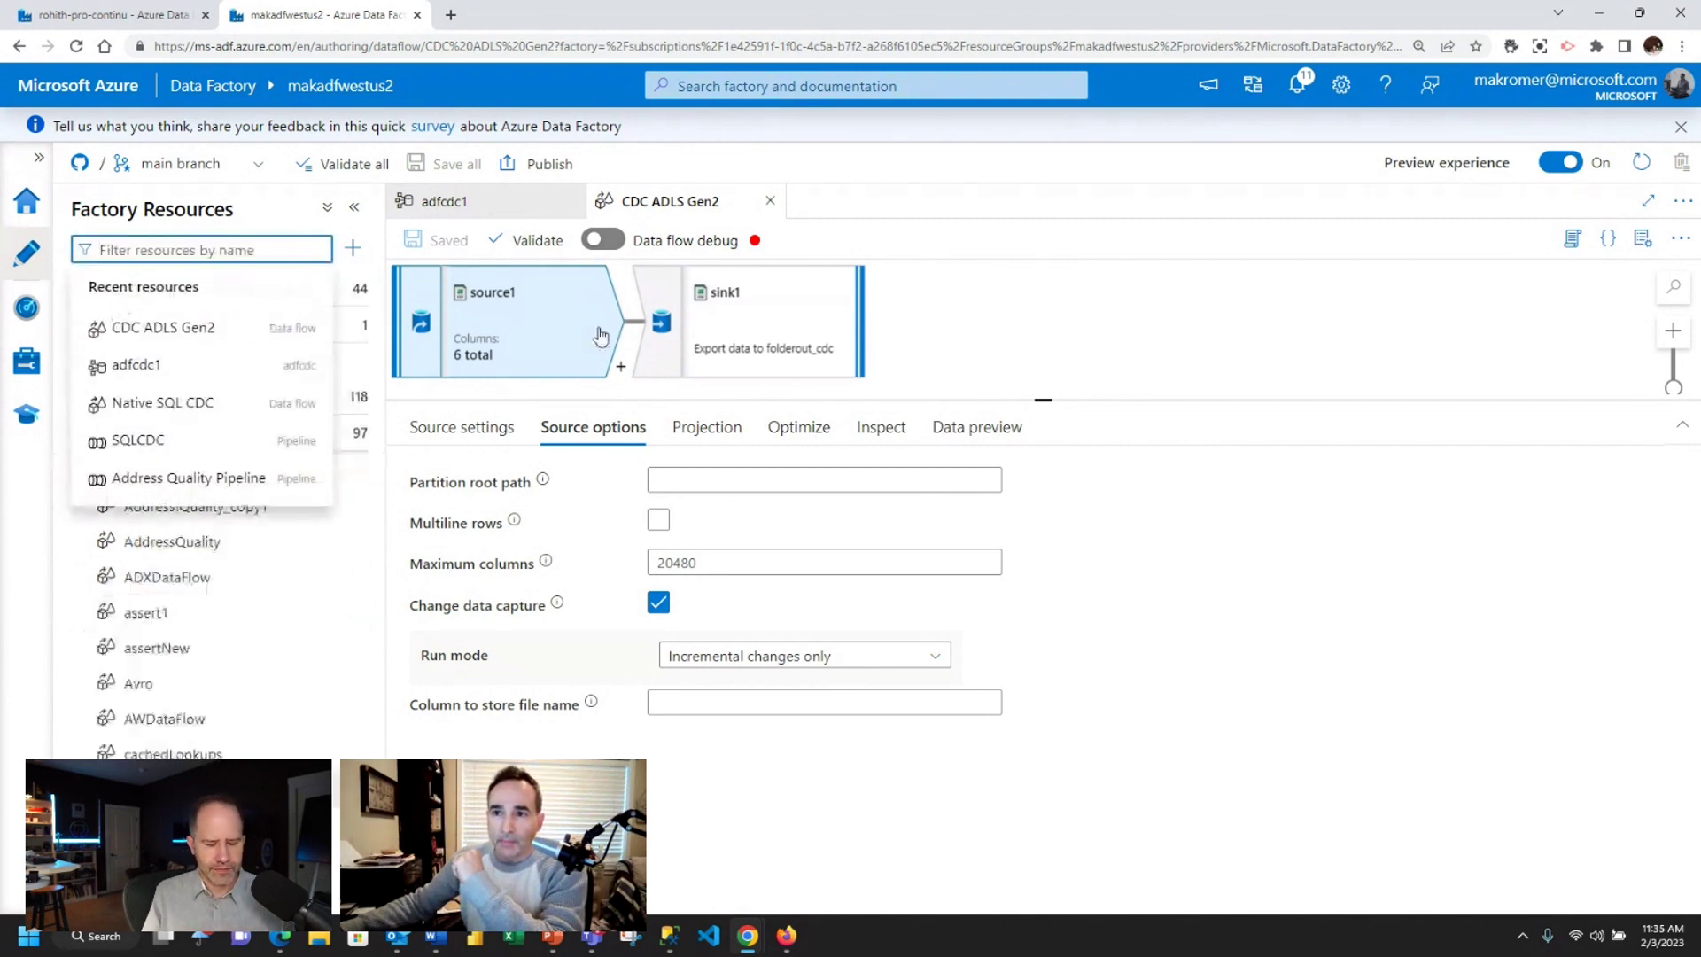
{"action": "left_click", "coordinate": [253, 330]}
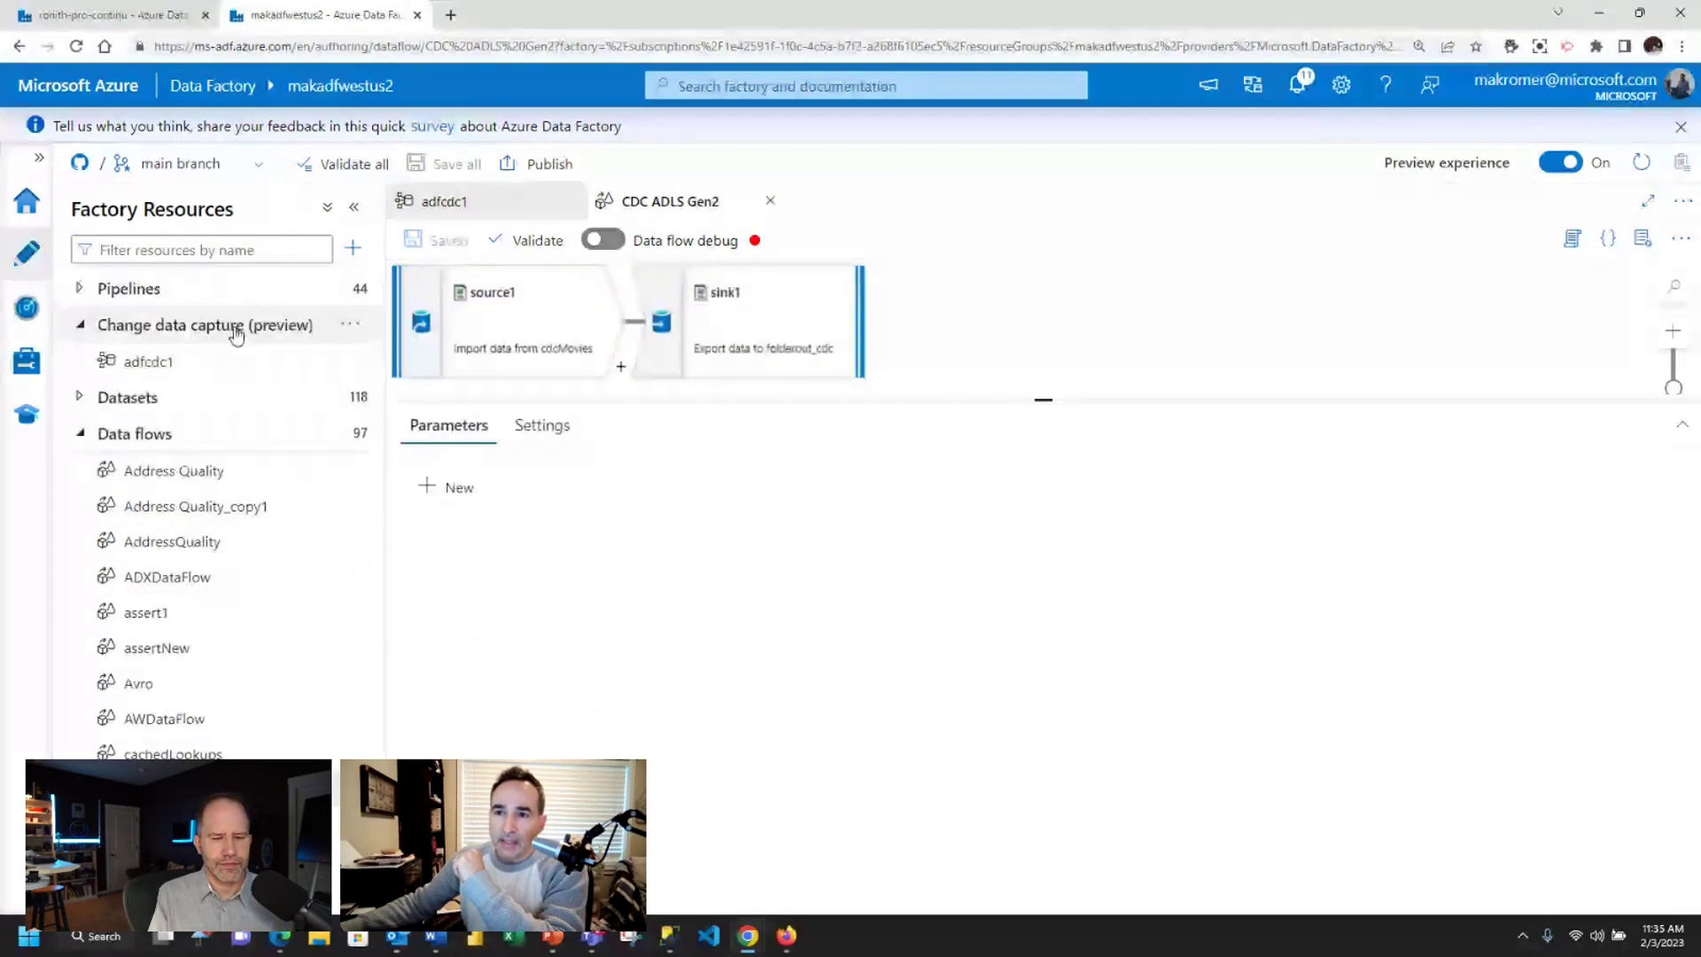
{"action": "left_click", "coordinate": [132, 289]}
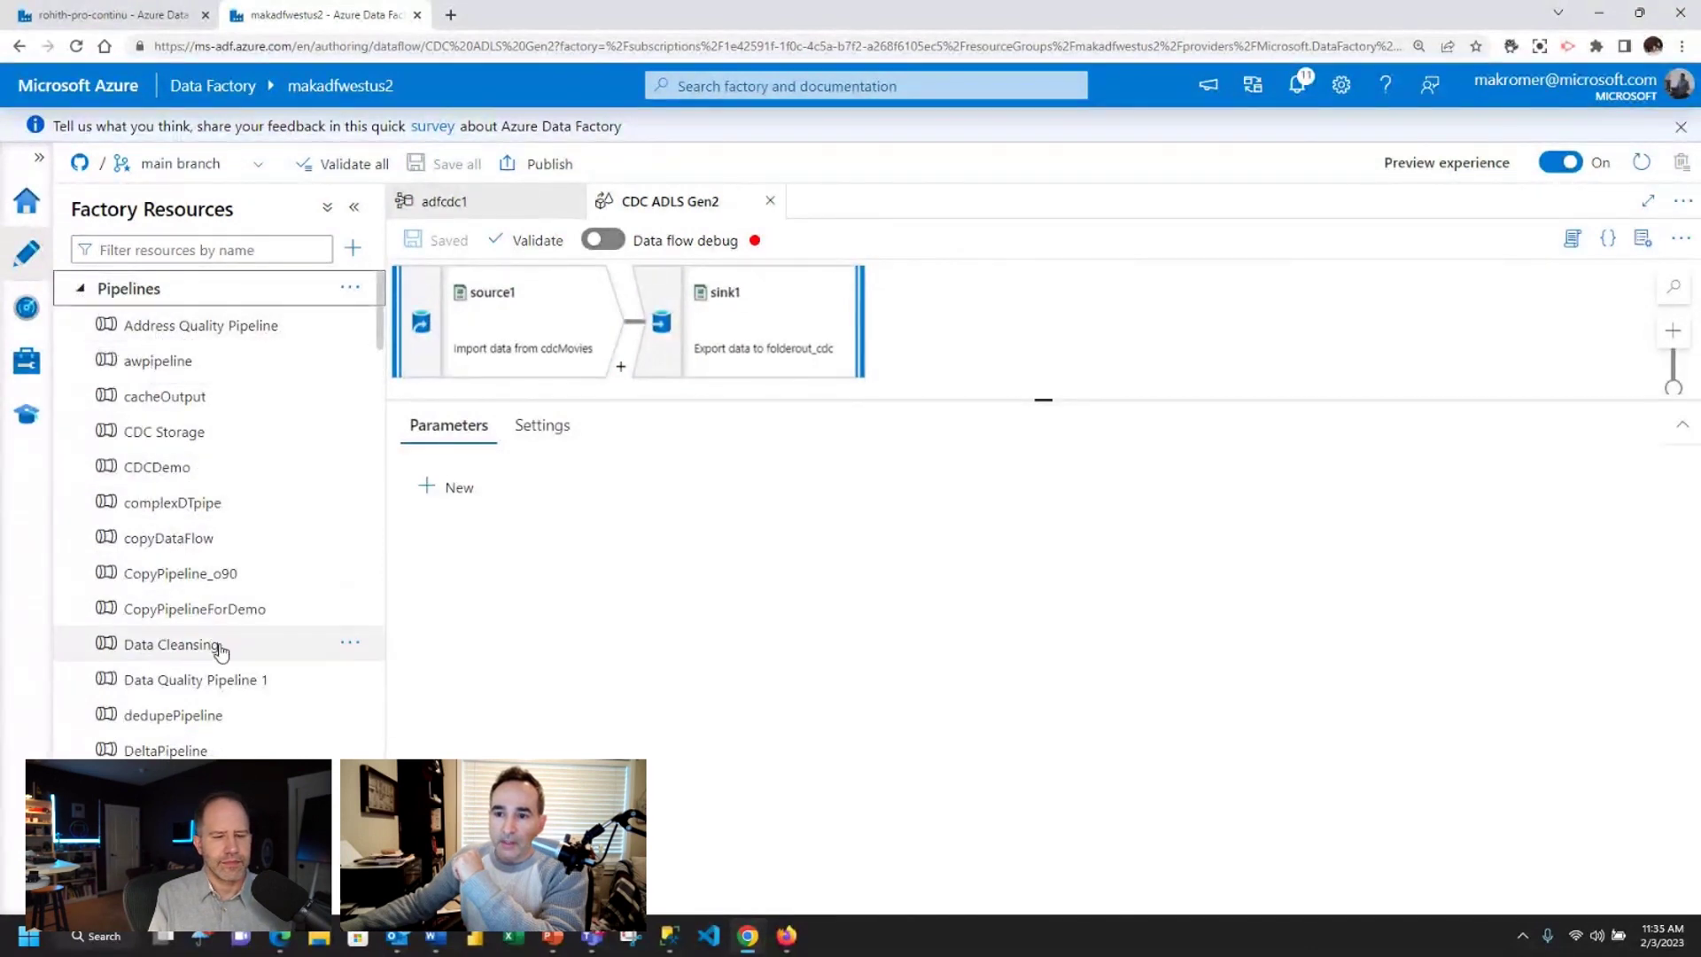
{"action": "left_click", "coordinate": [165, 748]}
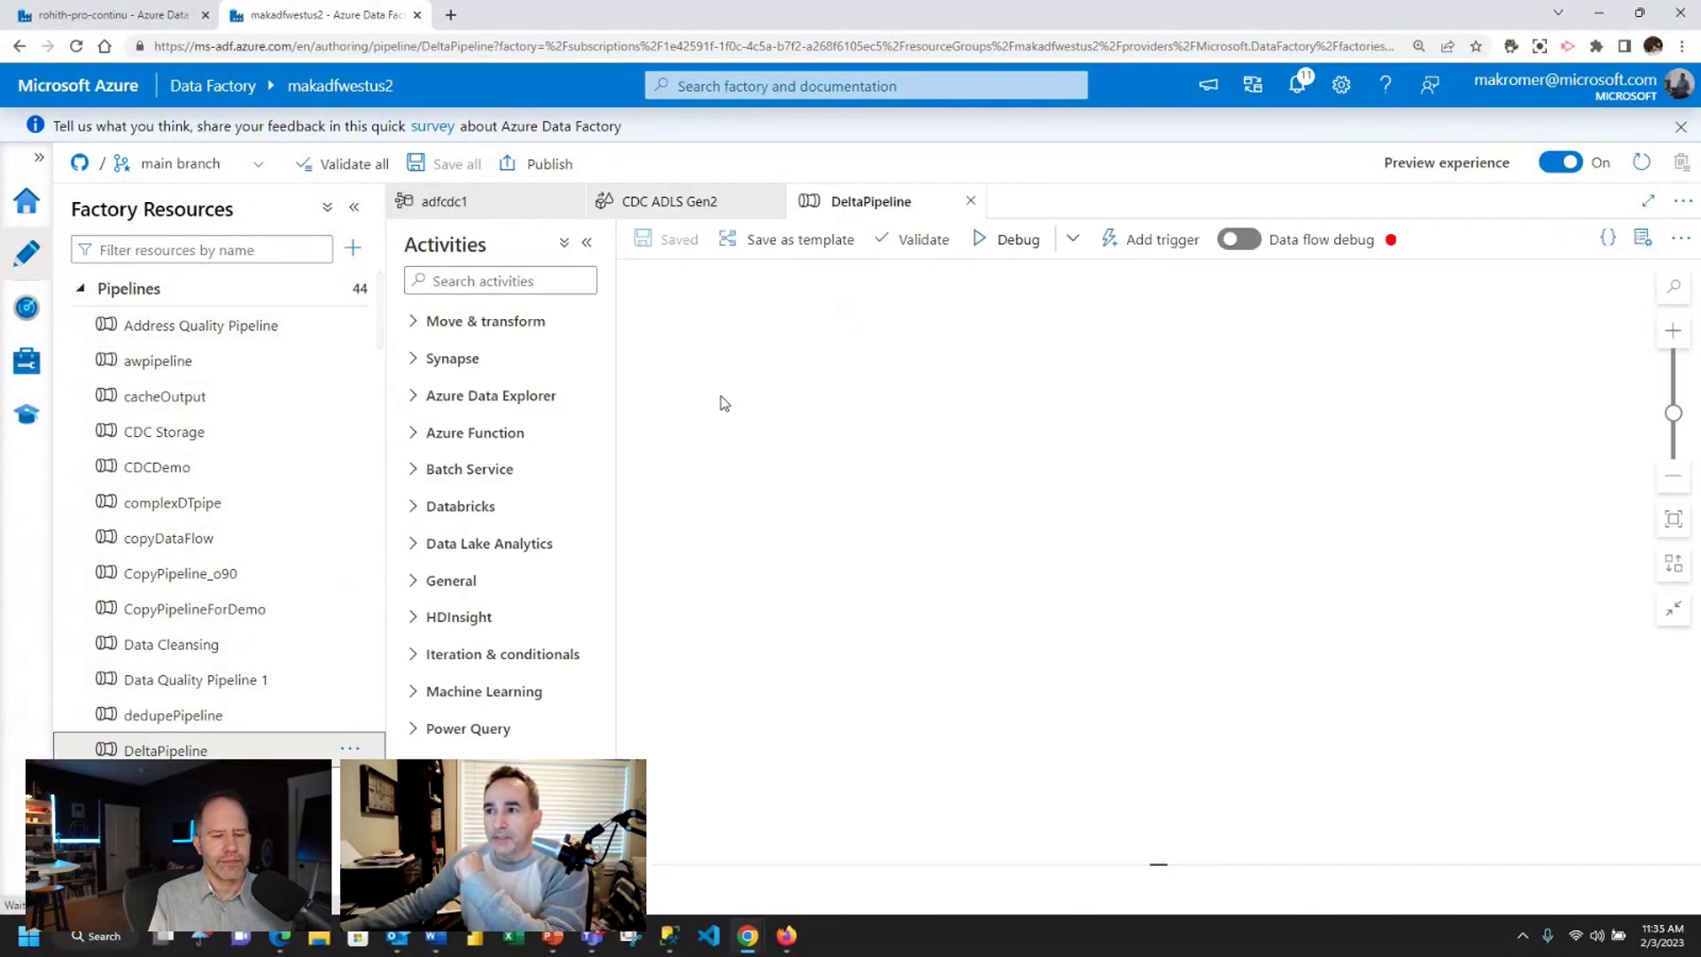
Step: Add a Copy data activity to the pipeline and connect its success output to the DeltaUpdates data flow
{"action": "left_click", "coordinate": [413, 321]}
{"action": "left_click_drag", "start_coordinate": [443, 358], "coordinate": [748, 326]}
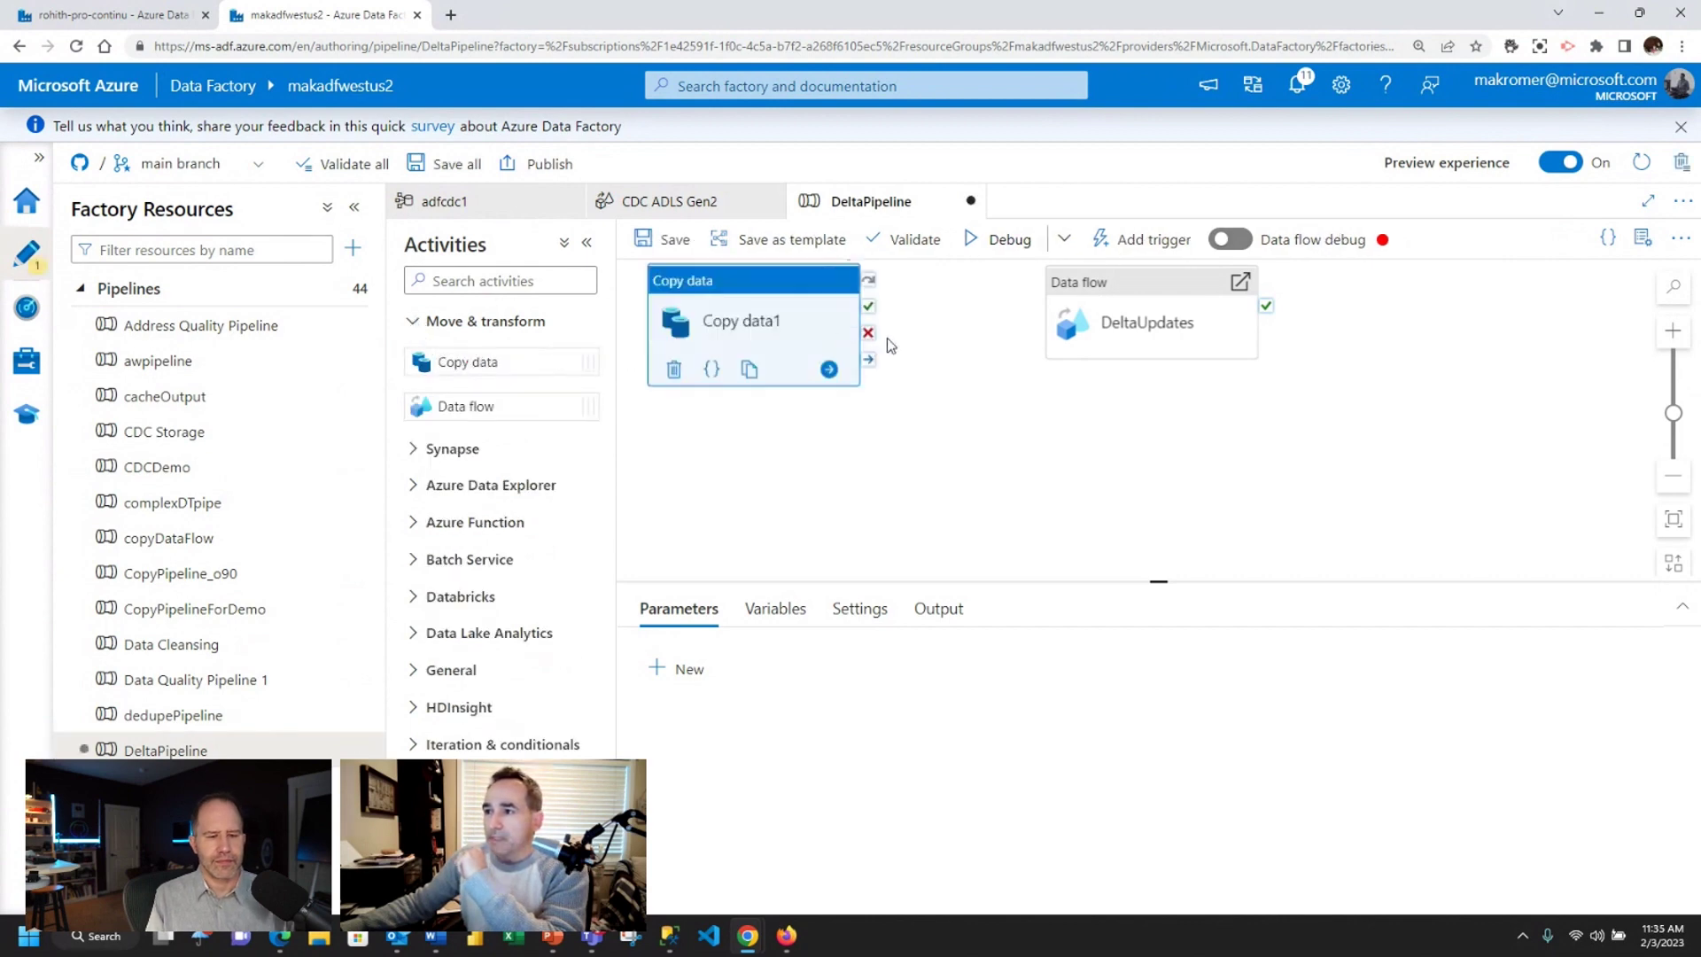
{"action": "left_click_drag", "start_coordinate": [869, 305], "coordinate": [1081, 326]}
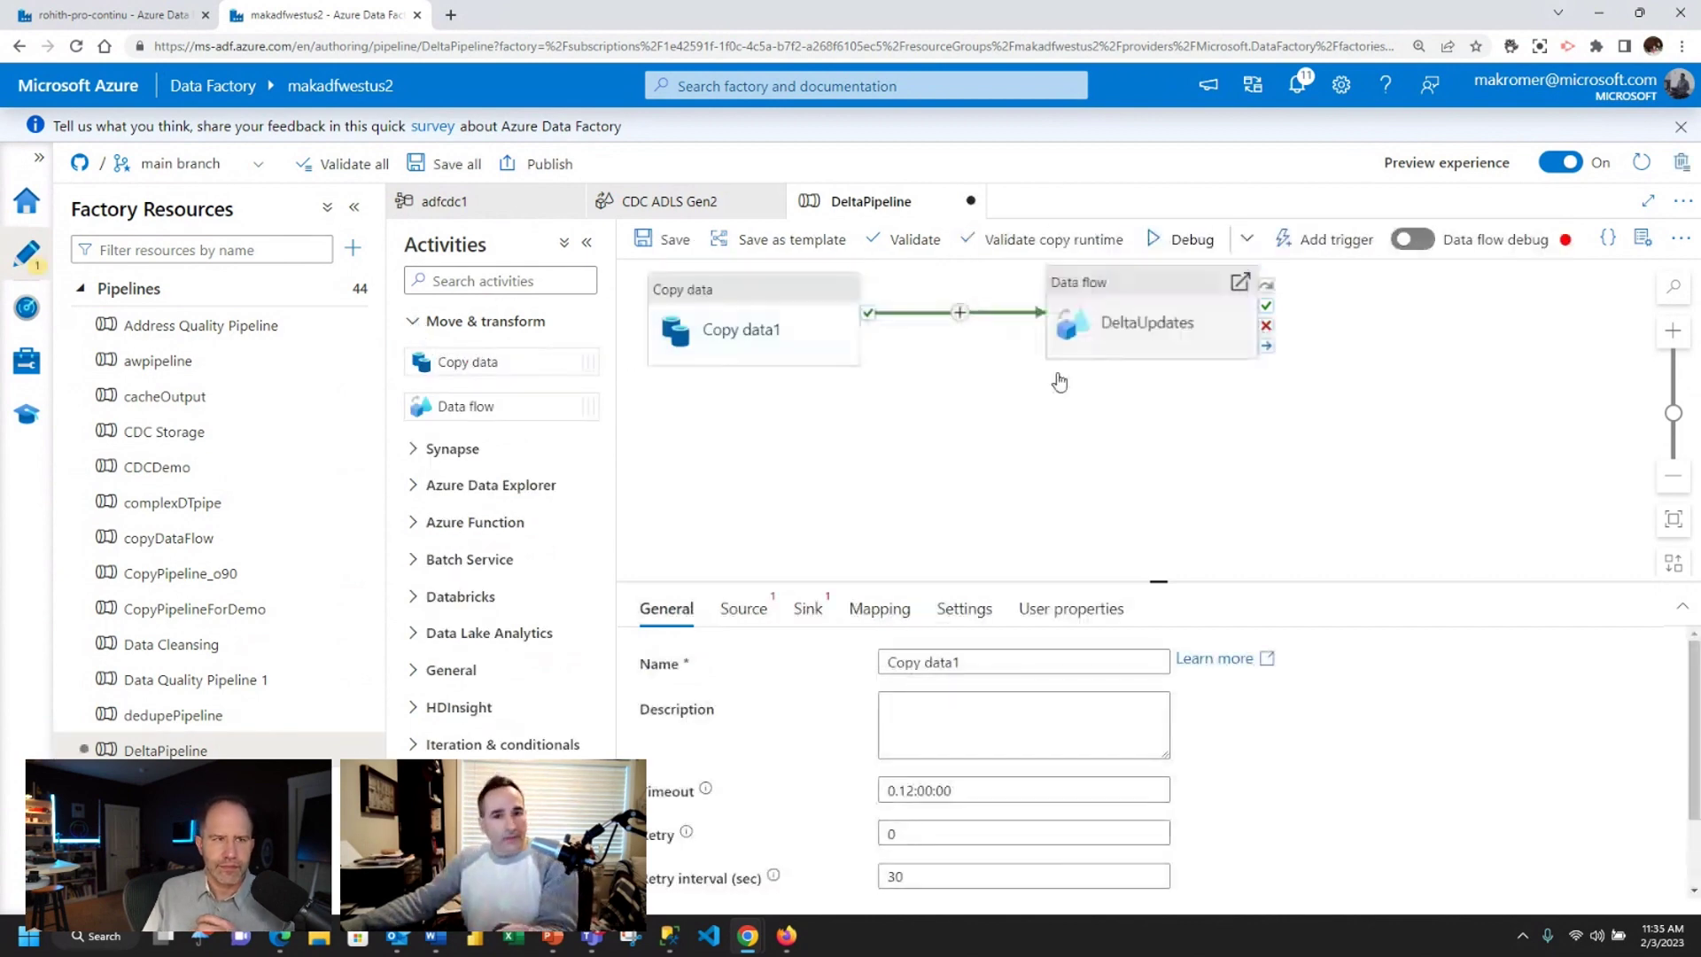
{"action": "left_click", "coordinate": [1017, 514]}
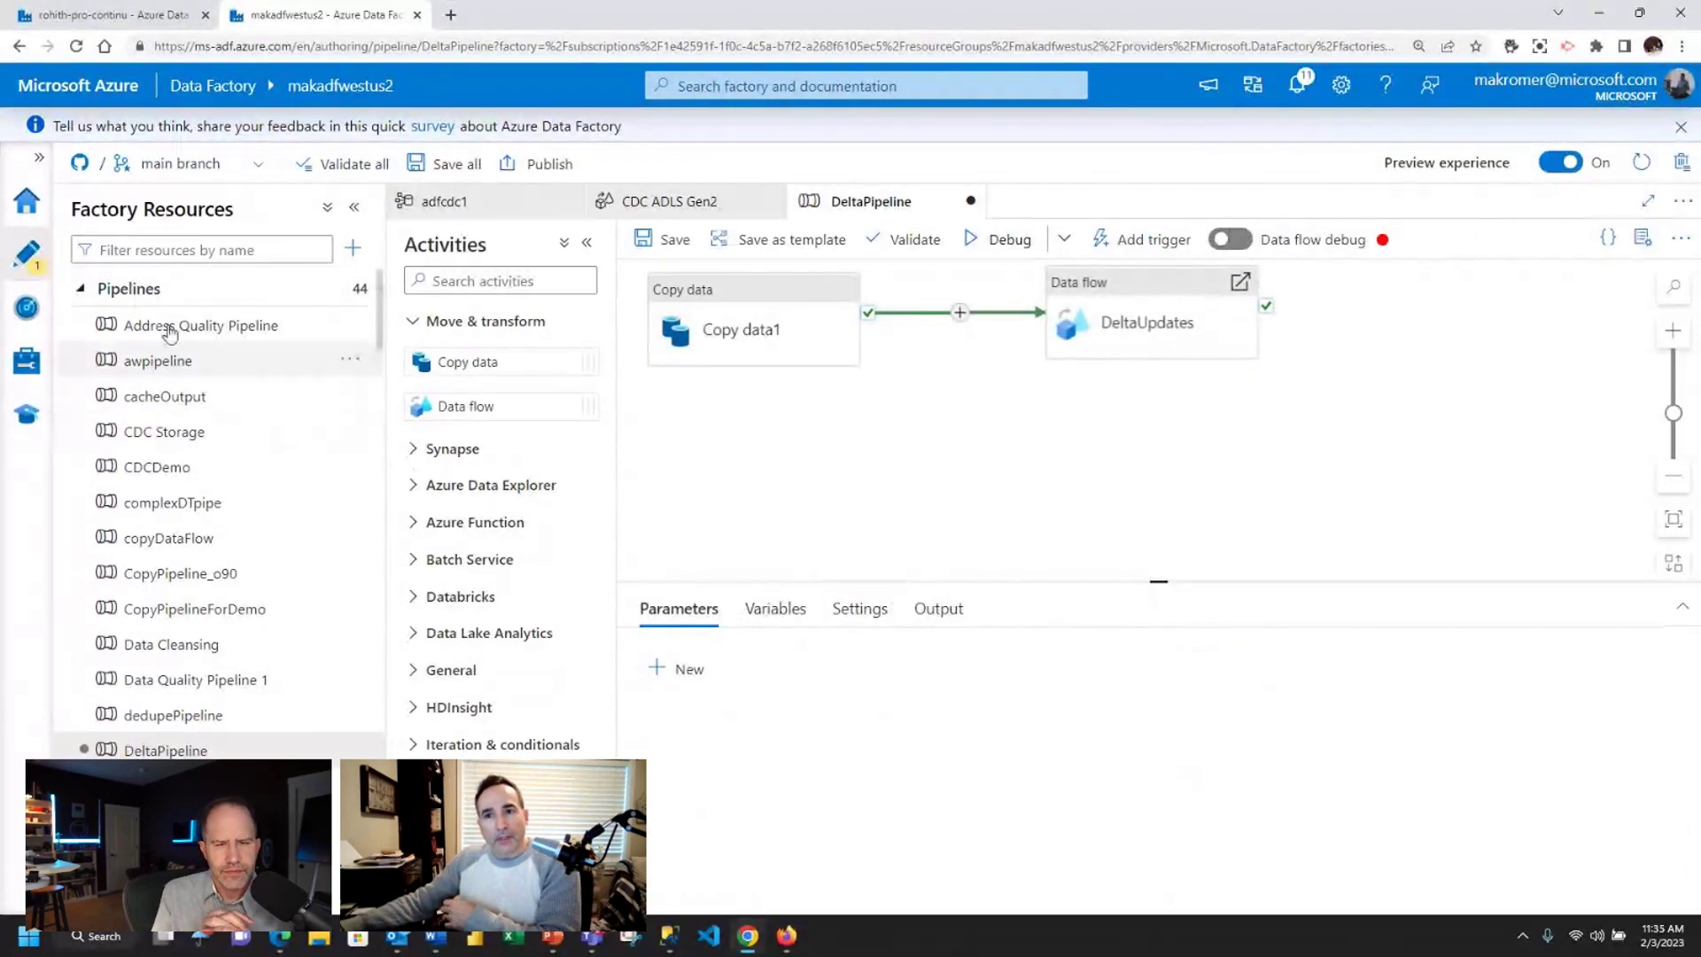
Step: Create a new change data capture mapping with source type Azure SQL Database and linked service AzureSqlDatabase1
{"action": "left_click", "coordinate": [80, 288]}
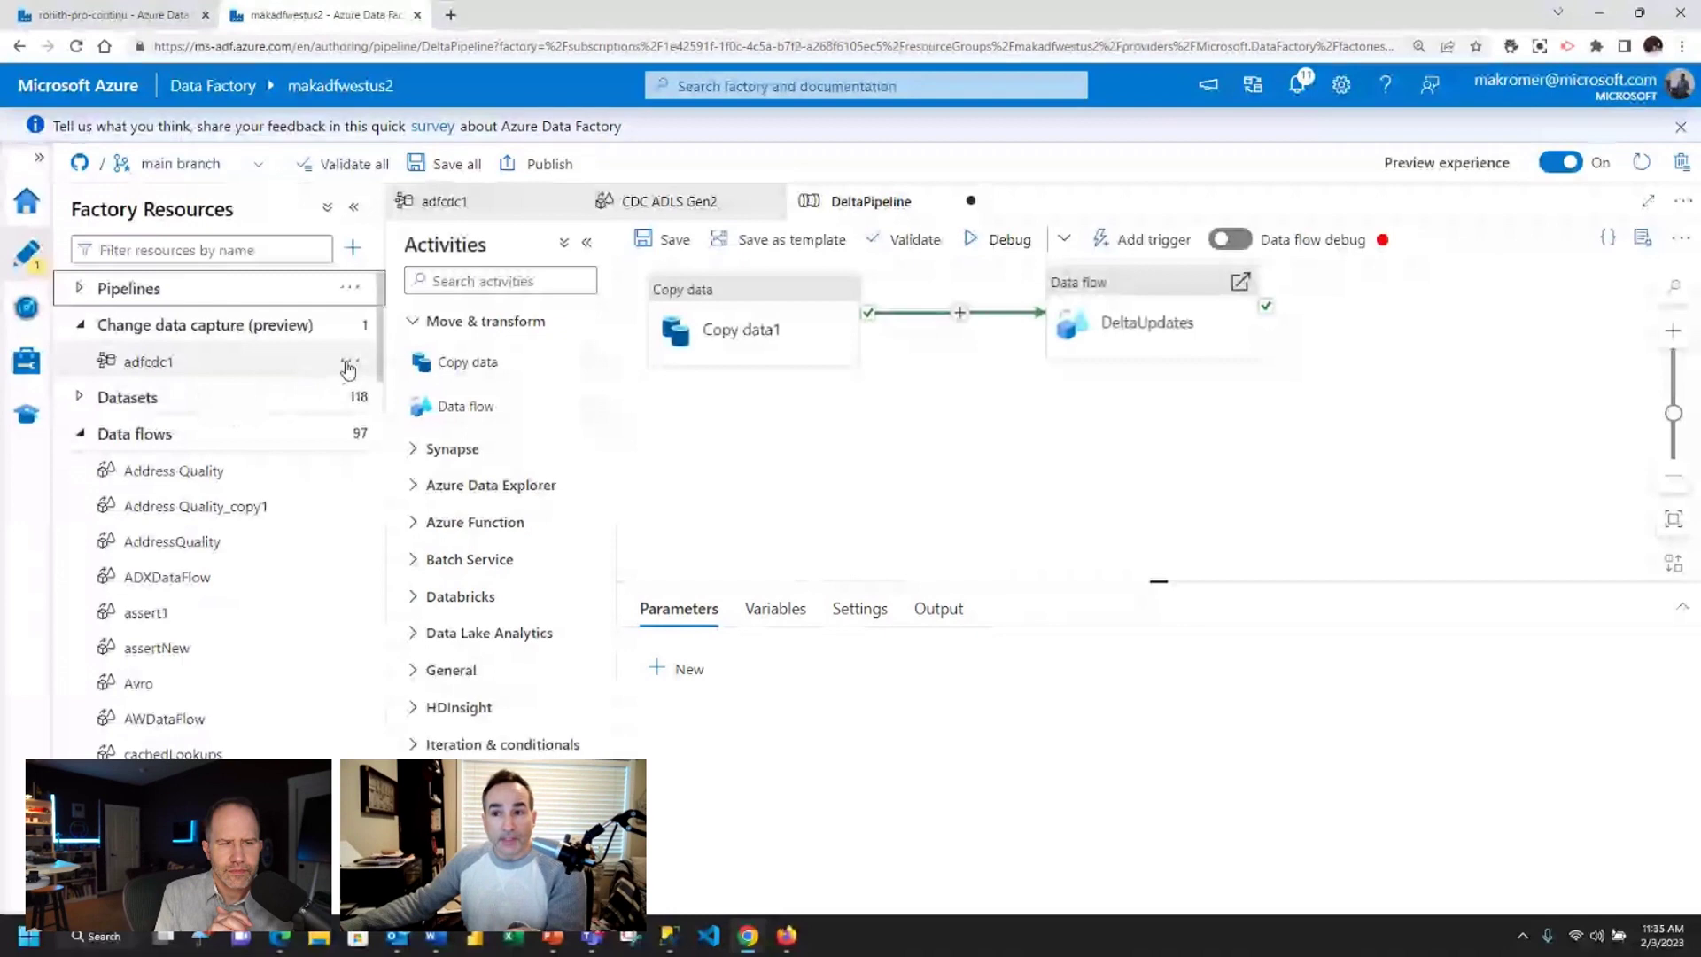
{"action": "left_click", "coordinate": [354, 326]}
{"action": "left_click", "coordinate": [372, 355]}
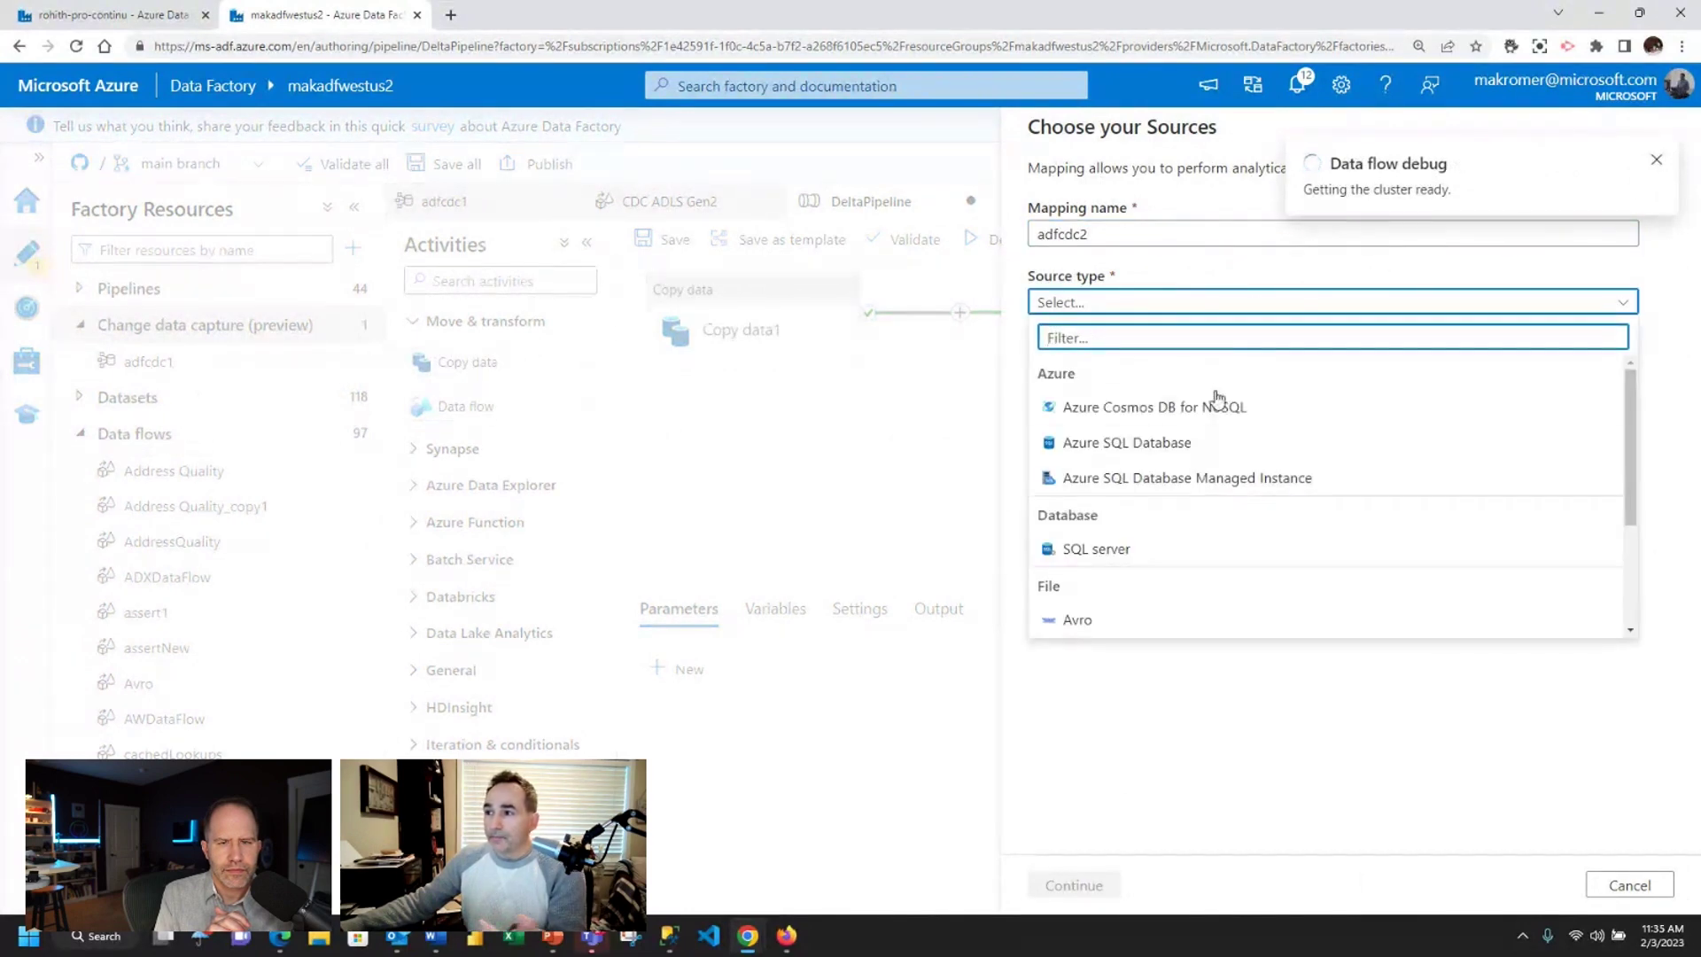
{"action": "left_click", "coordinate": [1188, 446]}
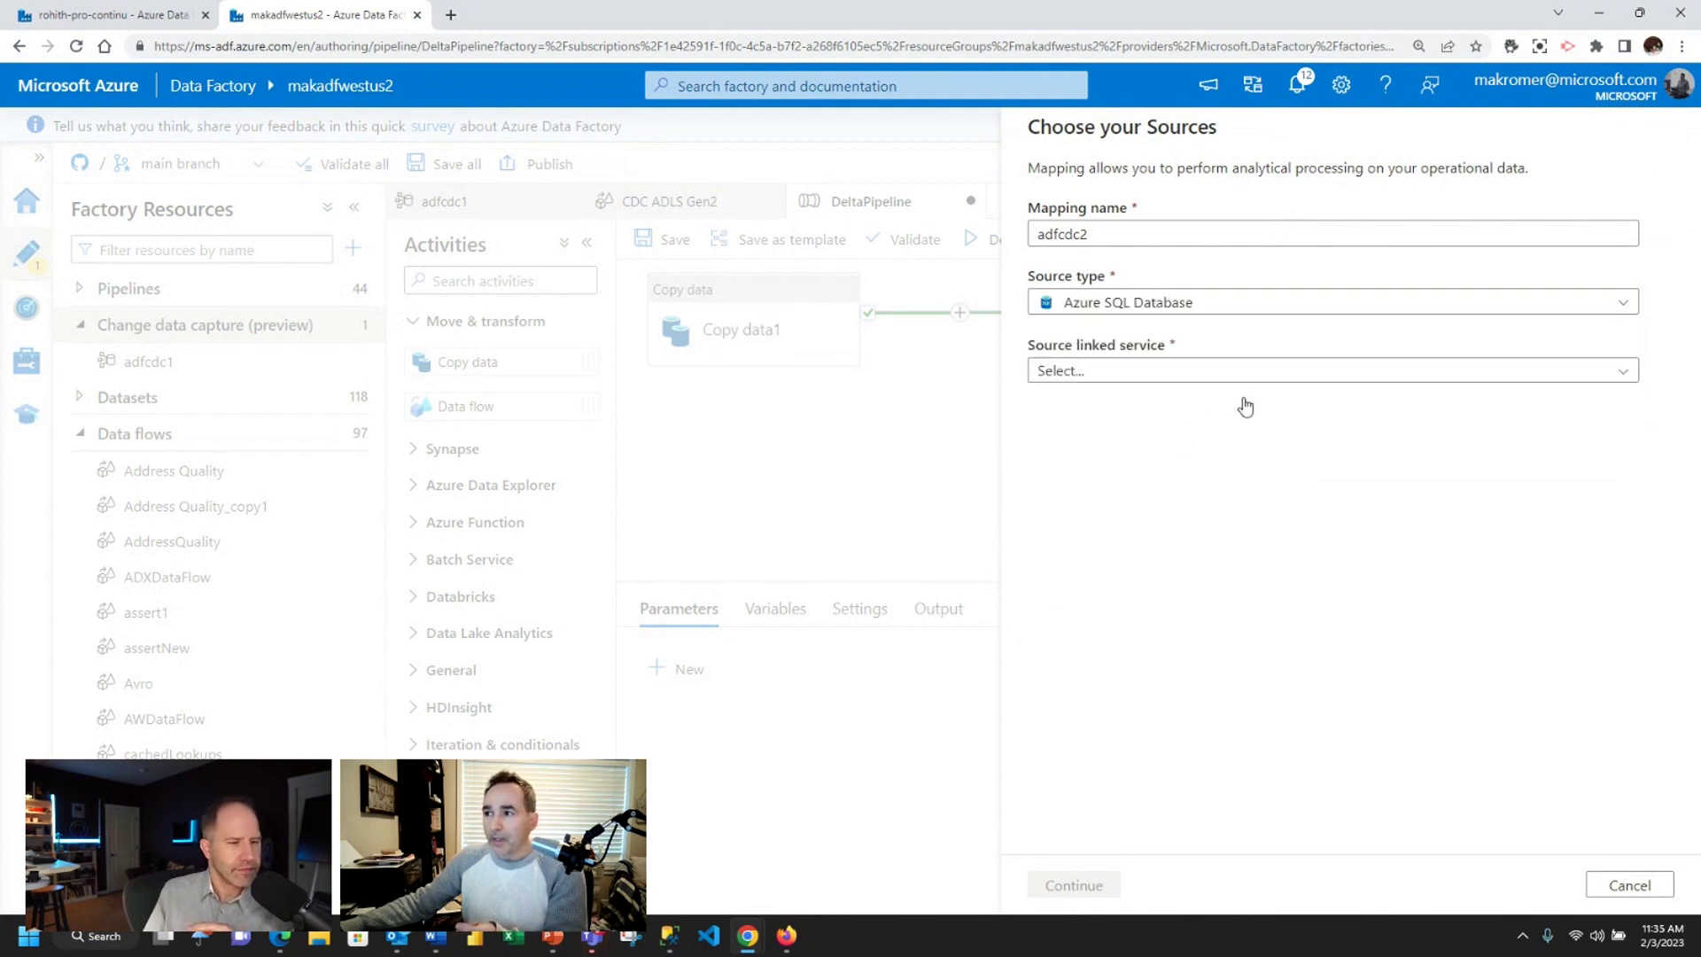
{"action": "left_click", "coordinate": [1289, 379]}
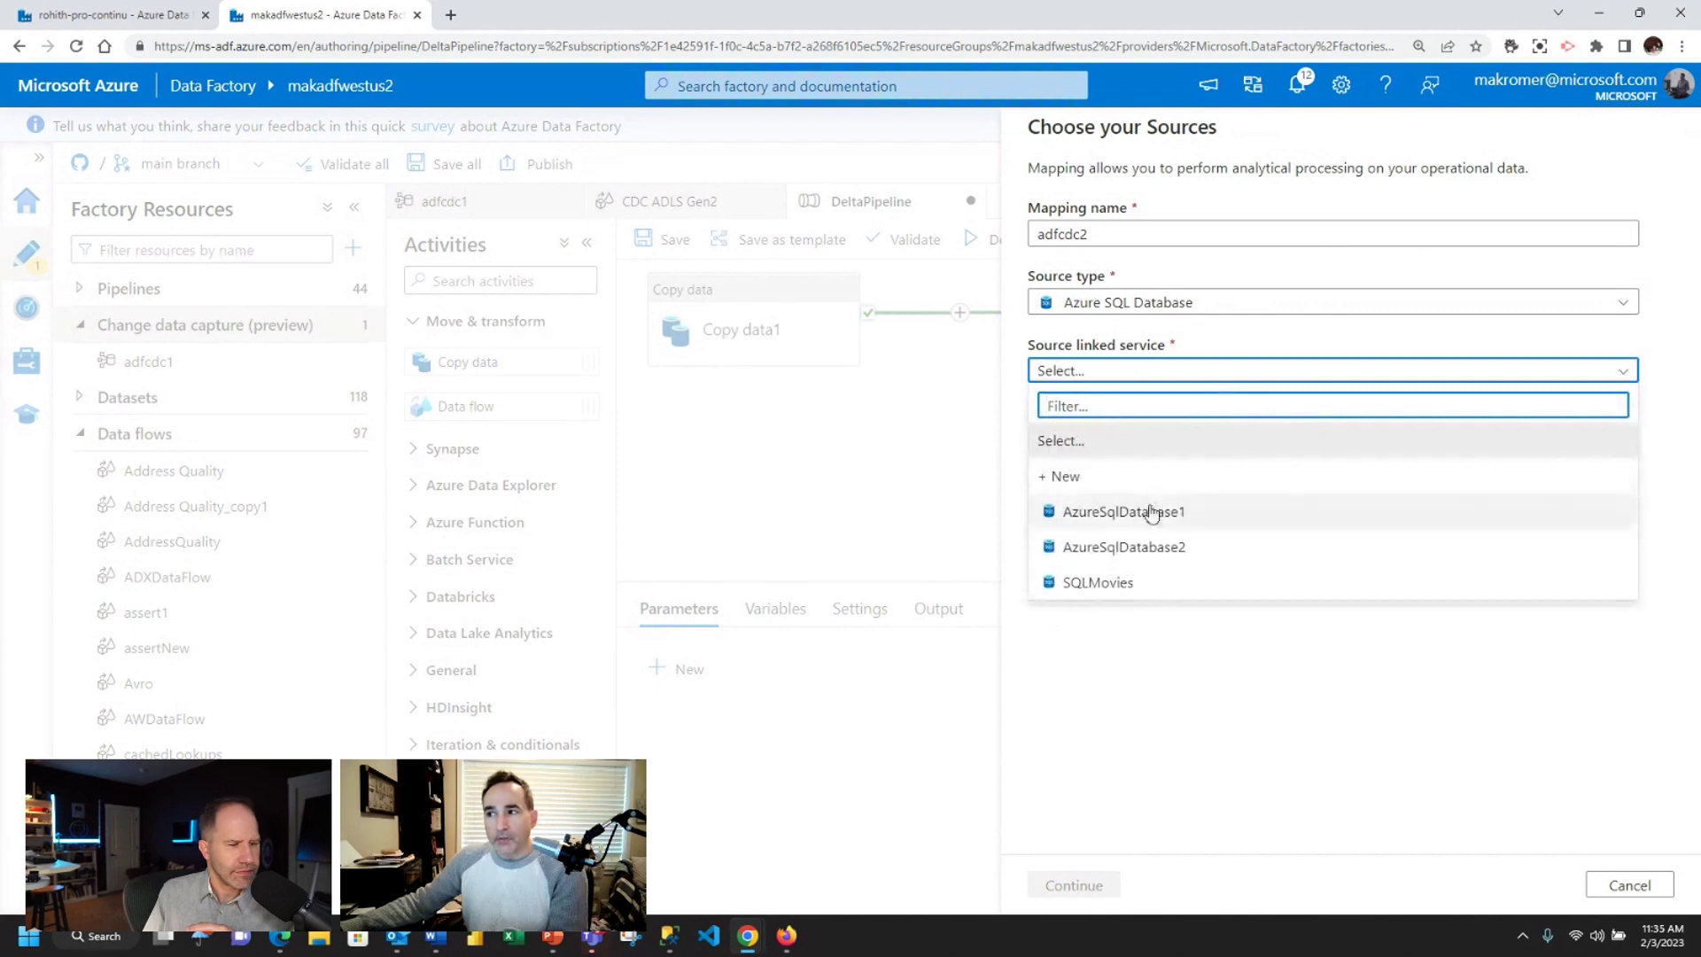
{"action": "left_click", "coordinate": [1099, 511]}
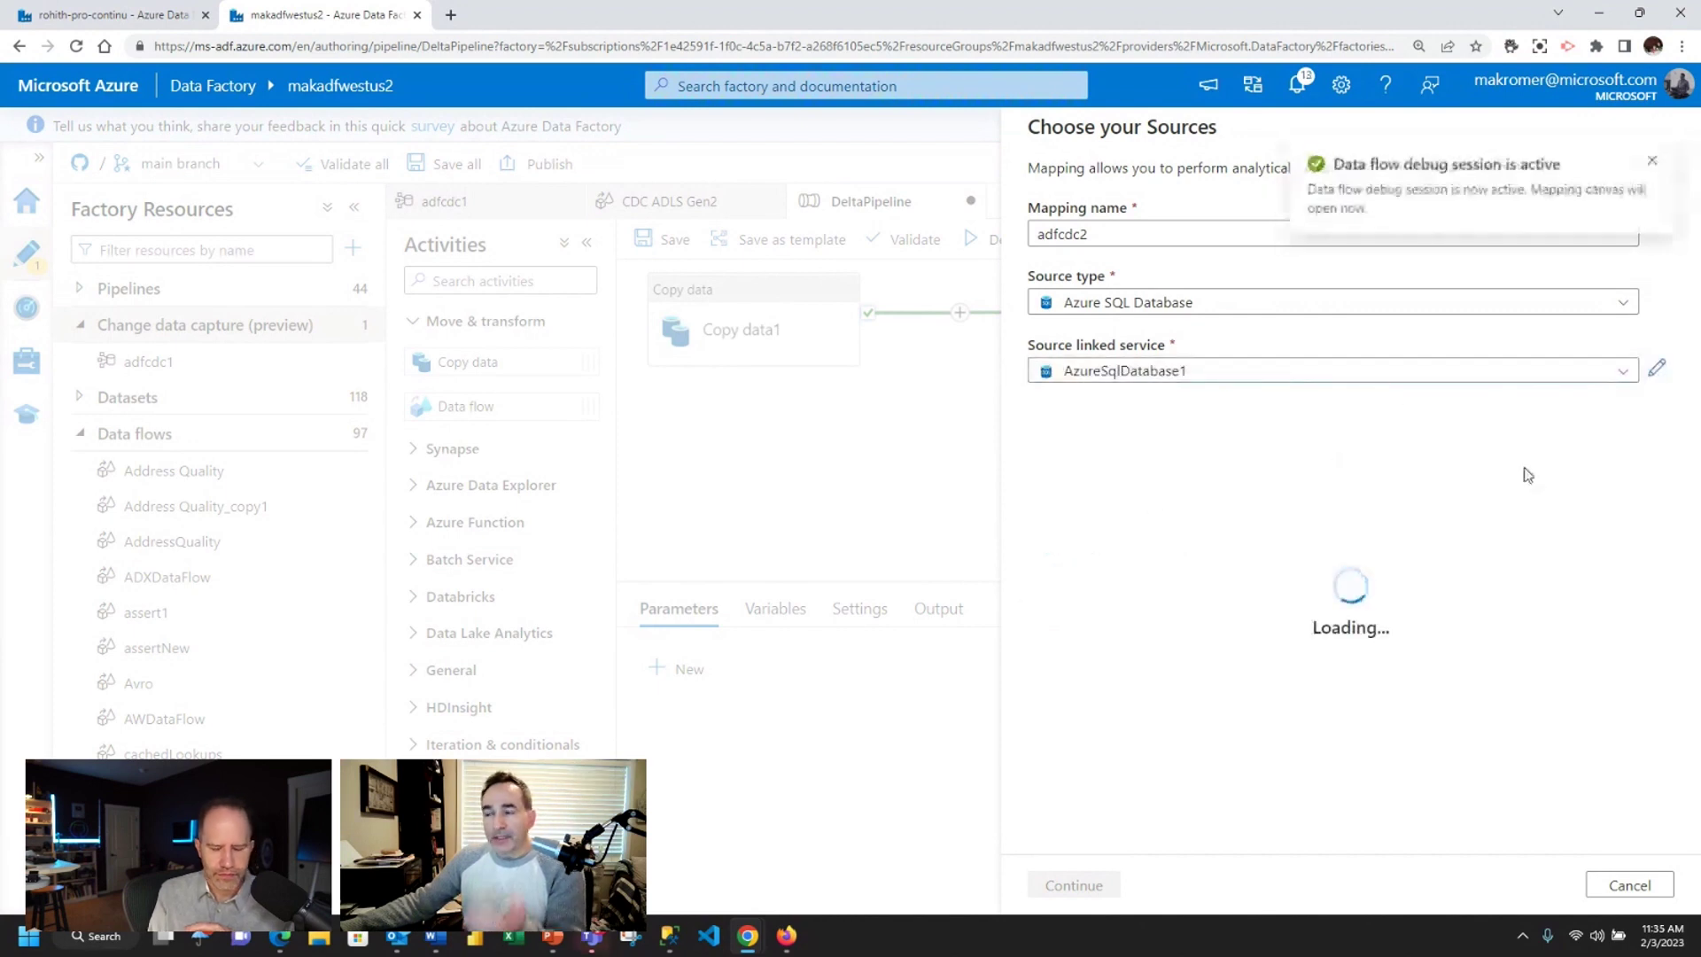
{"action": "left_click", "coordinate": [1659, 163]}
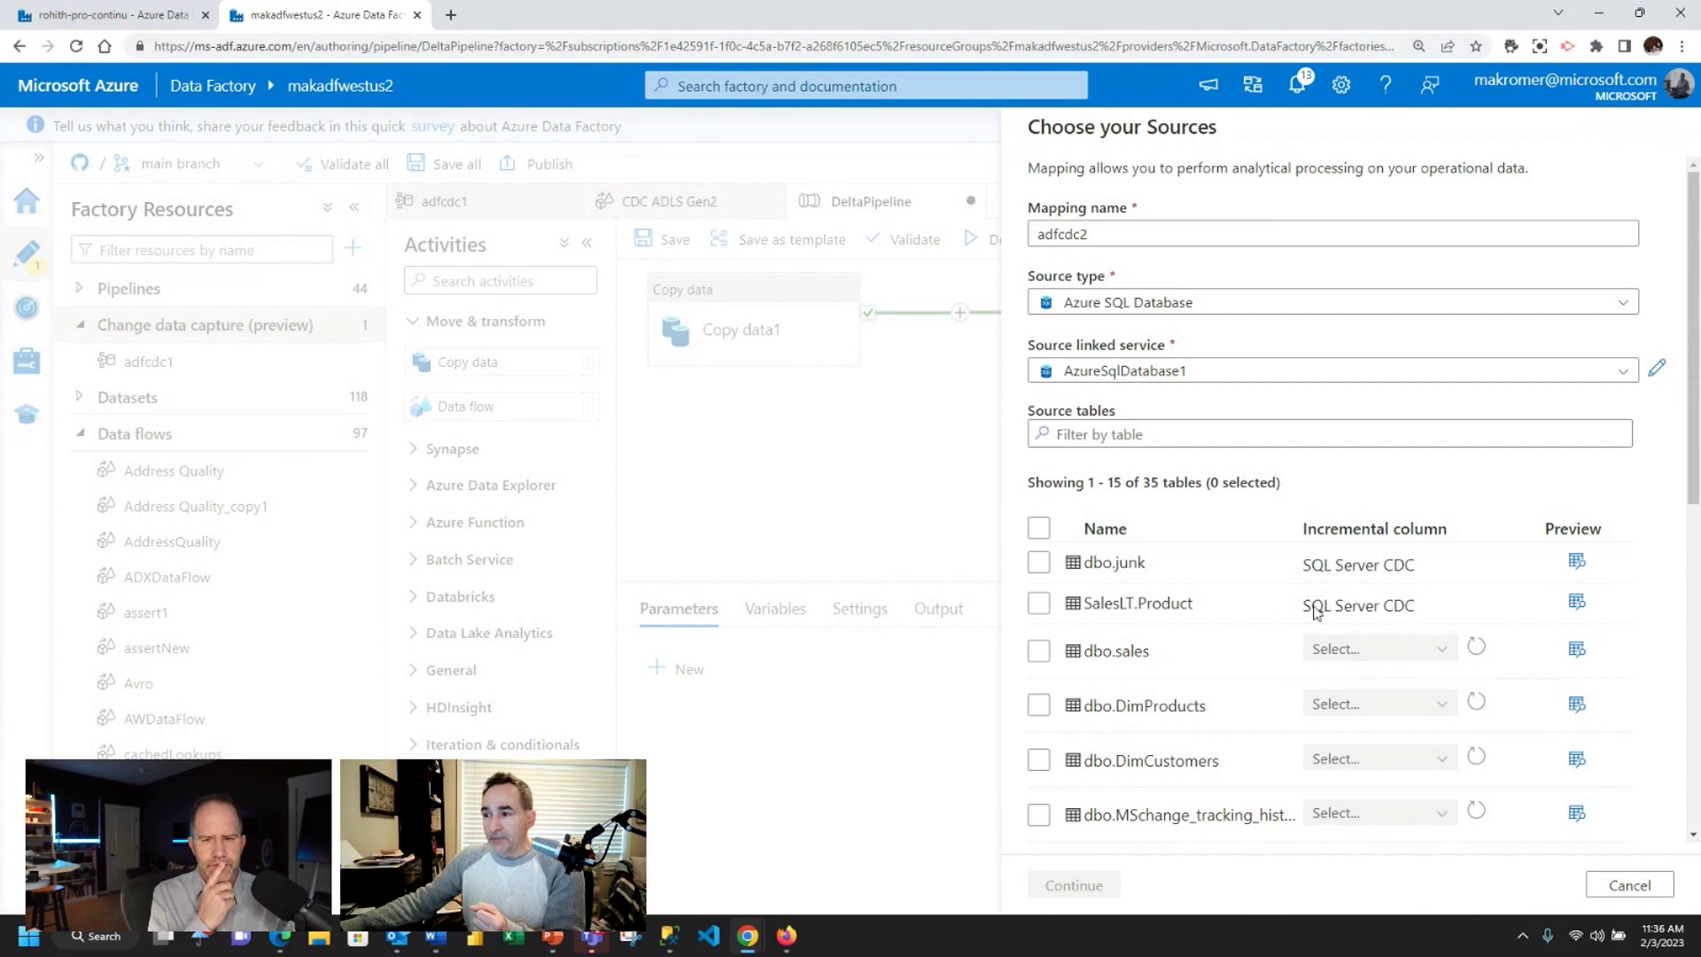
Step: Choose dbo.sales as the source table with salesdate as its incremental column, and proceed to the targets
{"action": "left_click", "coordinate": [1040, 651]}
{"action": "left_click", "coordinate": [1439, 653]}
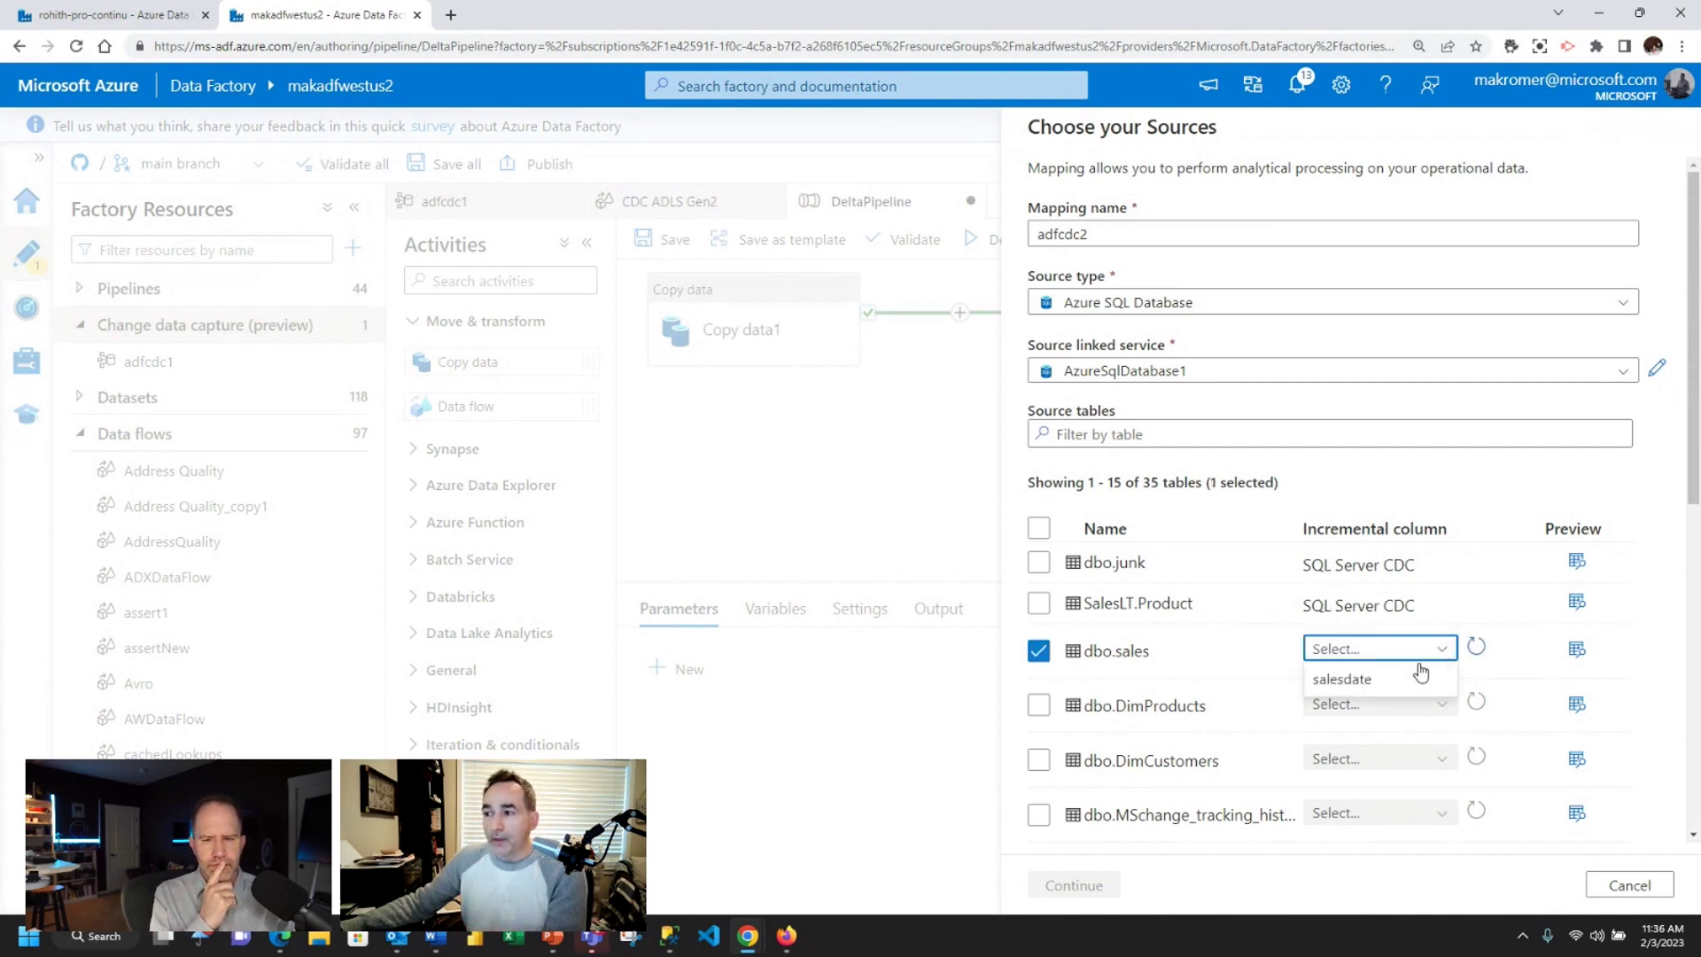
{"action": "left_click", "coordinate": [1388, 687]}
{"action": "left_click", "coordinate": [1097, 887]}
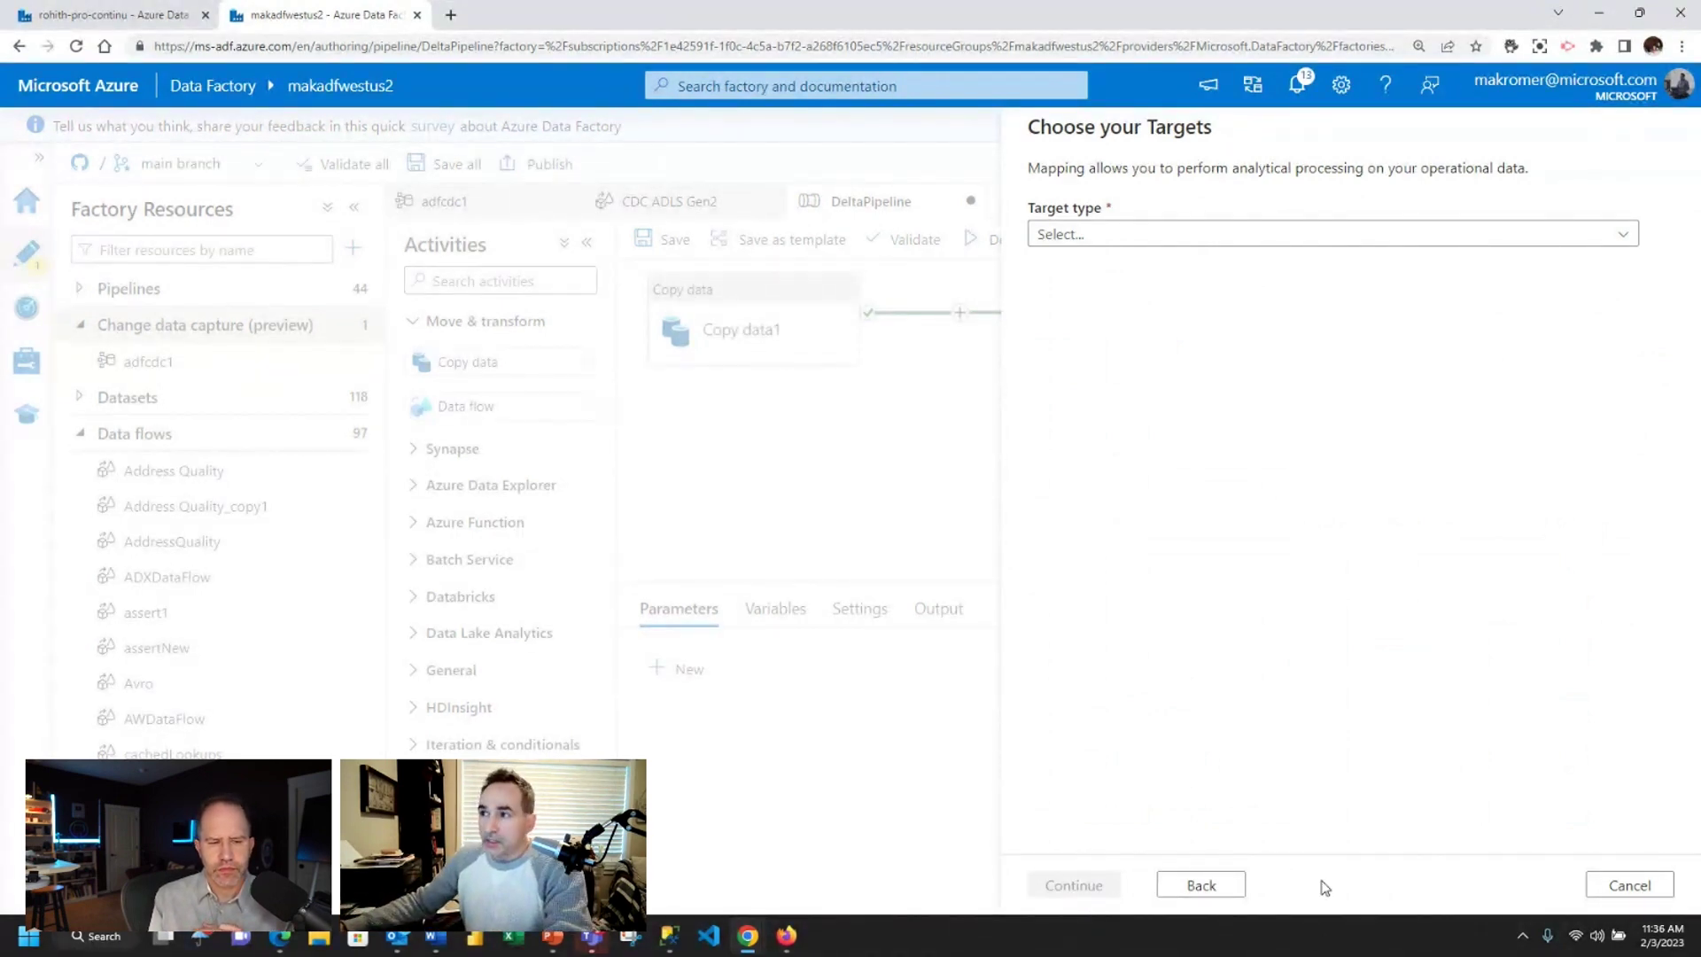
Step: Set the target type to Delta and the target linked service to AzureBlobStorage1
{"action": "left_click", "coordinate": [1283, 237]}
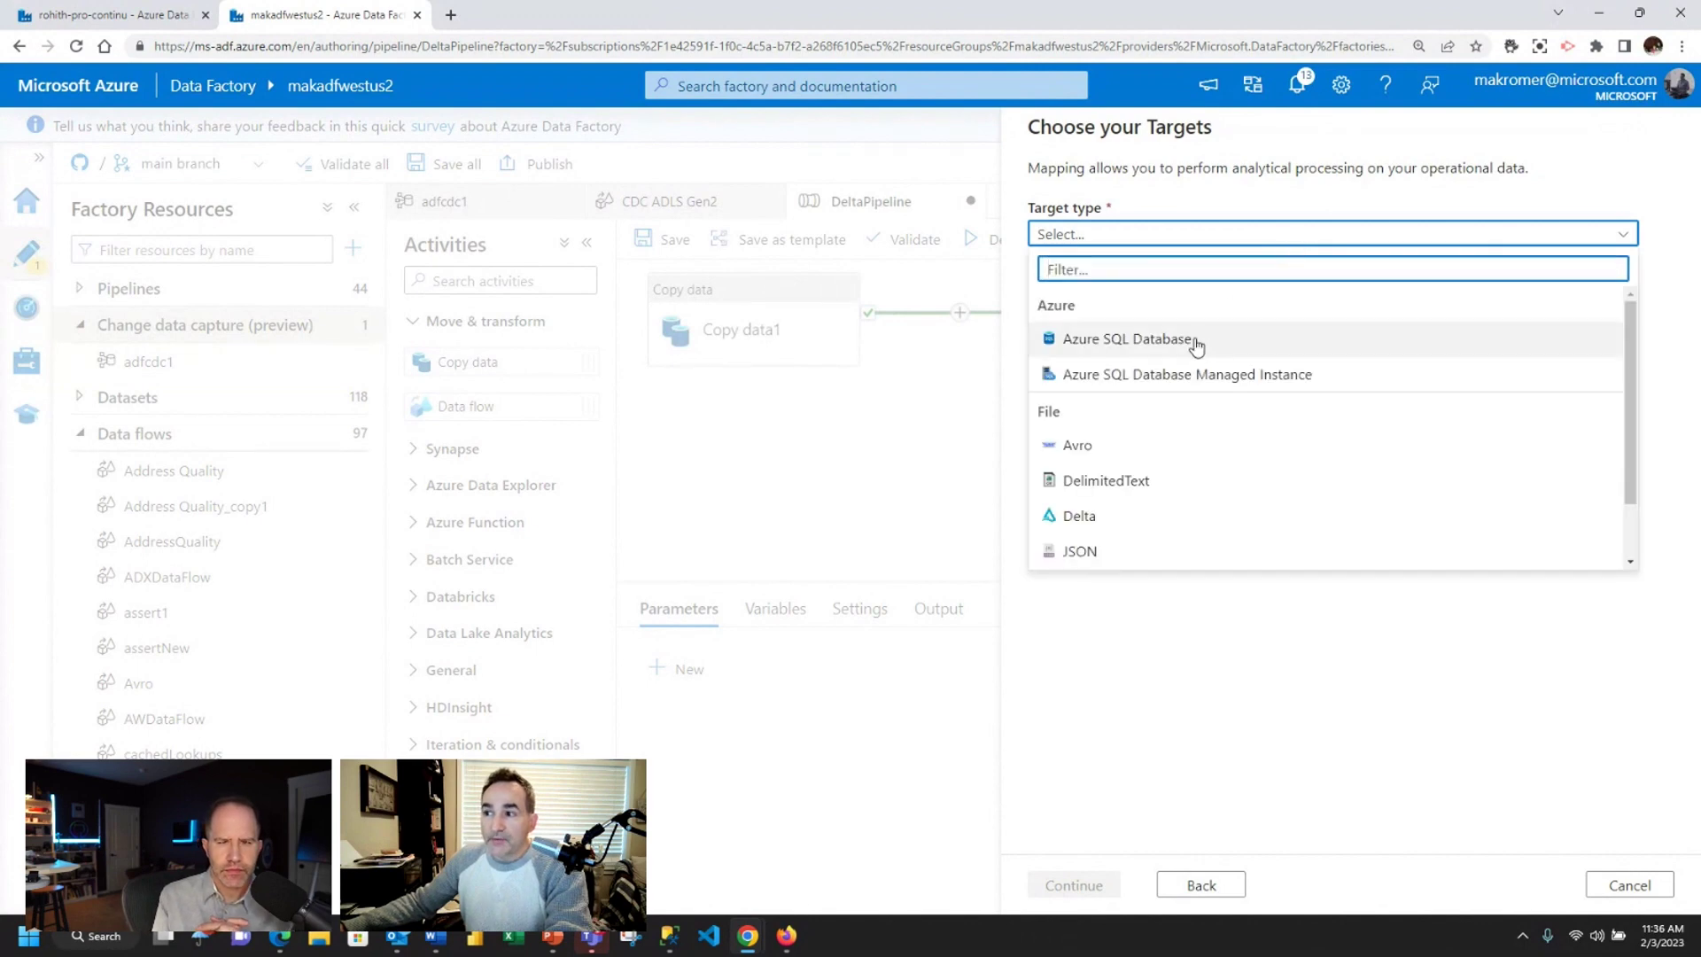
{"action": "left_click", "coordinate": [1124, 517]}
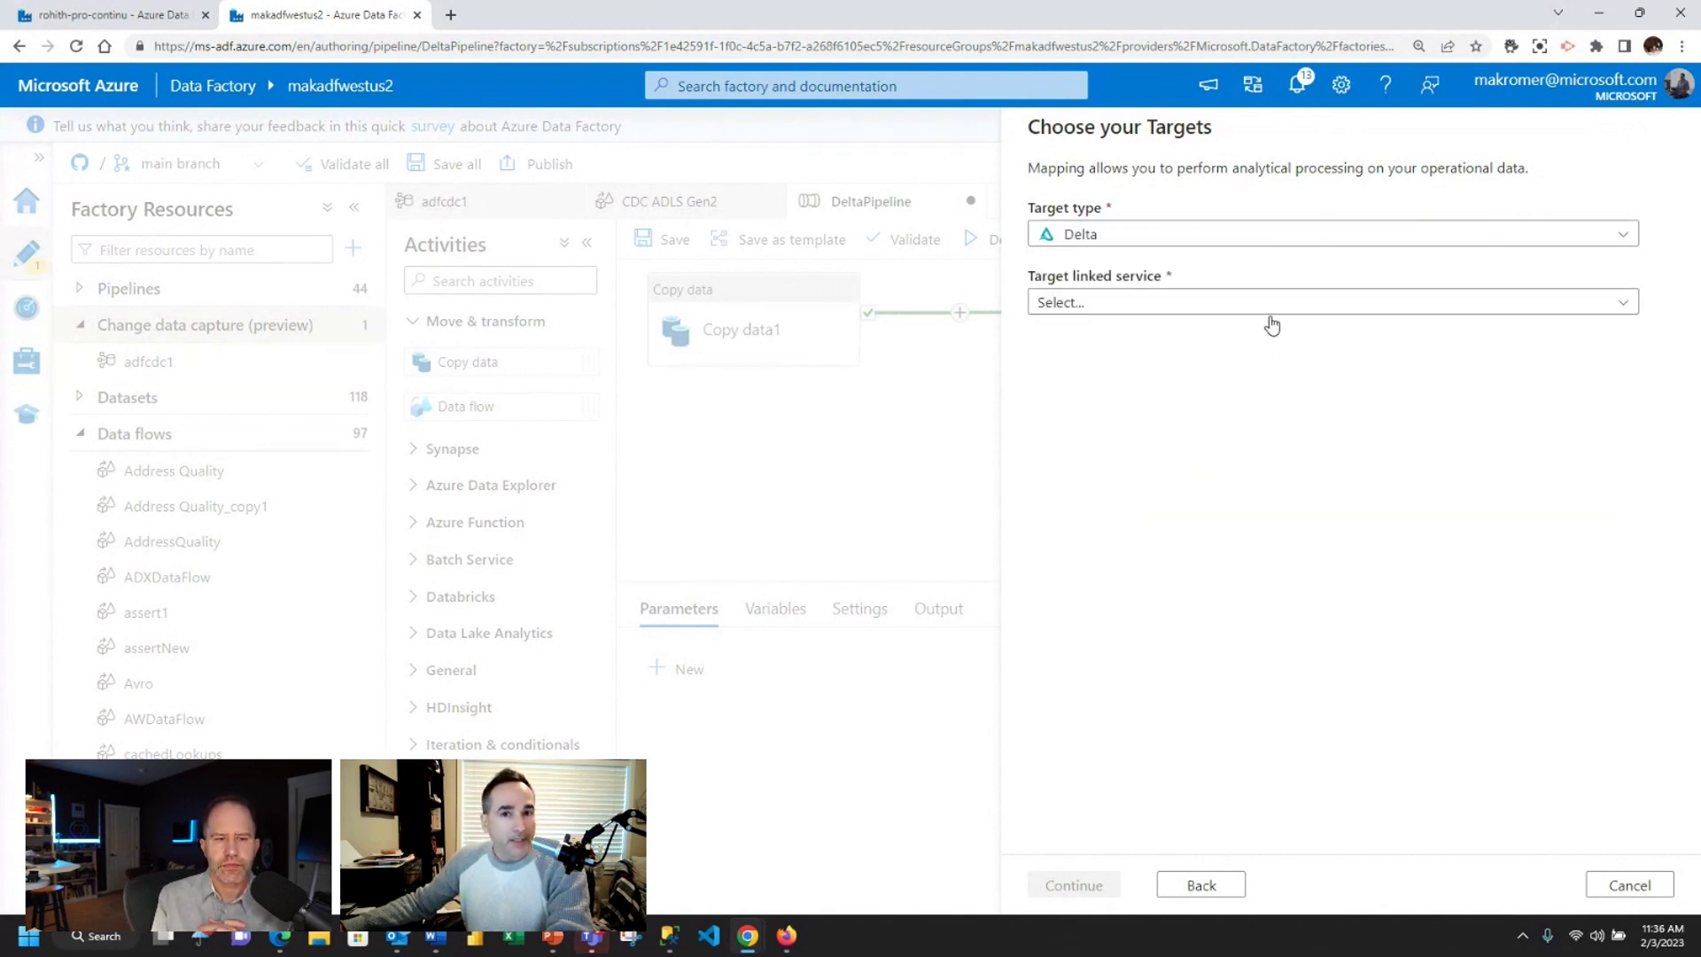
{"action": "left_click", "coordinate": [1273, 310]}
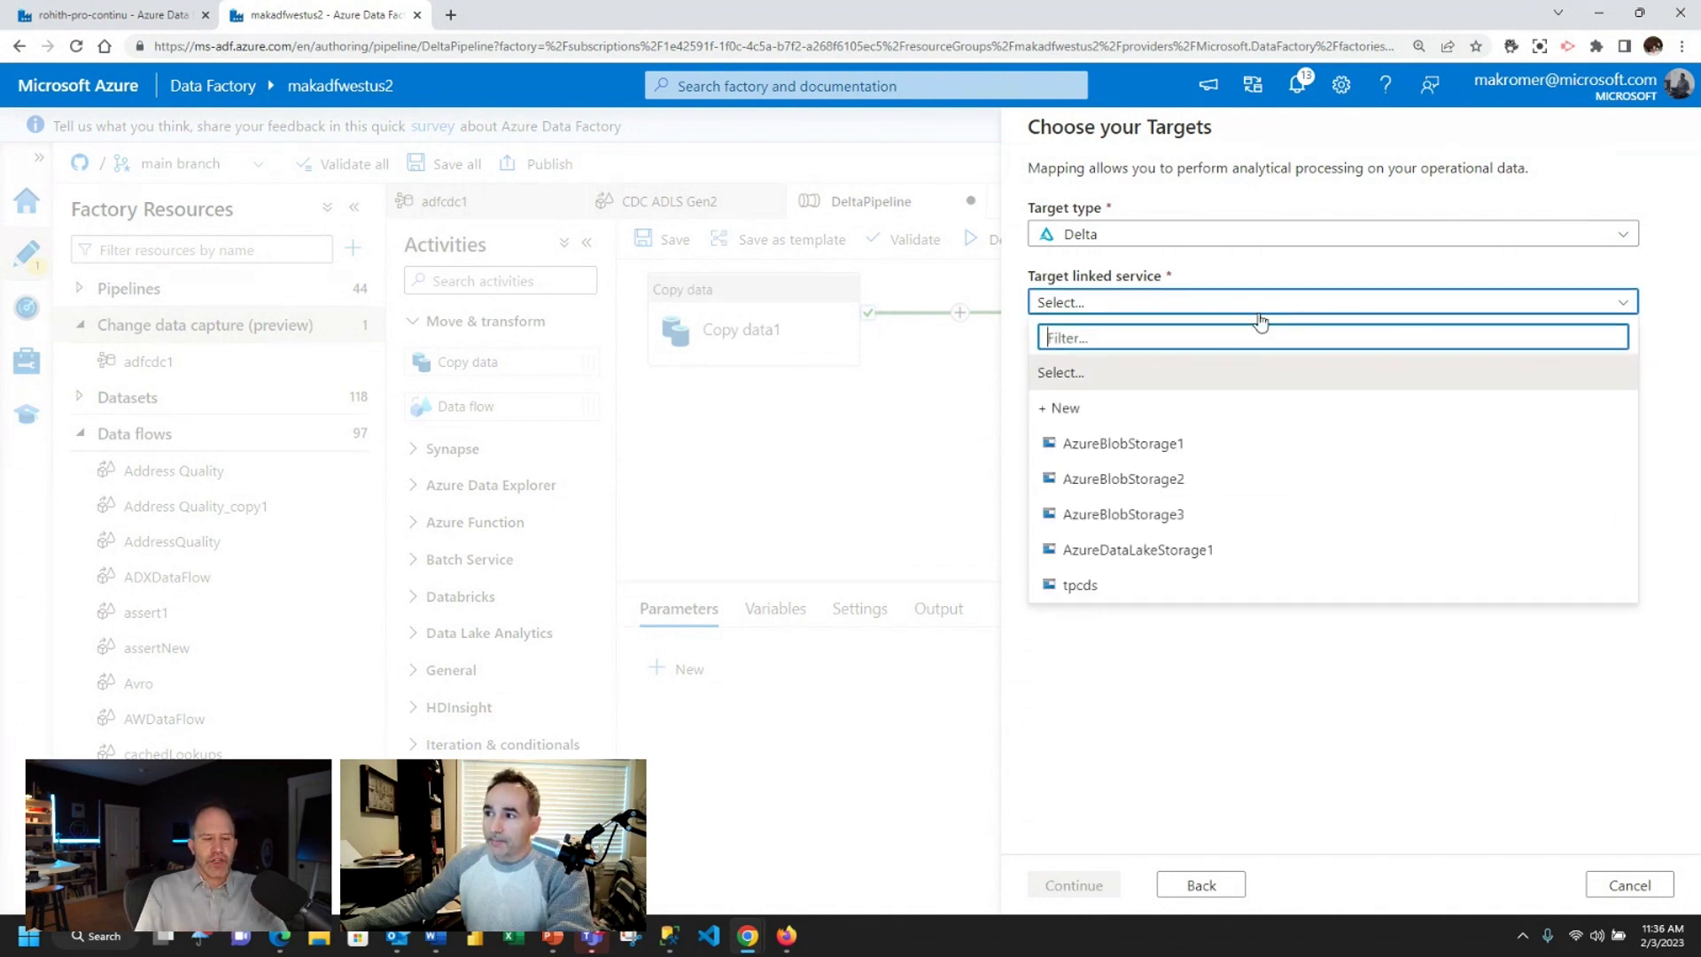
{"action": "left_click", "coordinate": [1170, 444]}
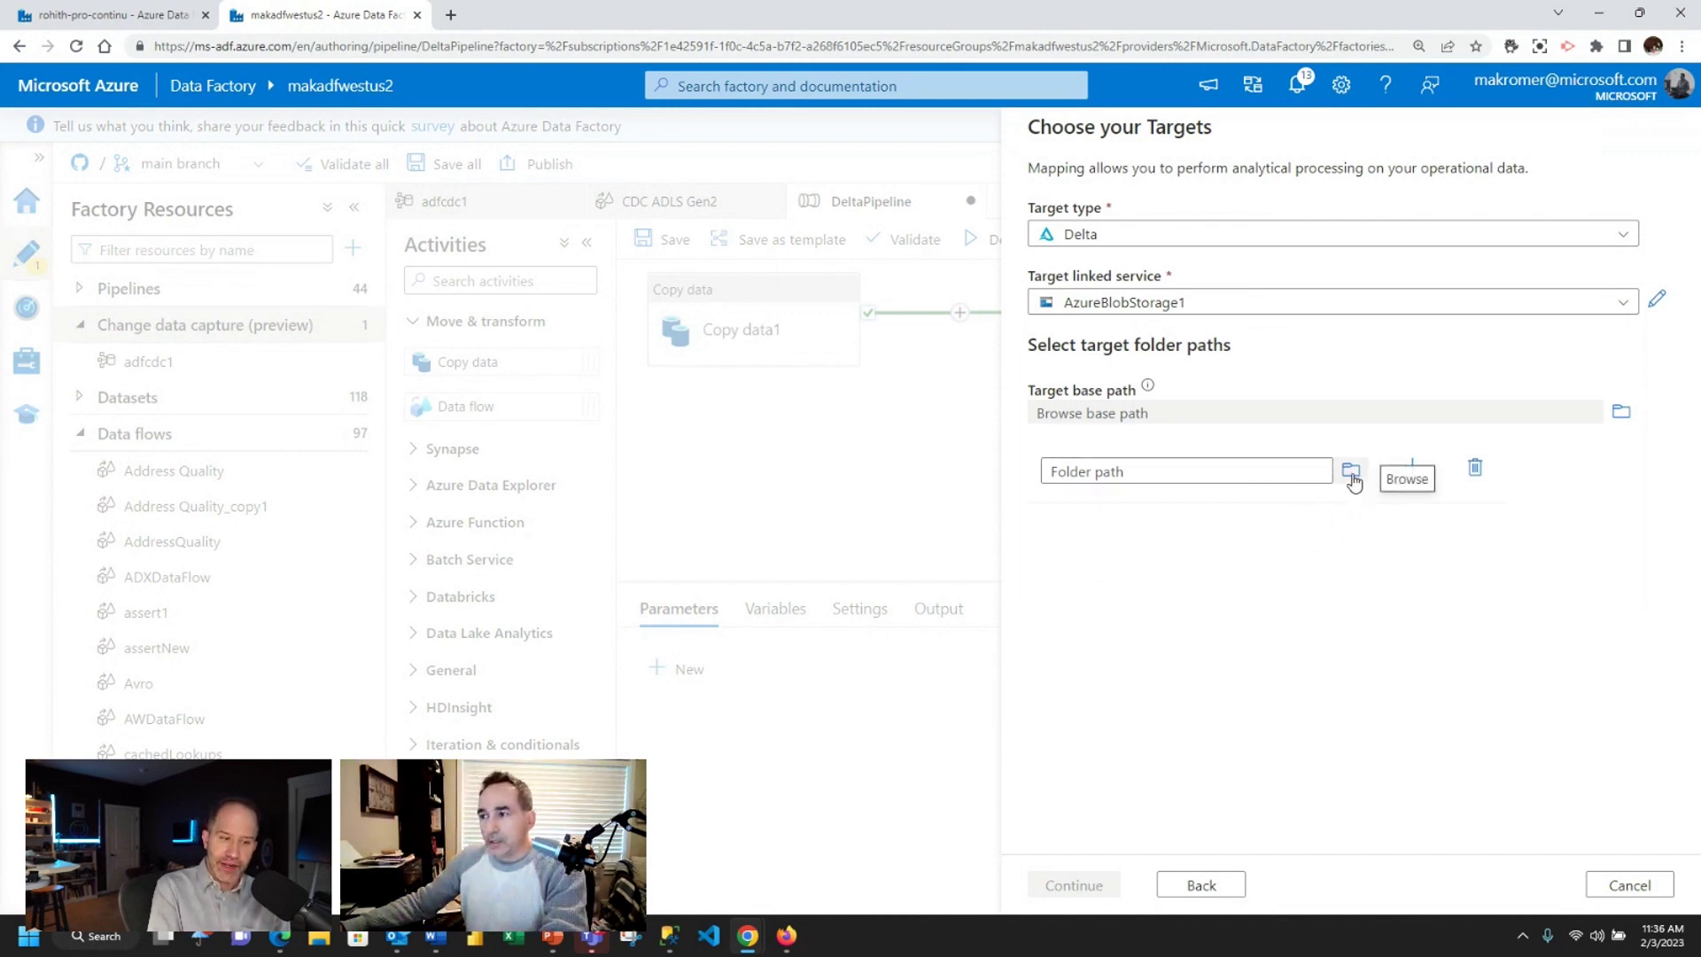
Step: Browse to the delta folder in mycontainer and extend the target folder path to mycontainer/delta/demo4scott
{"action": "left_click", "coordinate": [1351, 477]}
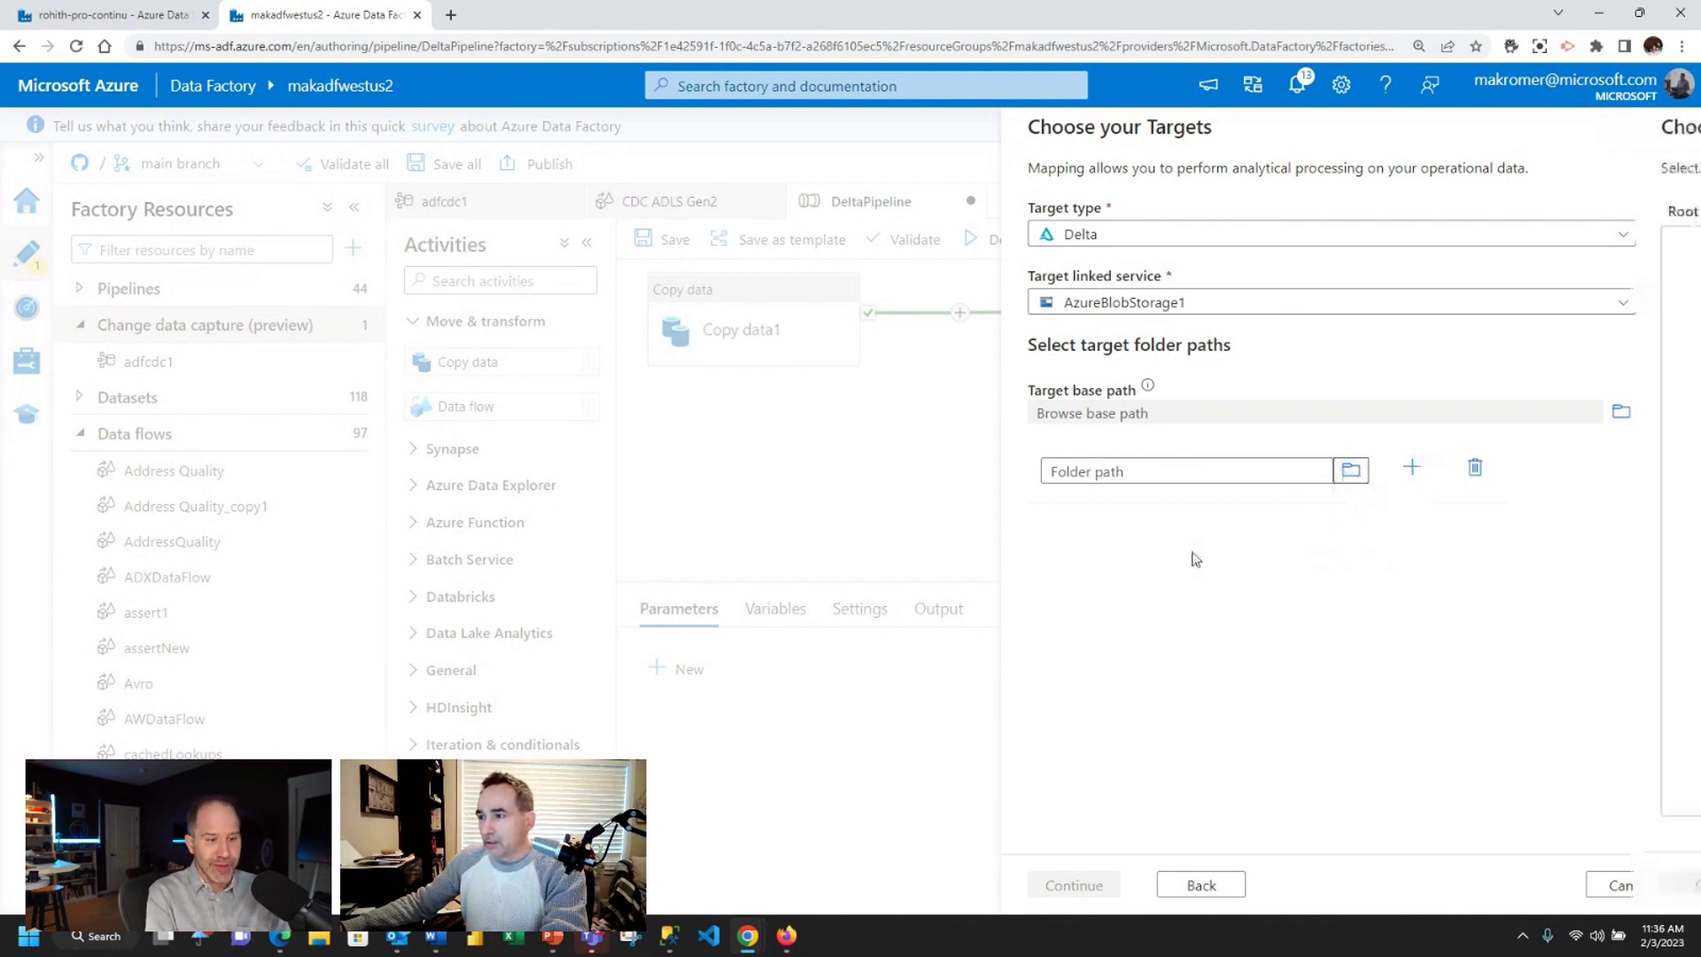
{"action": "double_click", "coordinate": [1115, 317]}
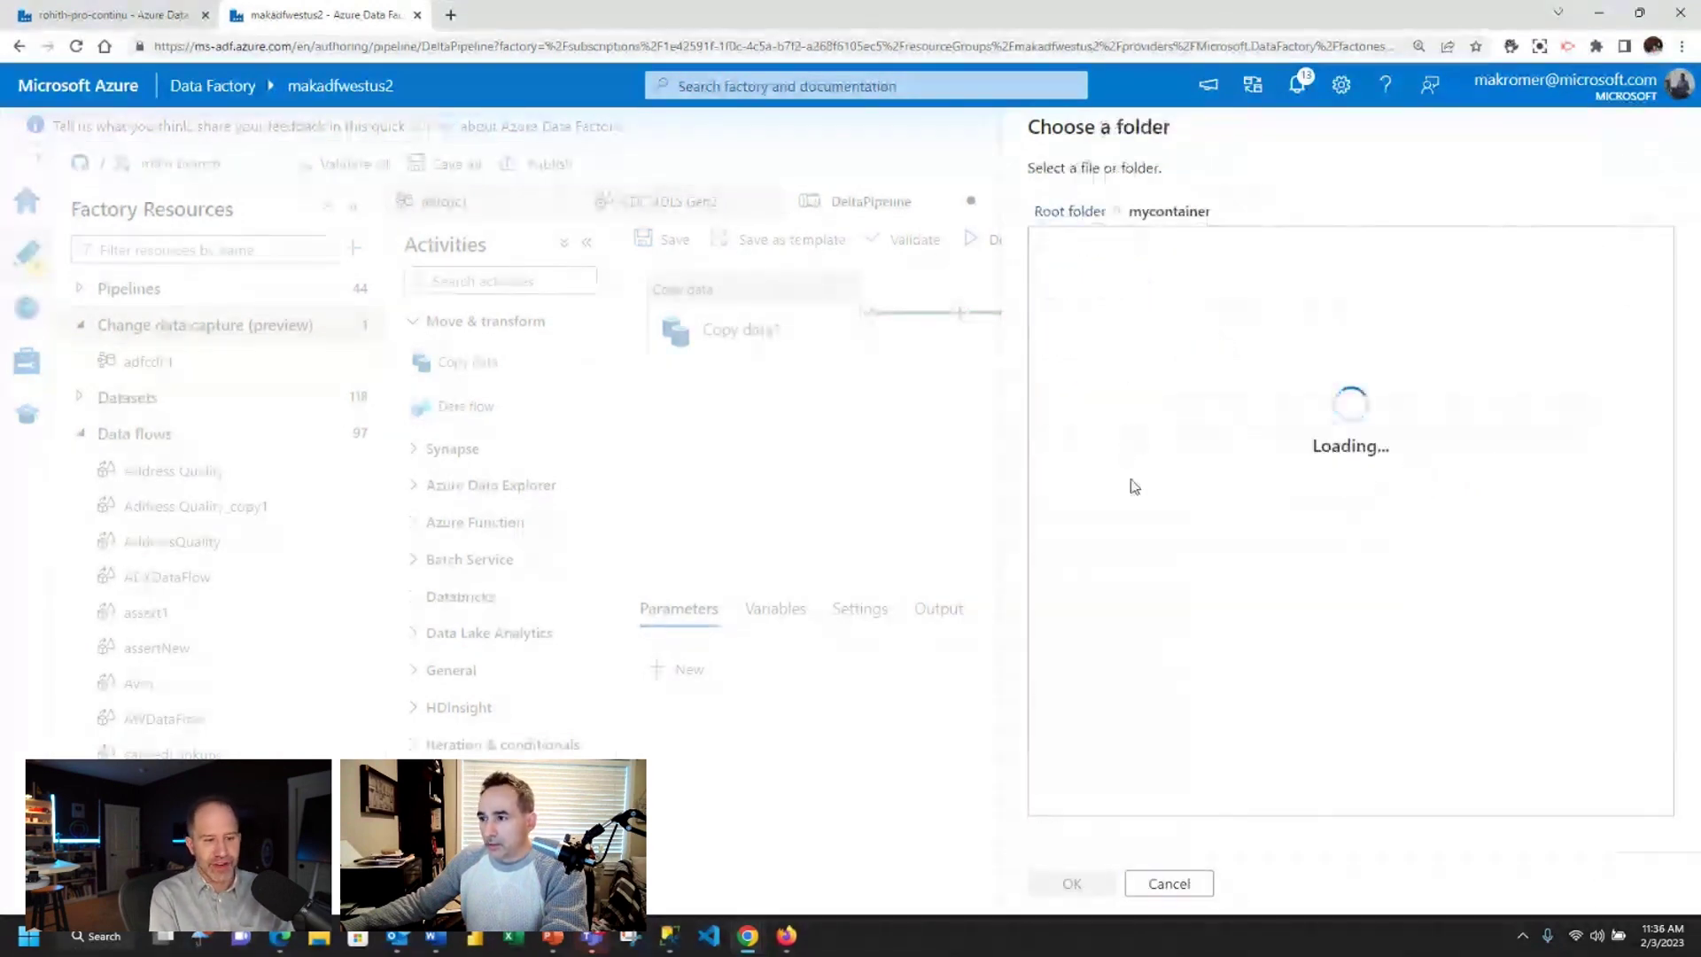
{"action": "double_click", "coordinate": [1079, 359]}
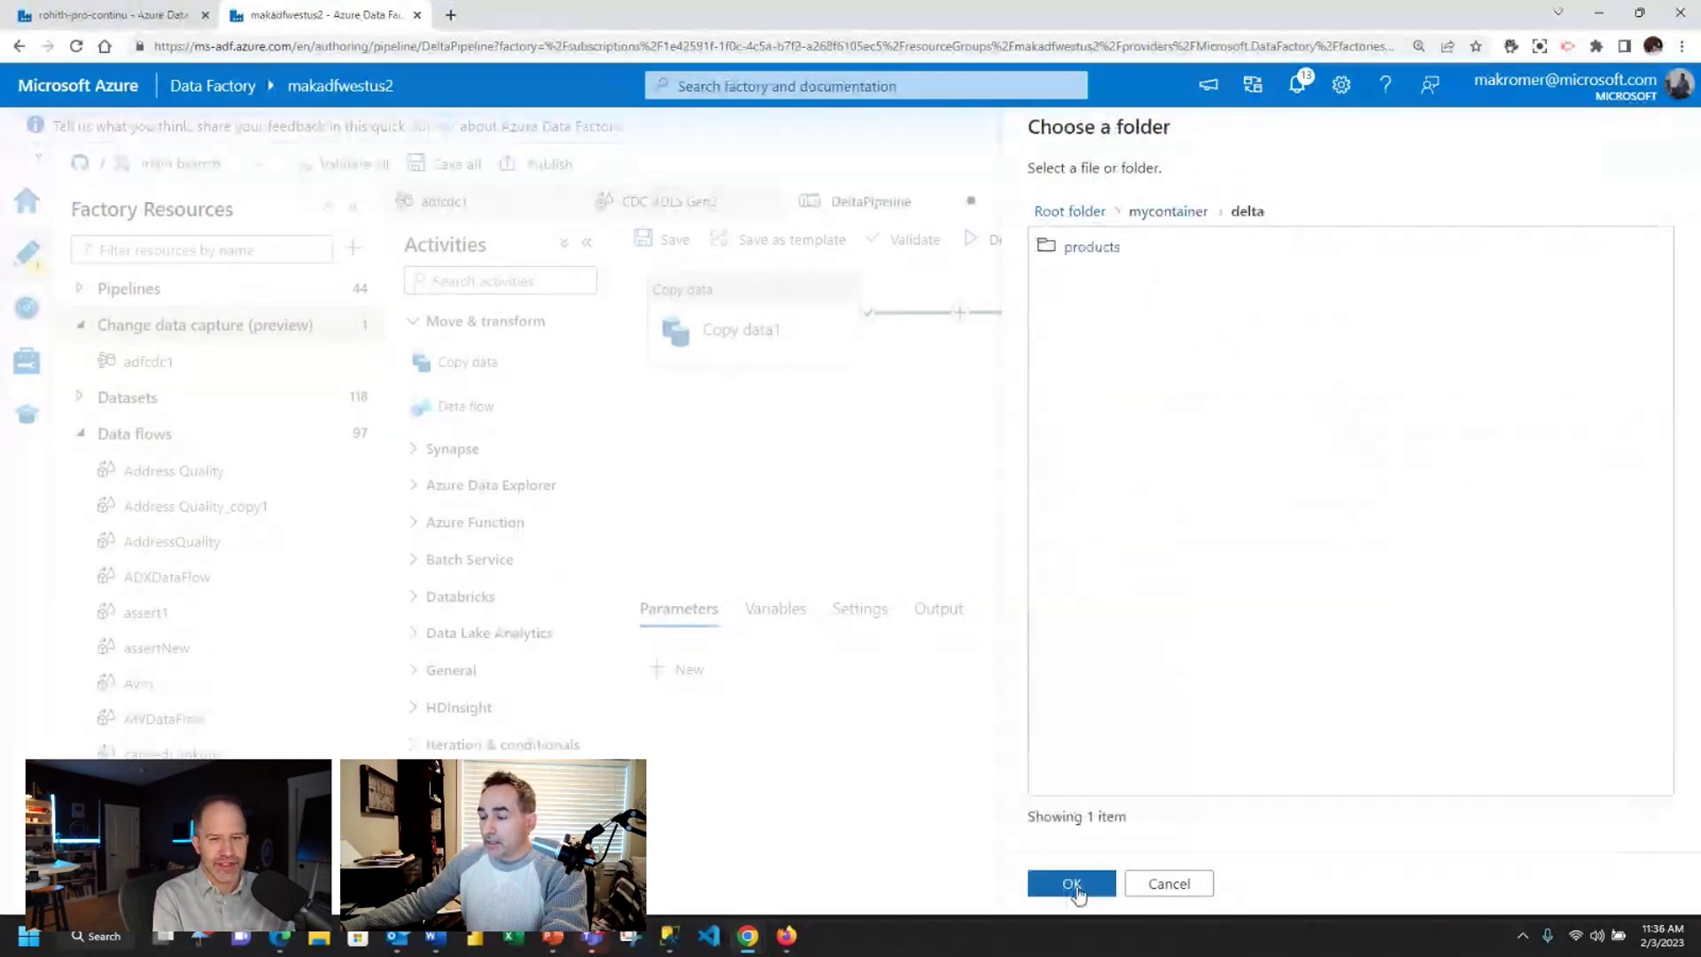
{"action": "left_click", "coordinate": [1075, 889]}
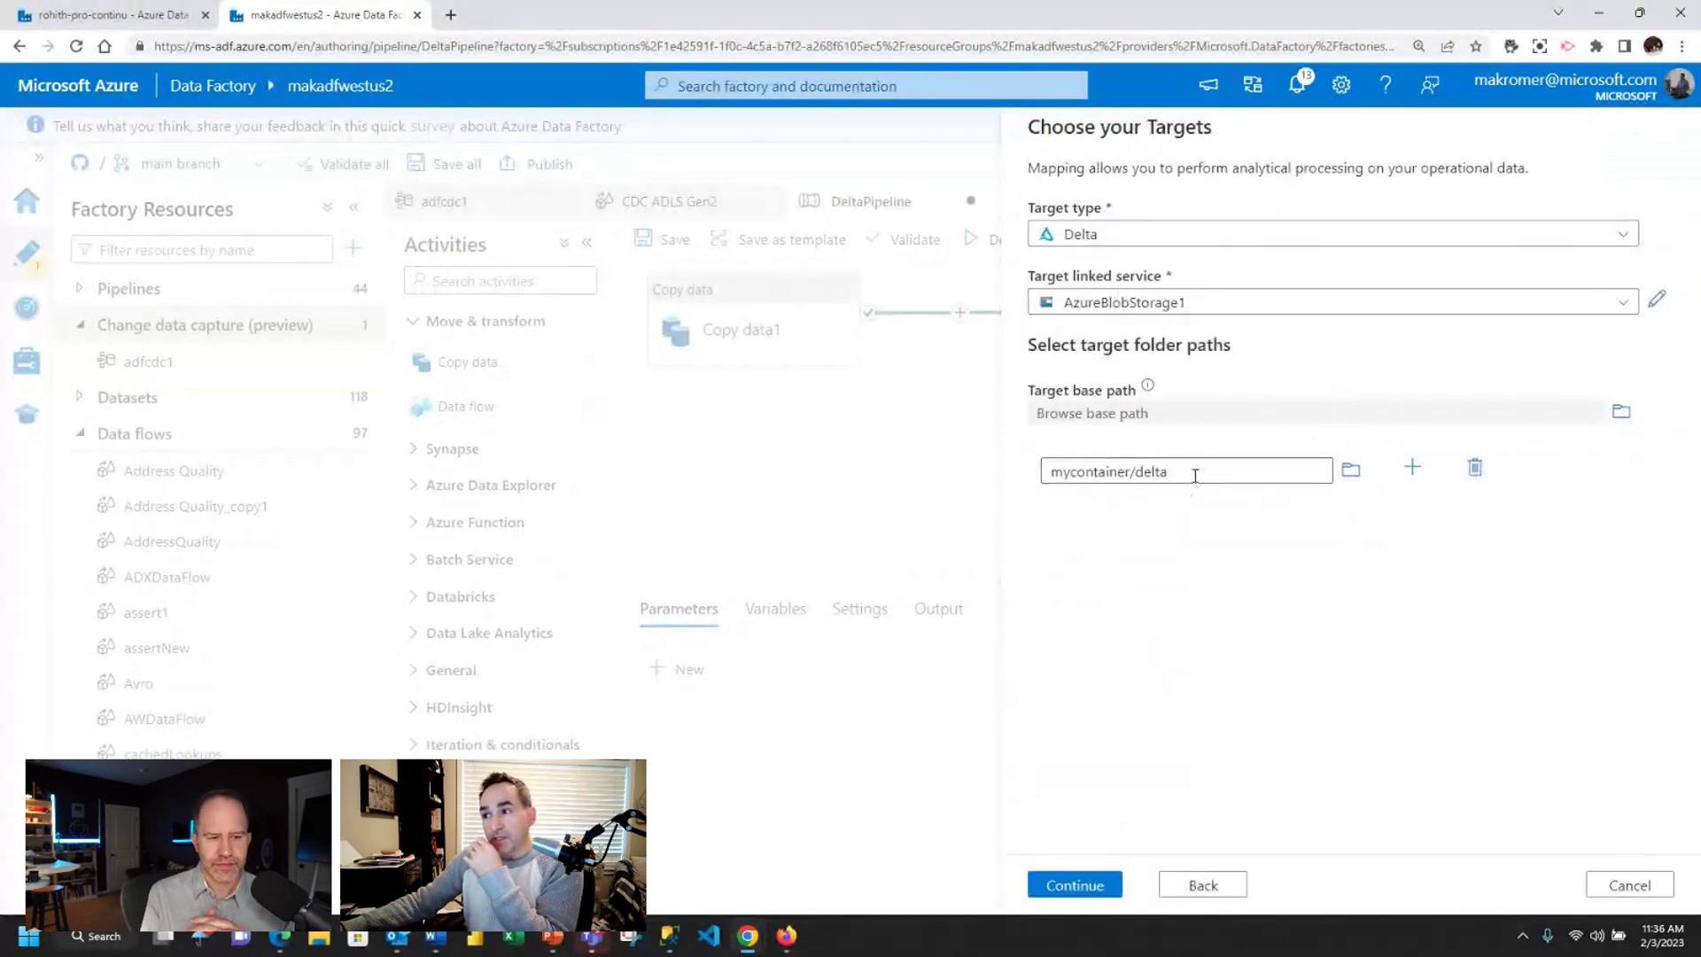
{"action": "left_click", "coordinate": [1196, 475]}
{"action": "type", "text": "/"}
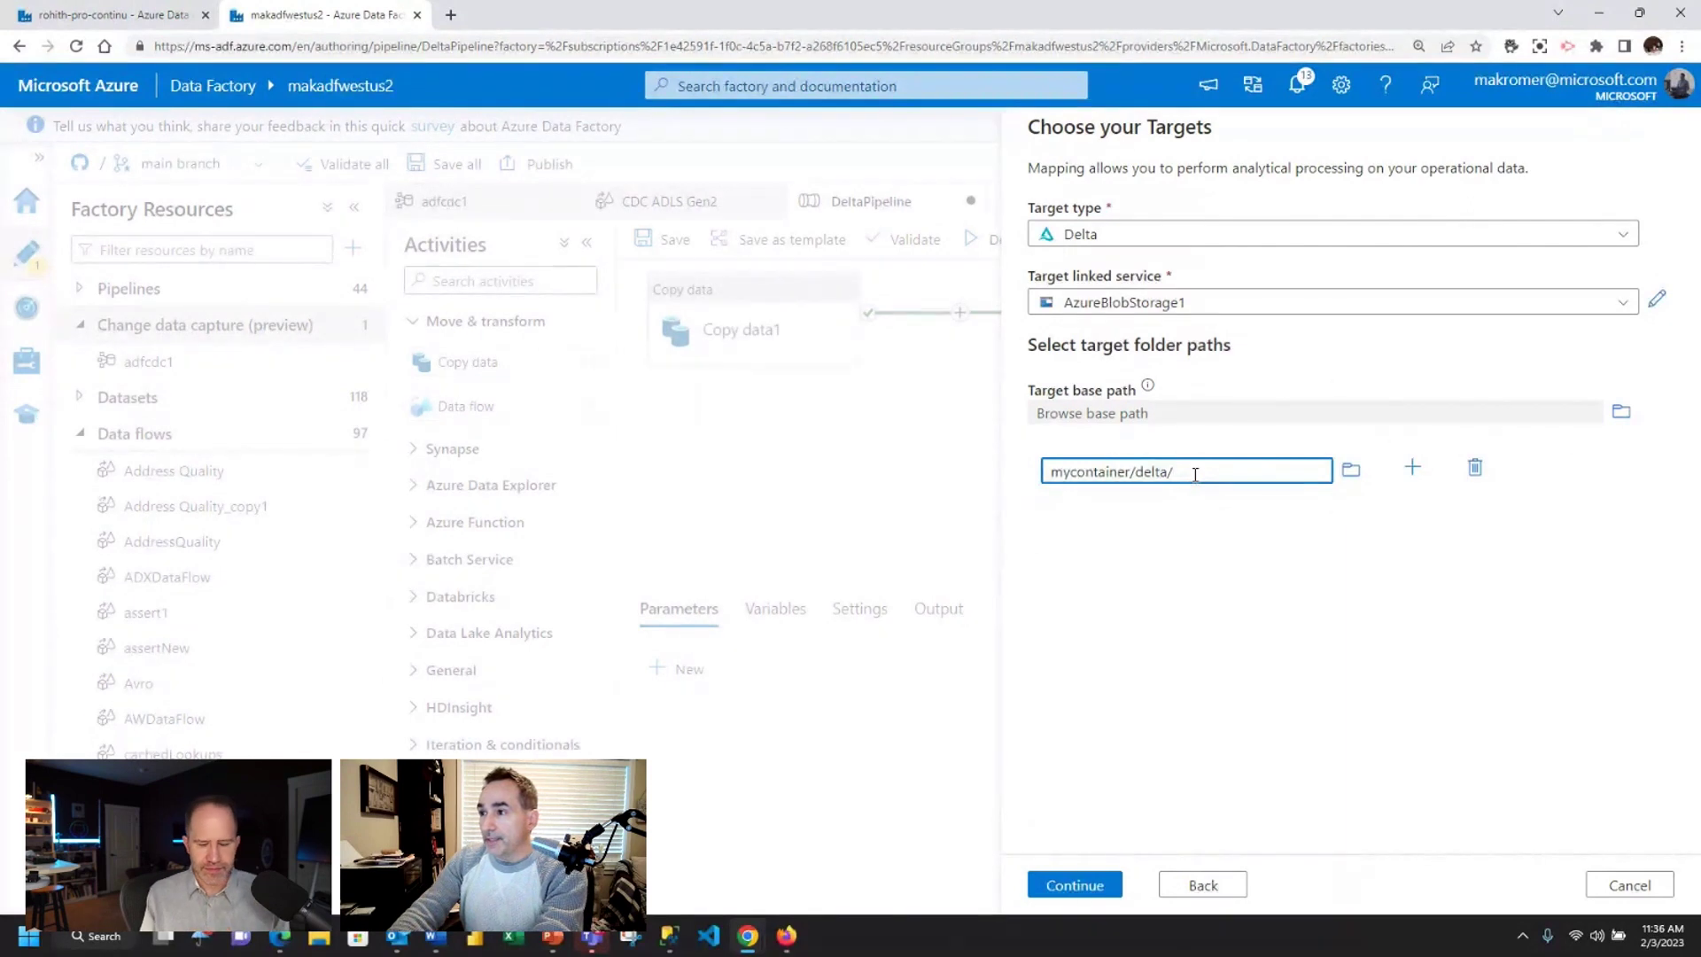
{"action": "type", "text": "demo4scott"}
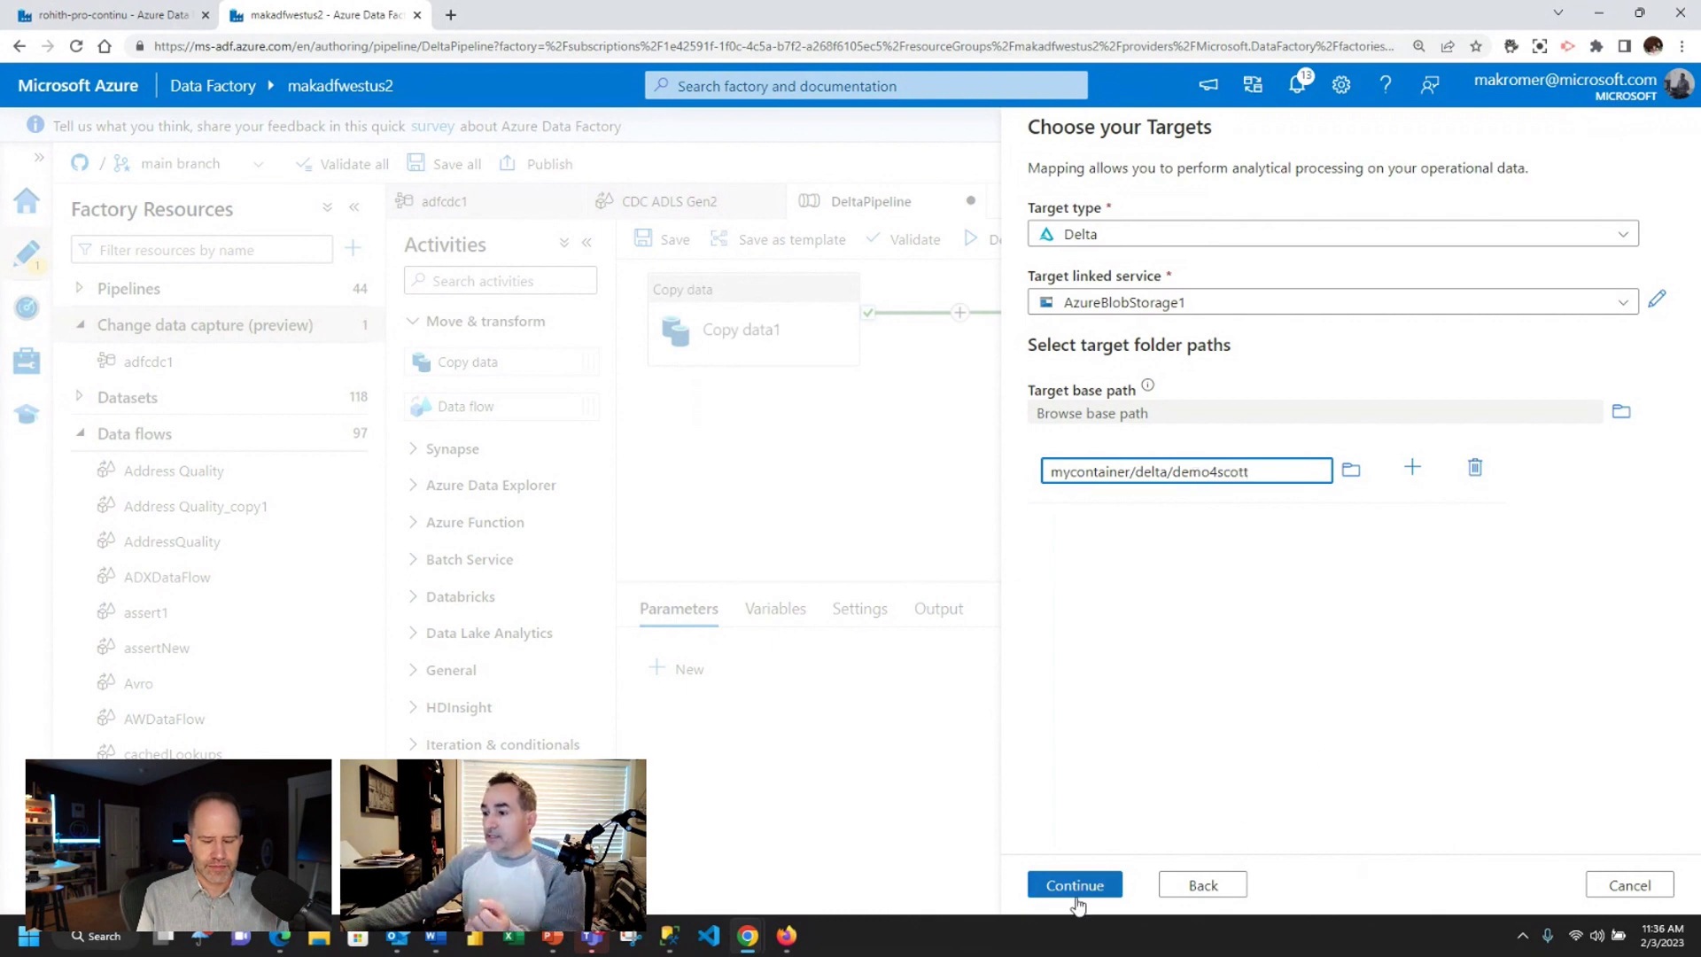
Step: Finish creating the change data capture mapping with the chosen source and Delta target, and hide its properties
{"action": "left_click", "coordinate": [1077, 893]}
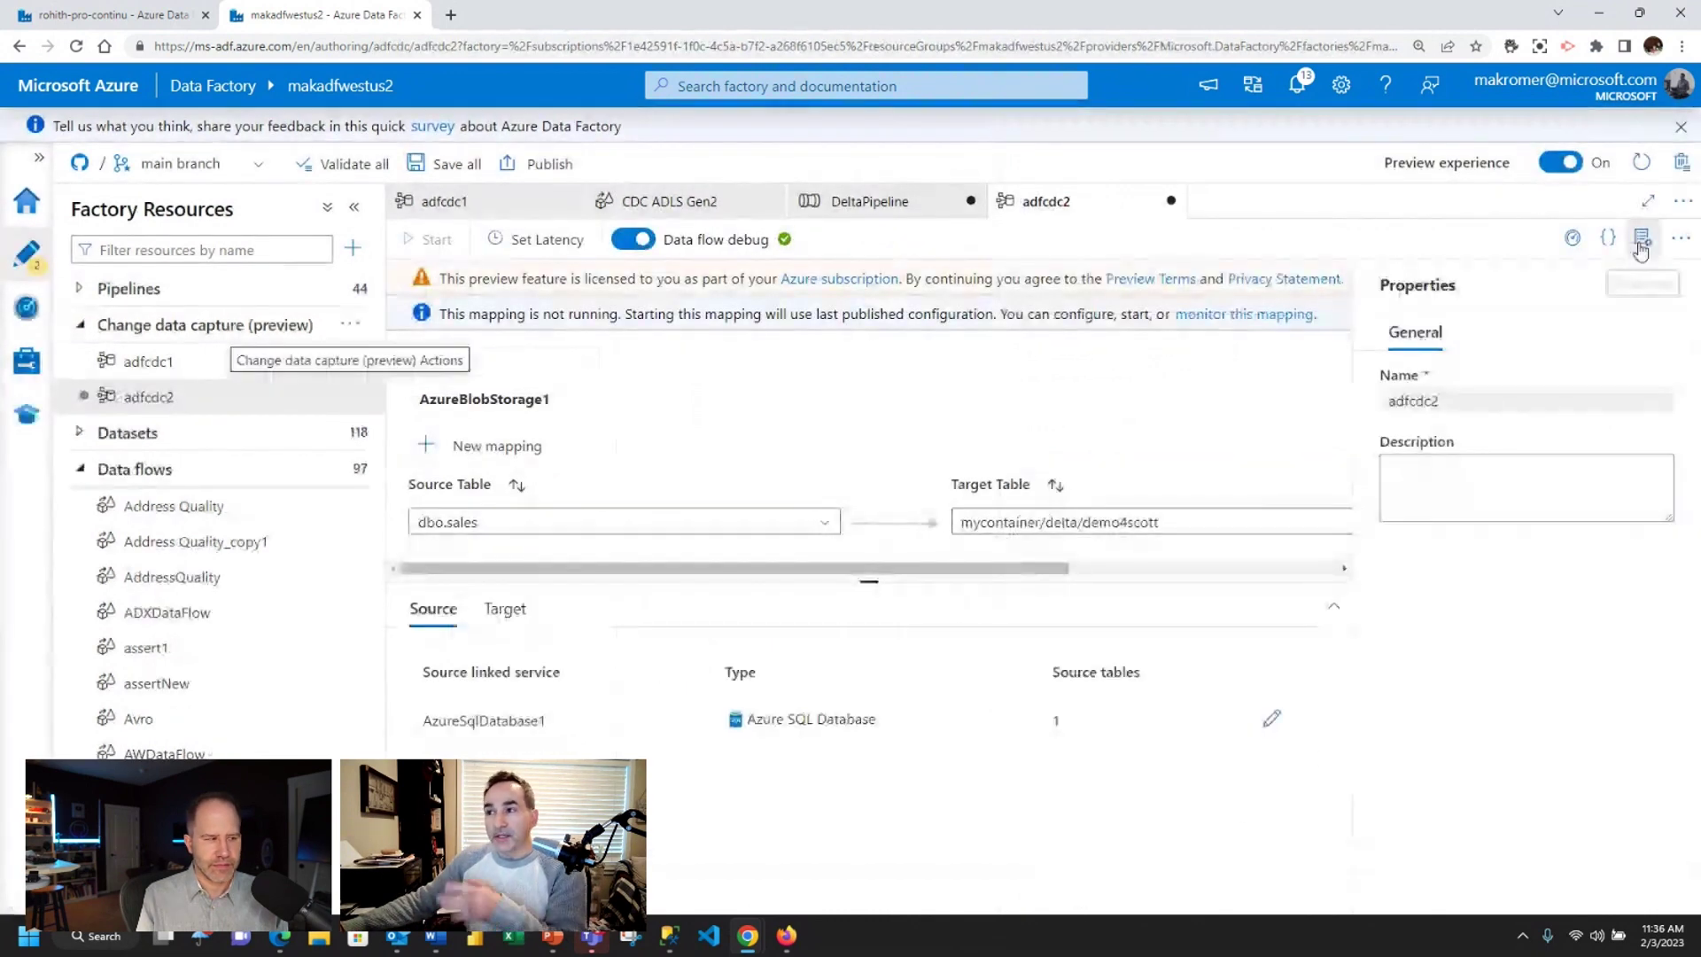
{"action": "left_click", "coordinate": [1642, 248]}
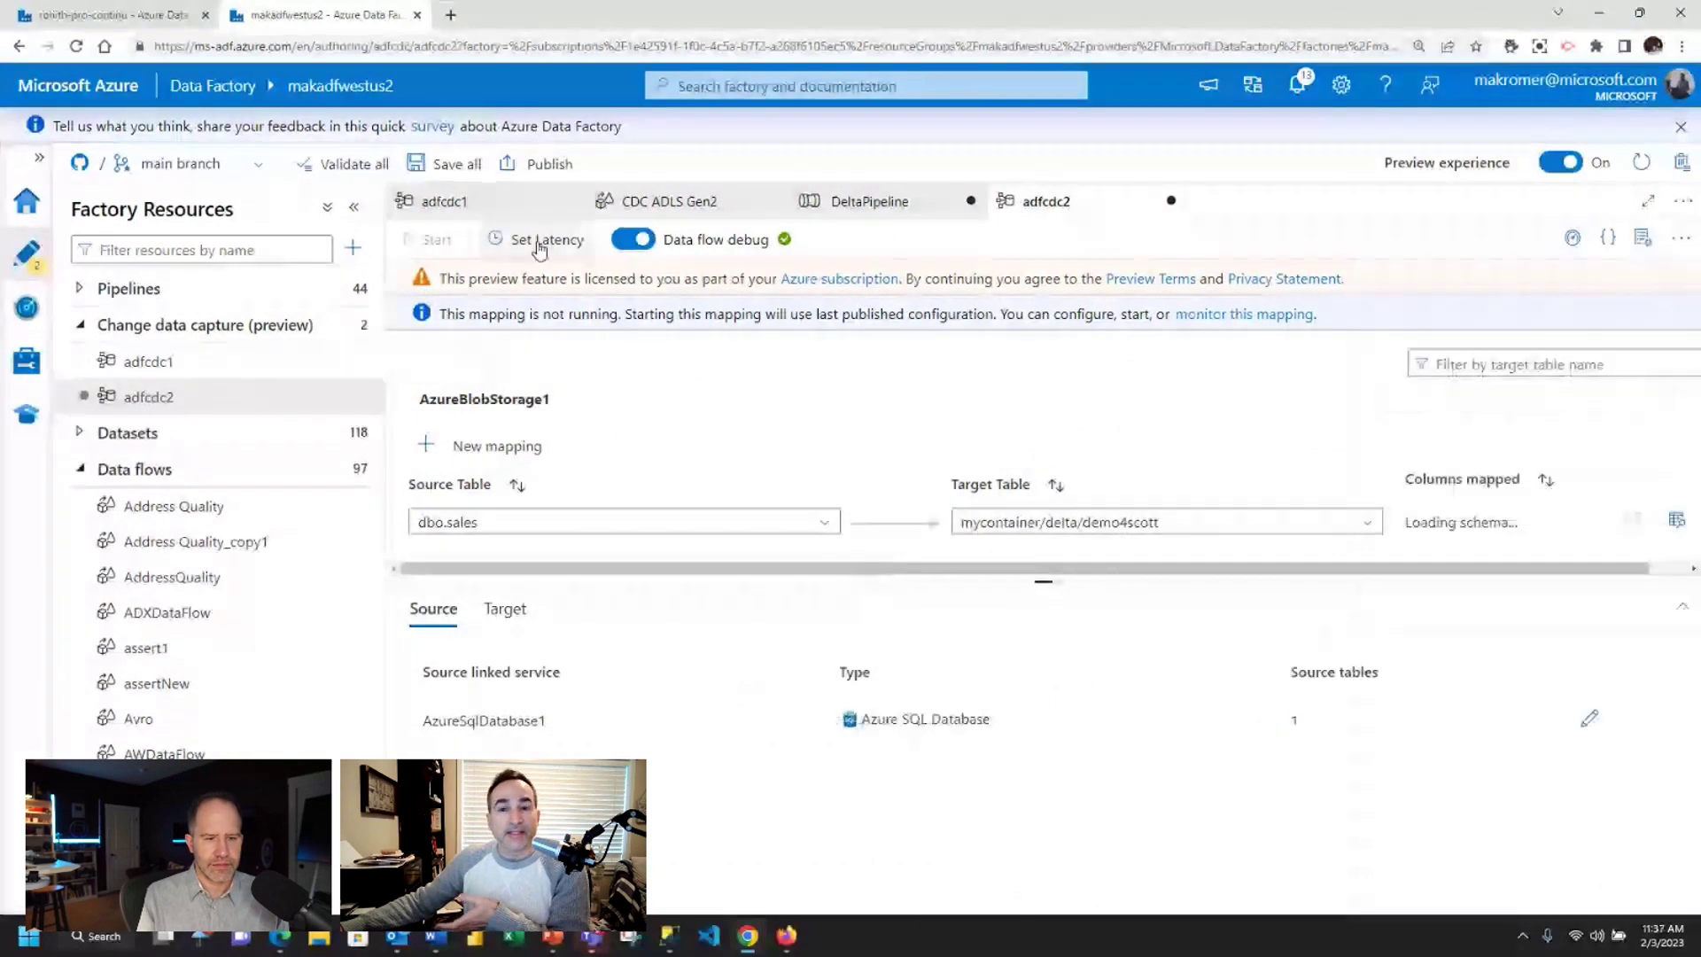
Step: Review the mapping's real-time and micro-batch latency options, and leave them without applying a change
{"action": "left_click", "coordinate": [536, 239]}
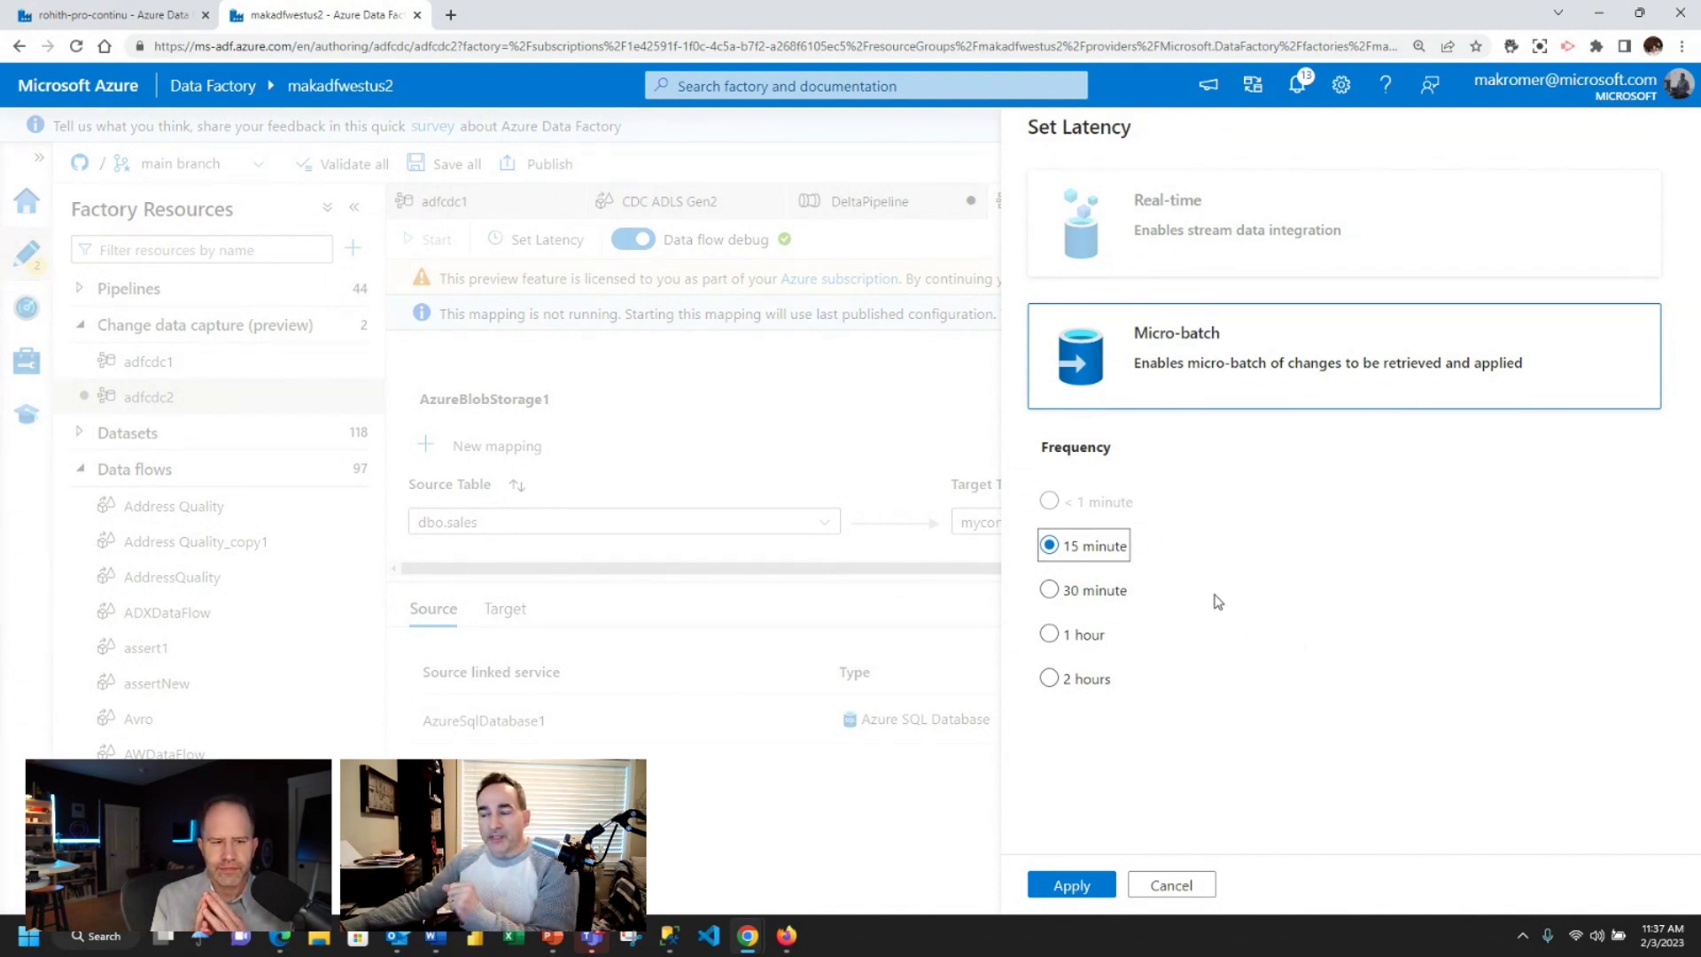
{"action": "mouse_move", "coordinate": [1130, 509]}
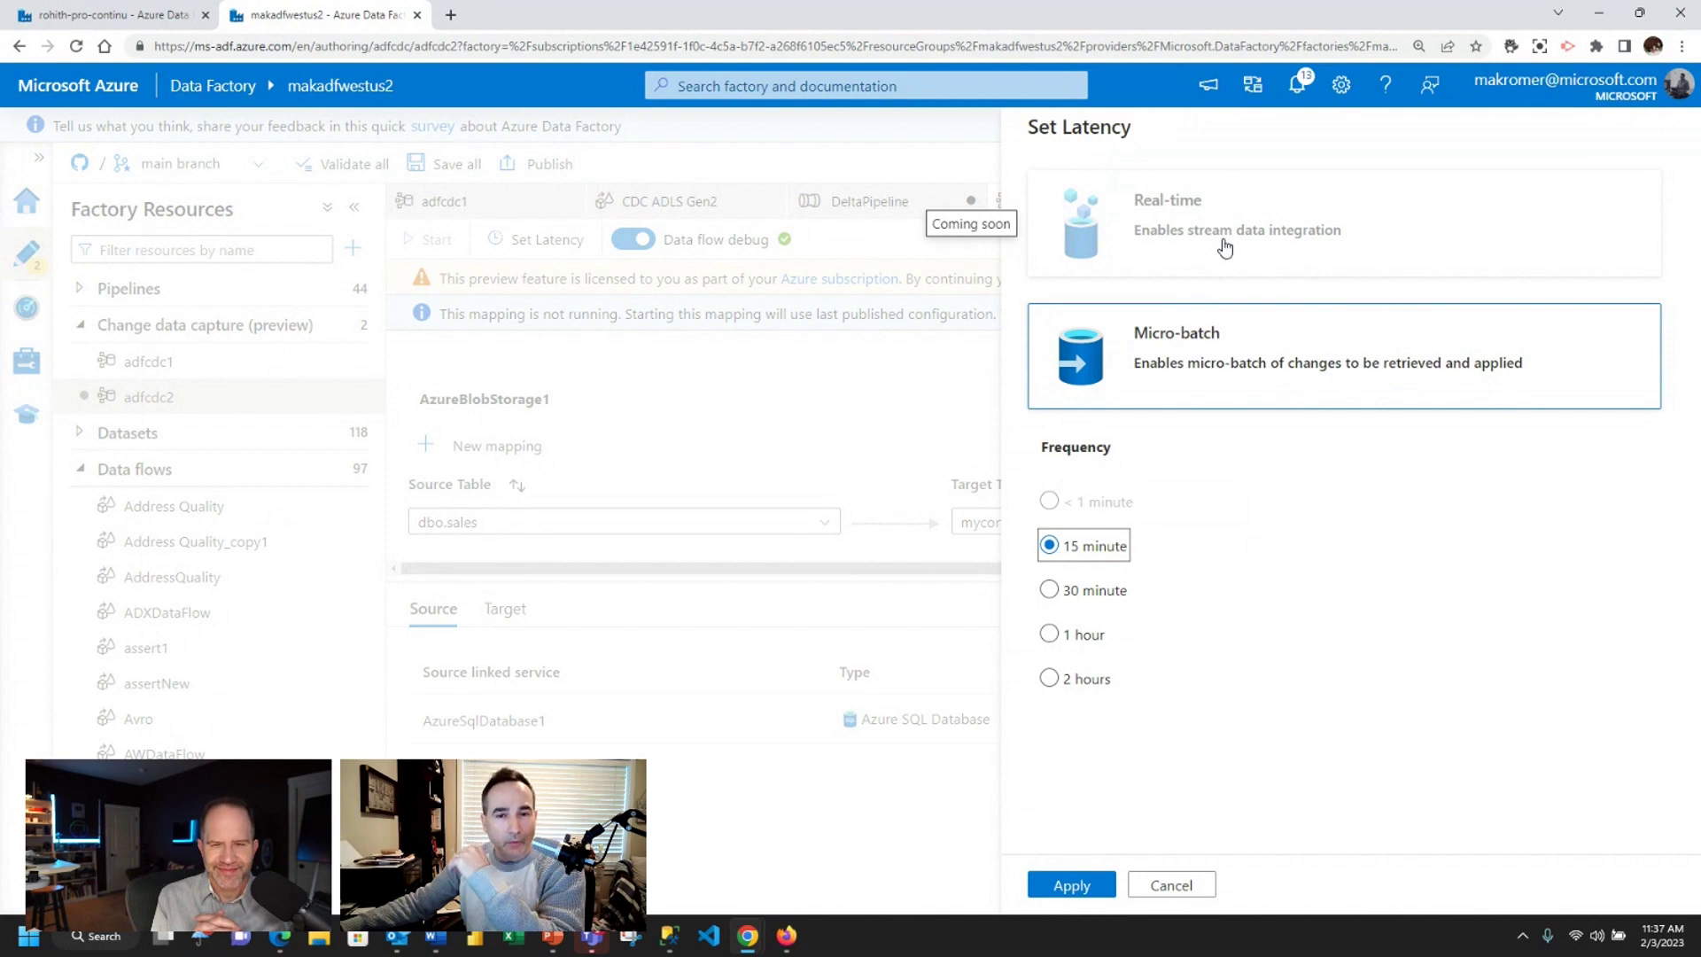
{"action": "left_click", "coordinate": [1188, 892]}
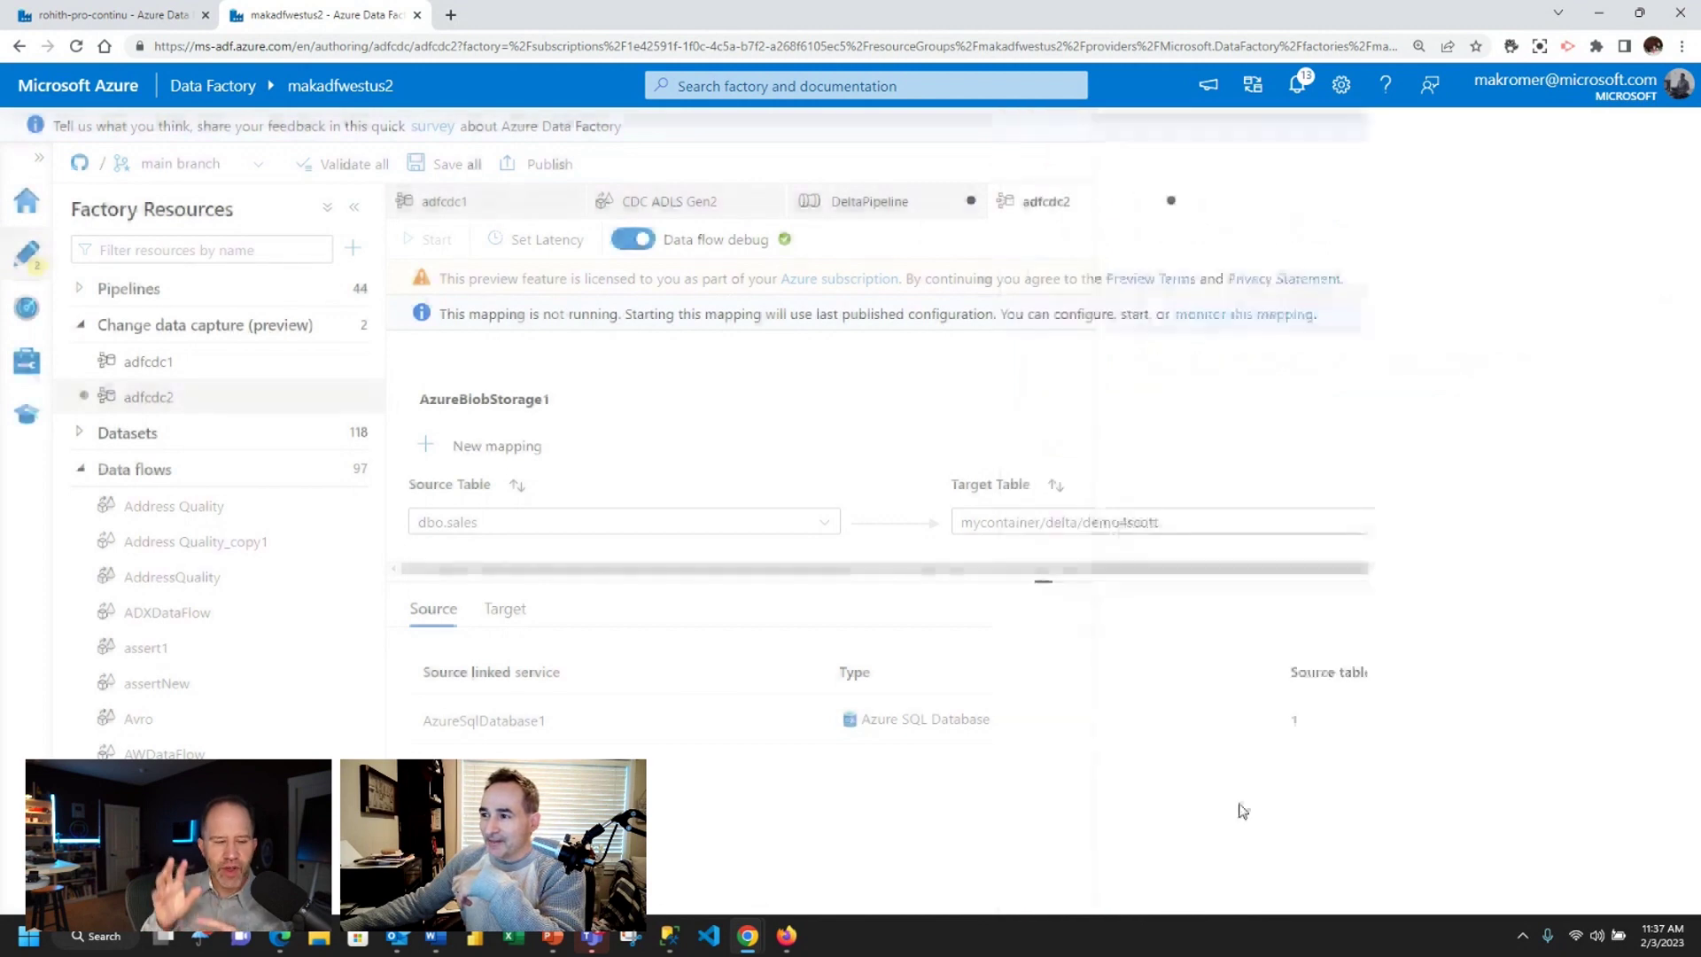
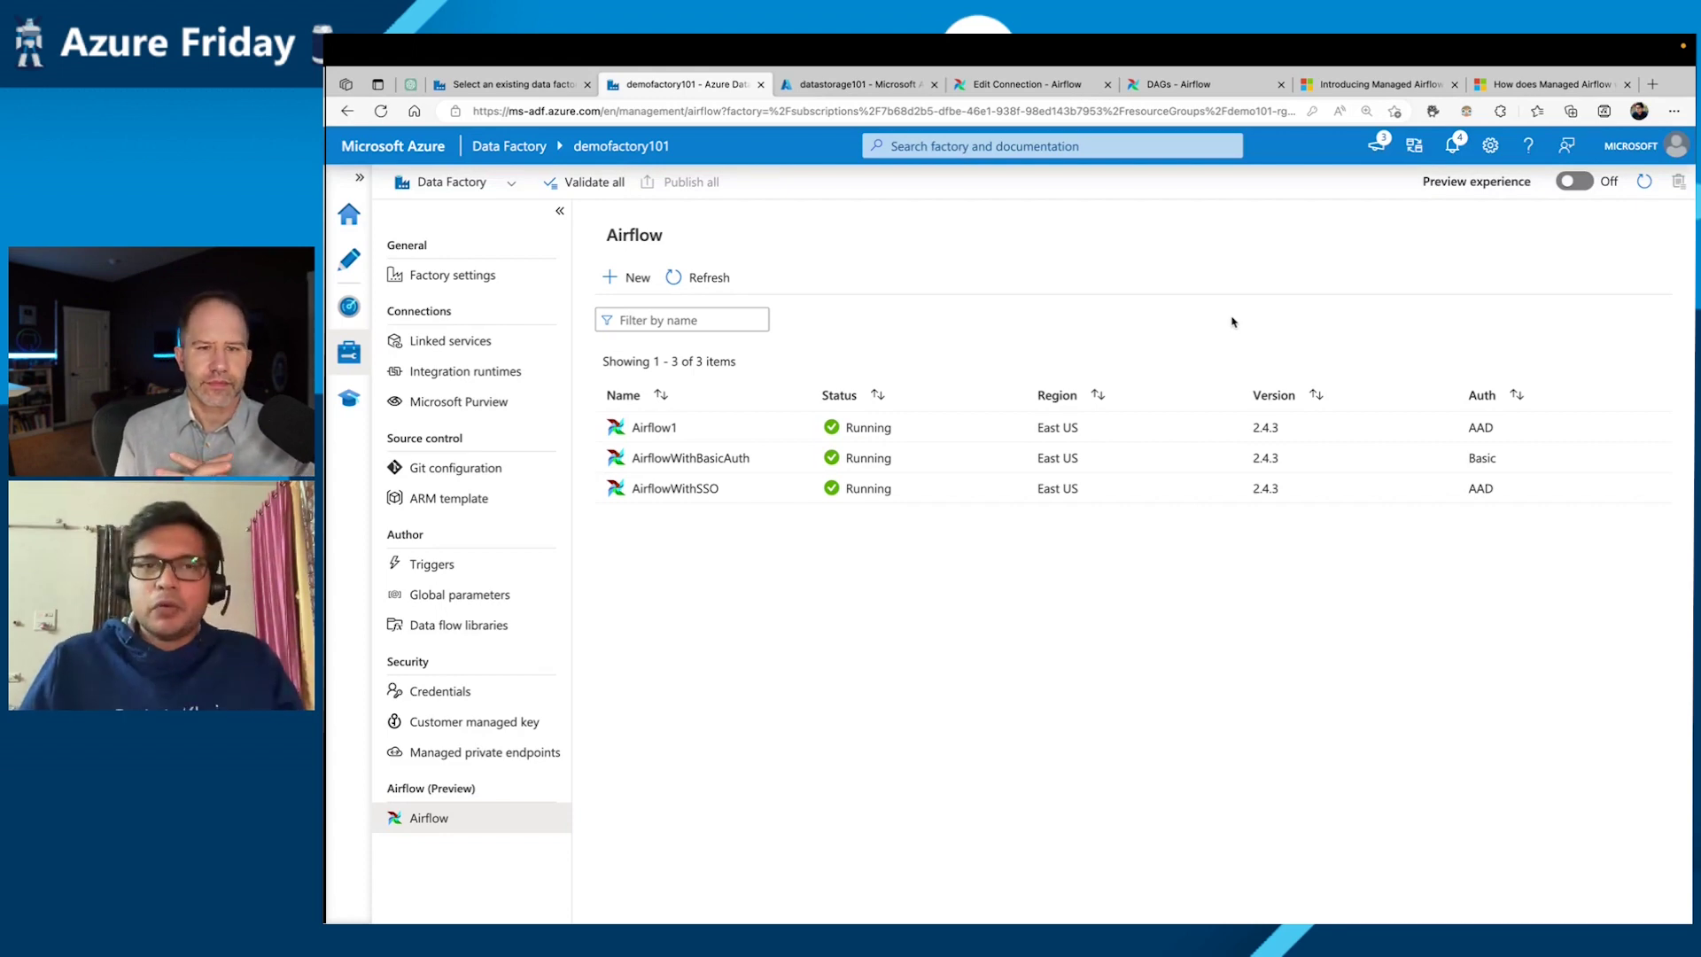
Step: Create a new Airflow integration runtime environment in demofactory101 with the default setup values
{"action": "left_click", "coordinate": [637, 285]}
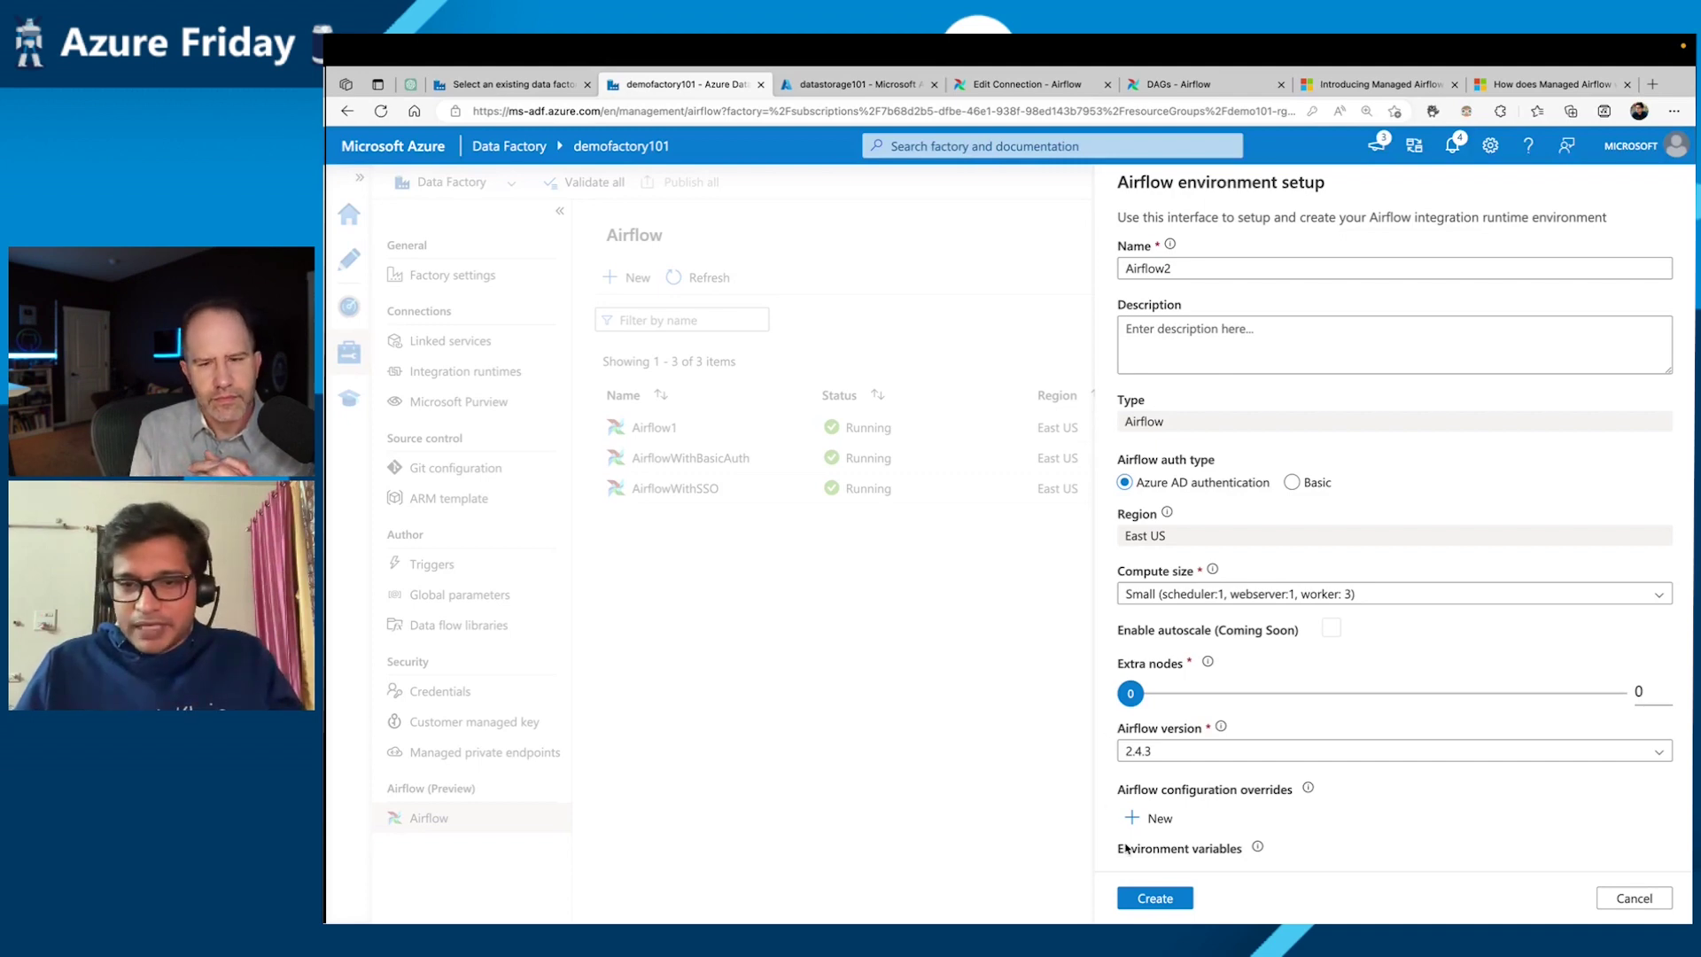
{"action": "scroll", "coordinate": [1236, 815], "scroll_direction": "down", "scroll_amount": 1}
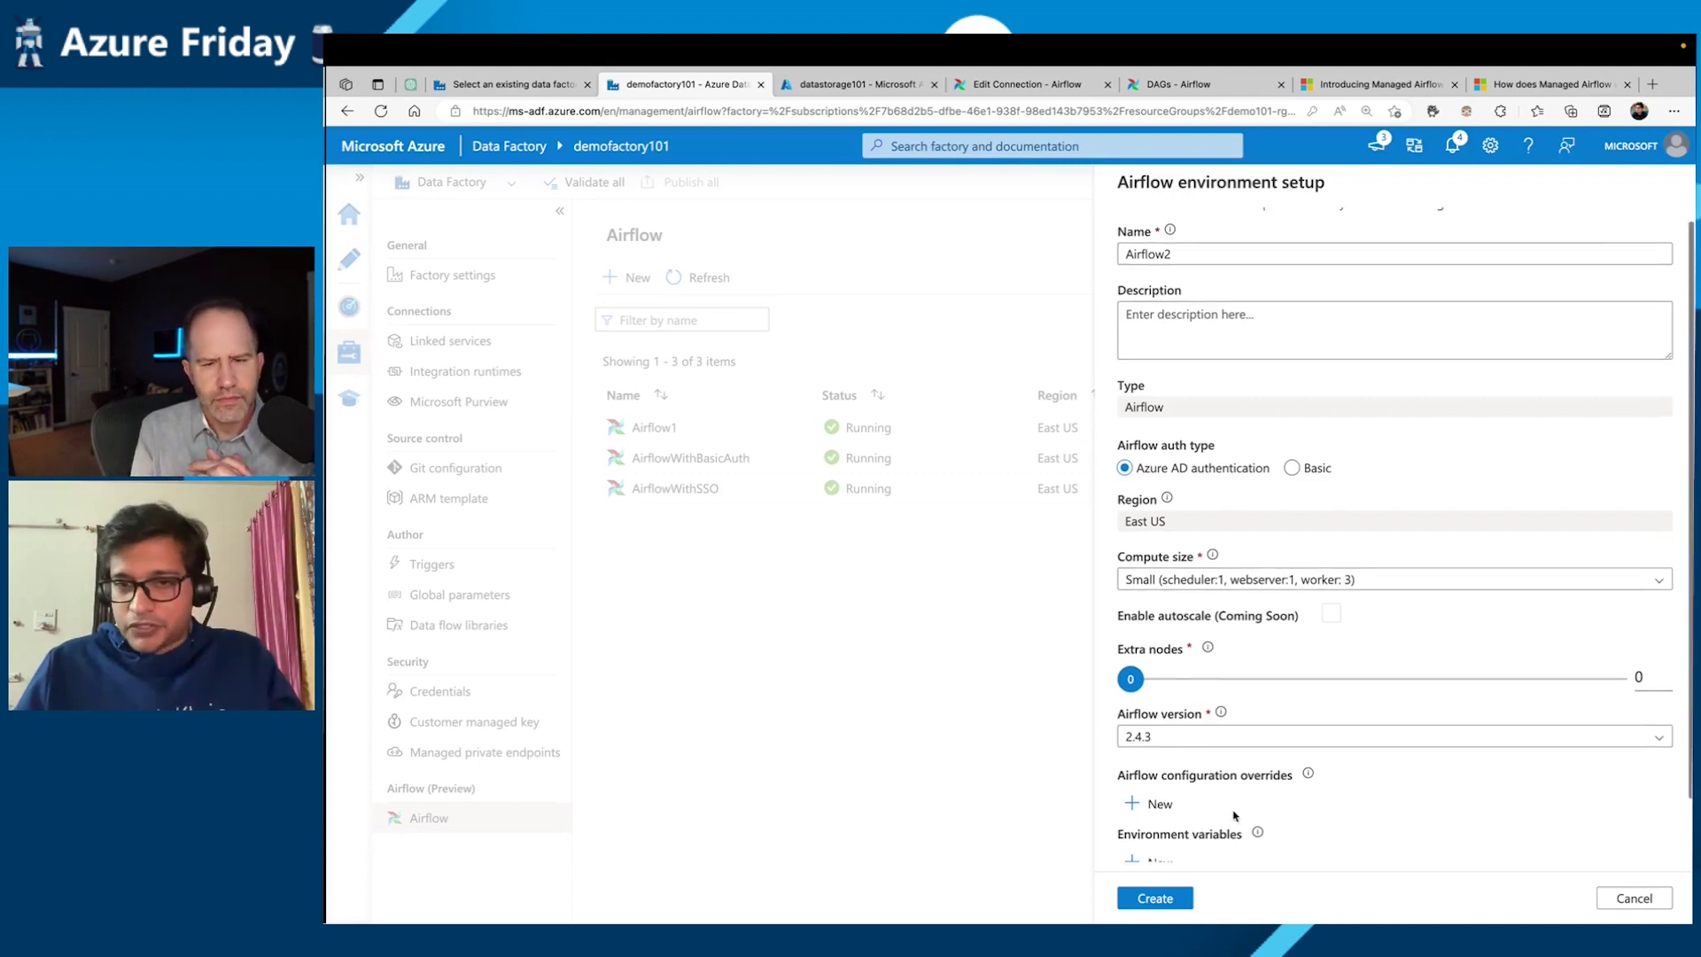
{"action": "left_click", "coordinate": [1156, 899]}
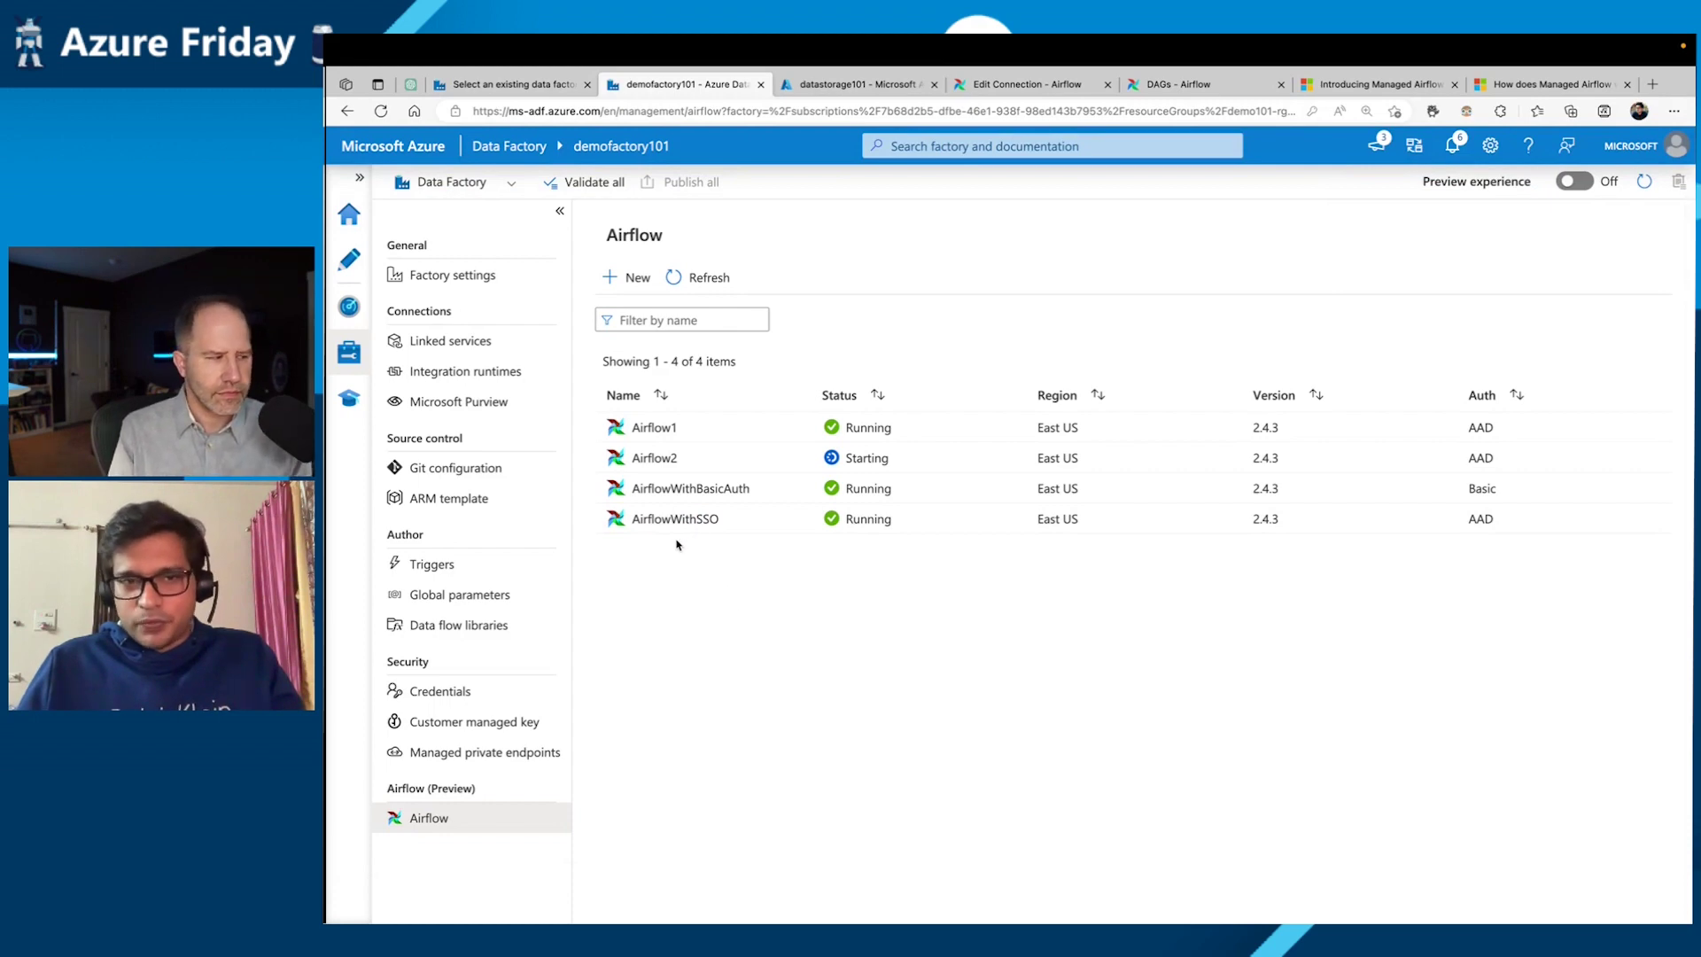
Step: View the DAGs page of the AirflowWithSSO environment, and return to the factory's list of Airflow environments
{"action": "mouse_move", "coordinate": [673, 532]}
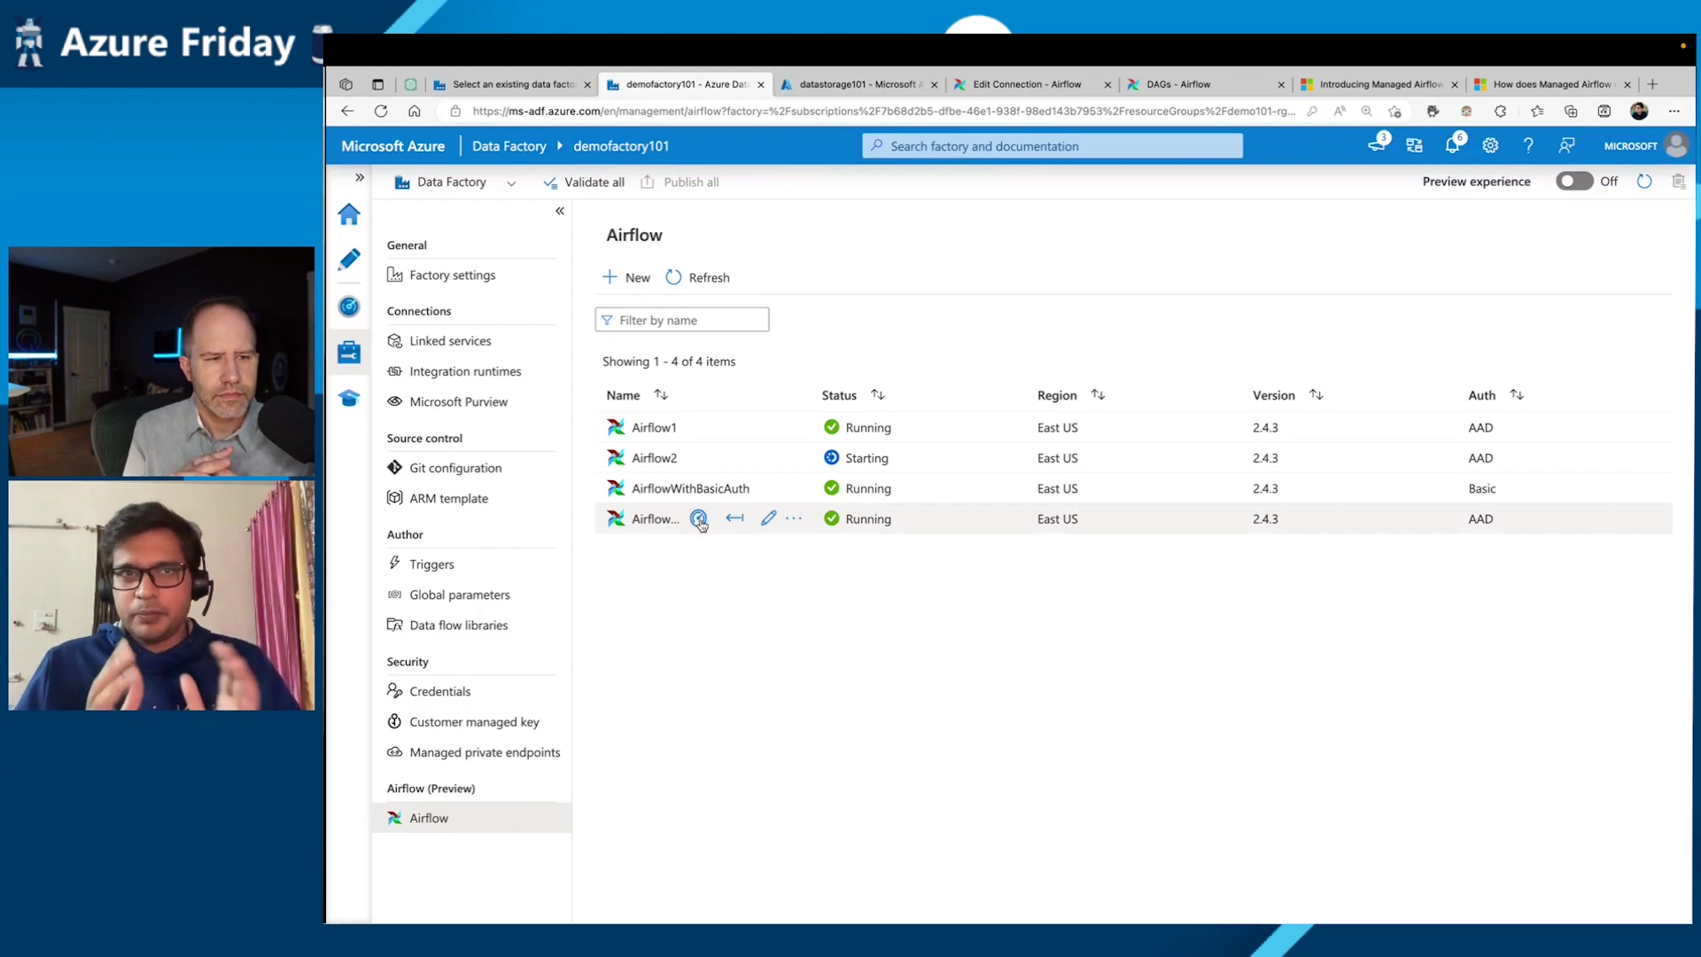
{"action": "left_click", "coordinate": [700, 521]}
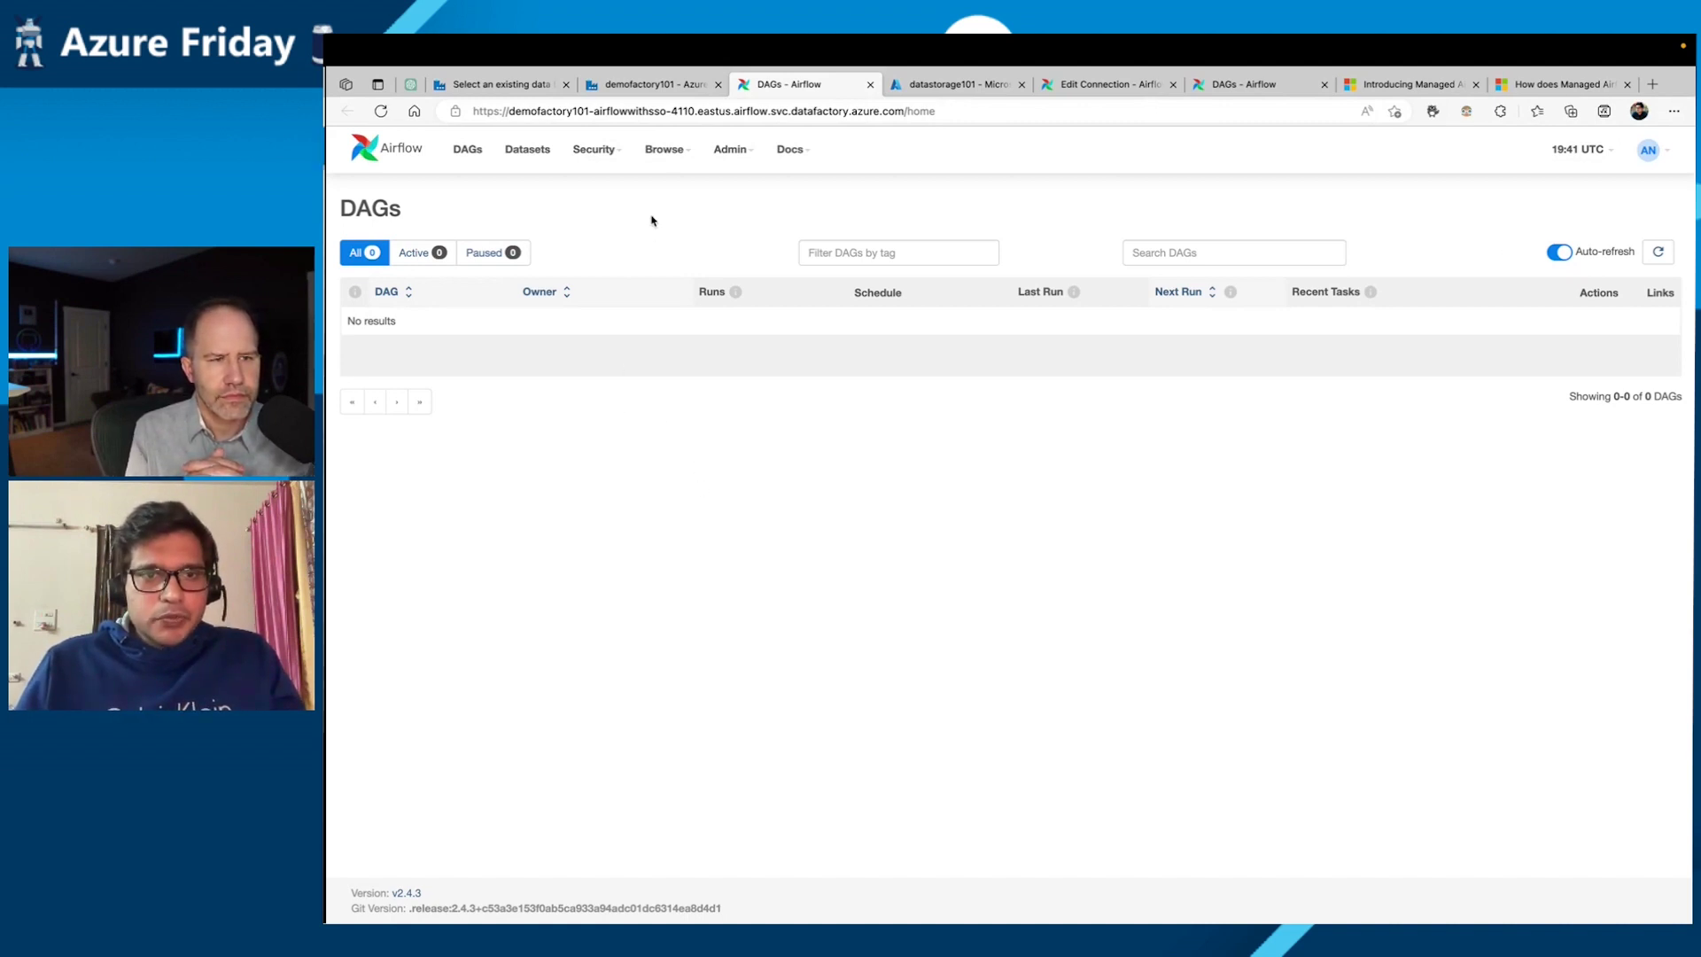
{"action": "left_click", "coordinate": [644, 84]}
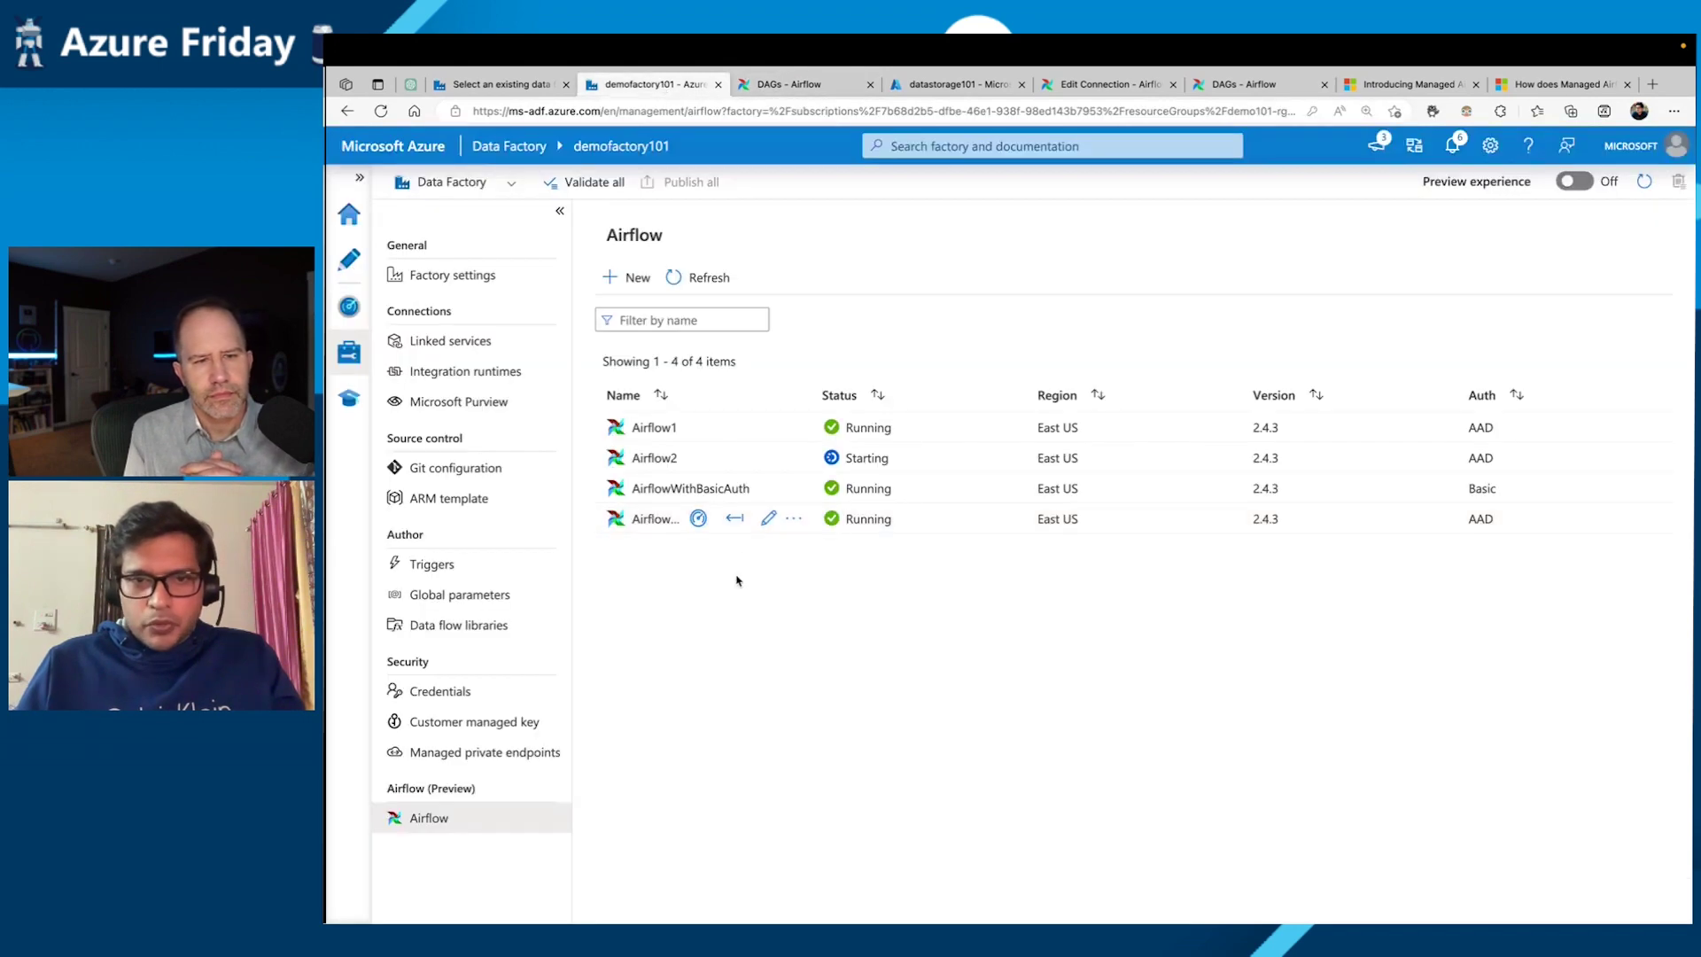
Step: Start a file import for the AirflowWithSSO environment with datastorage101 as the linked service
{"action": "left_click", "coordinate": [796, 519]}
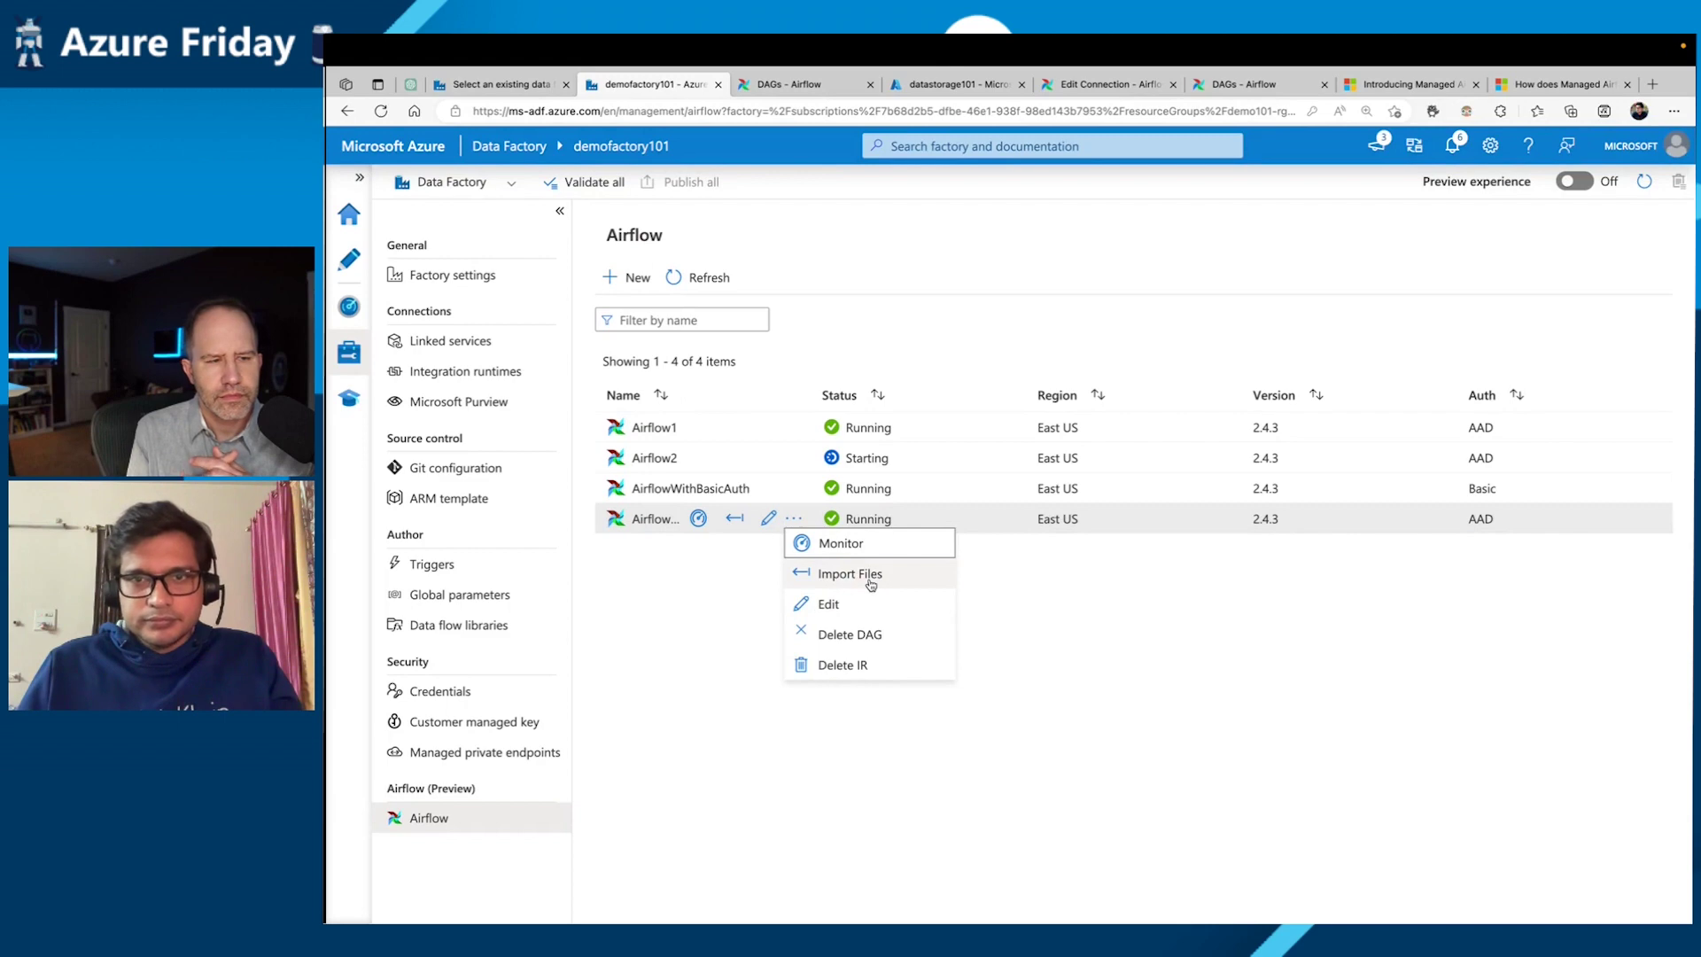
{"action": "left_click", "coordinate": [850, 574]}
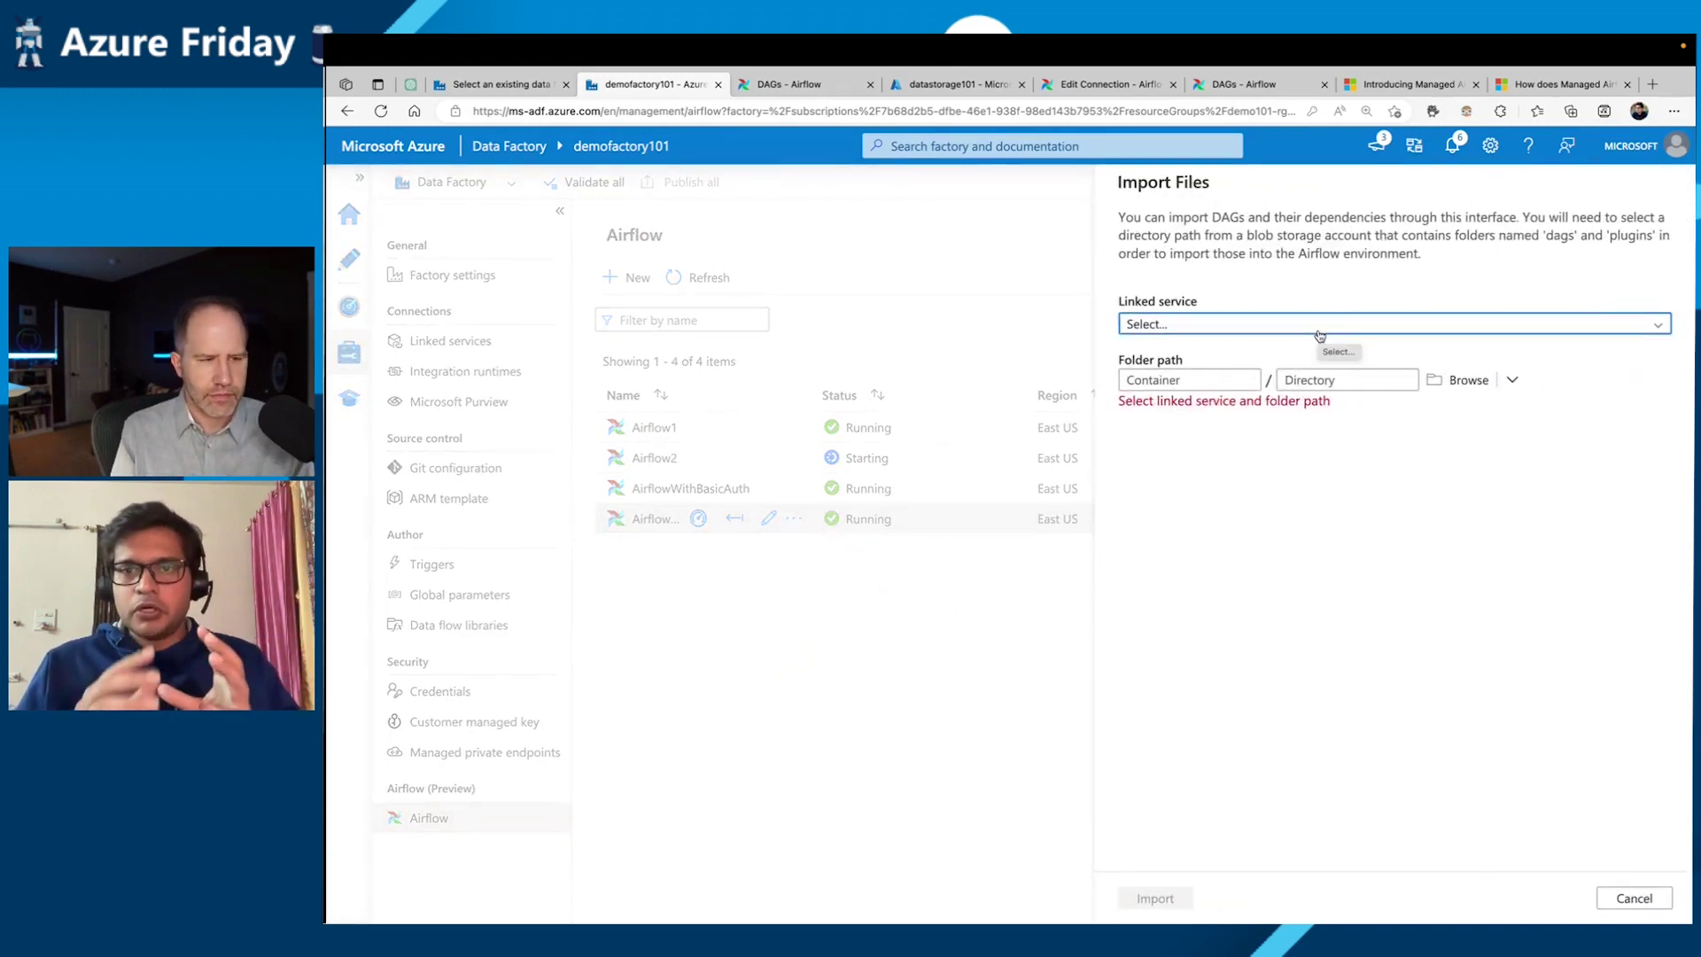
{"action": "left_click", "coordinate": [1320, 336]}
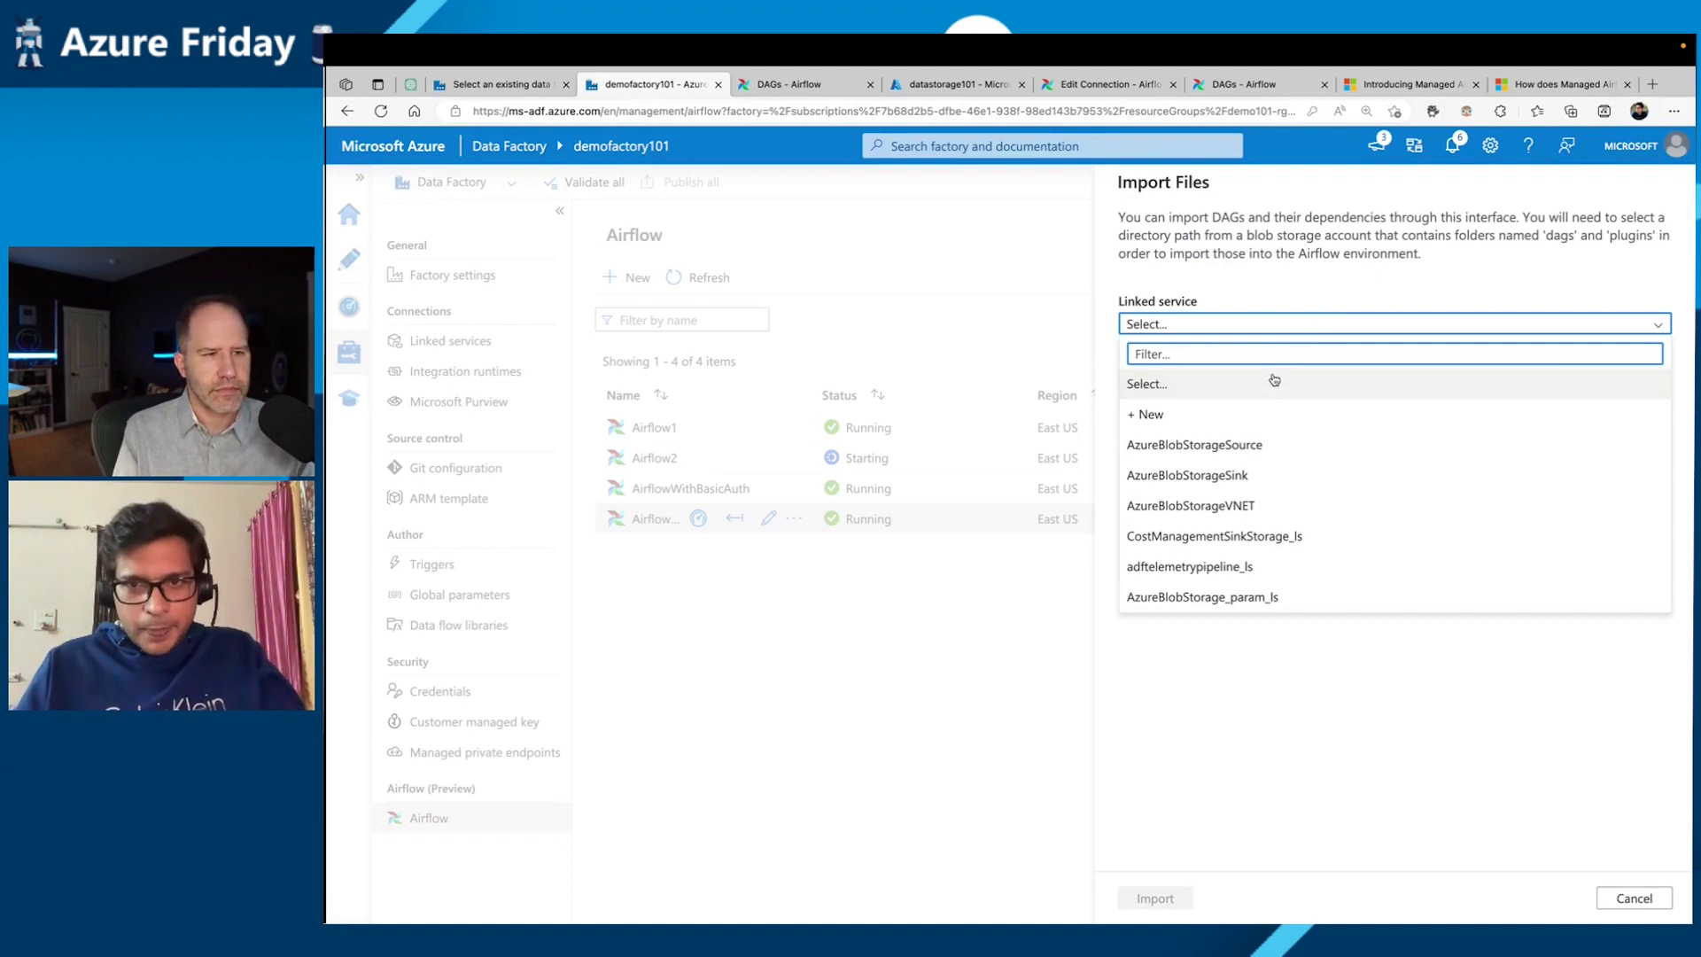
{"action": "scroll", "coordinate": [1275, 446], "scroll_direction": "down", "scroll_amount": 5}
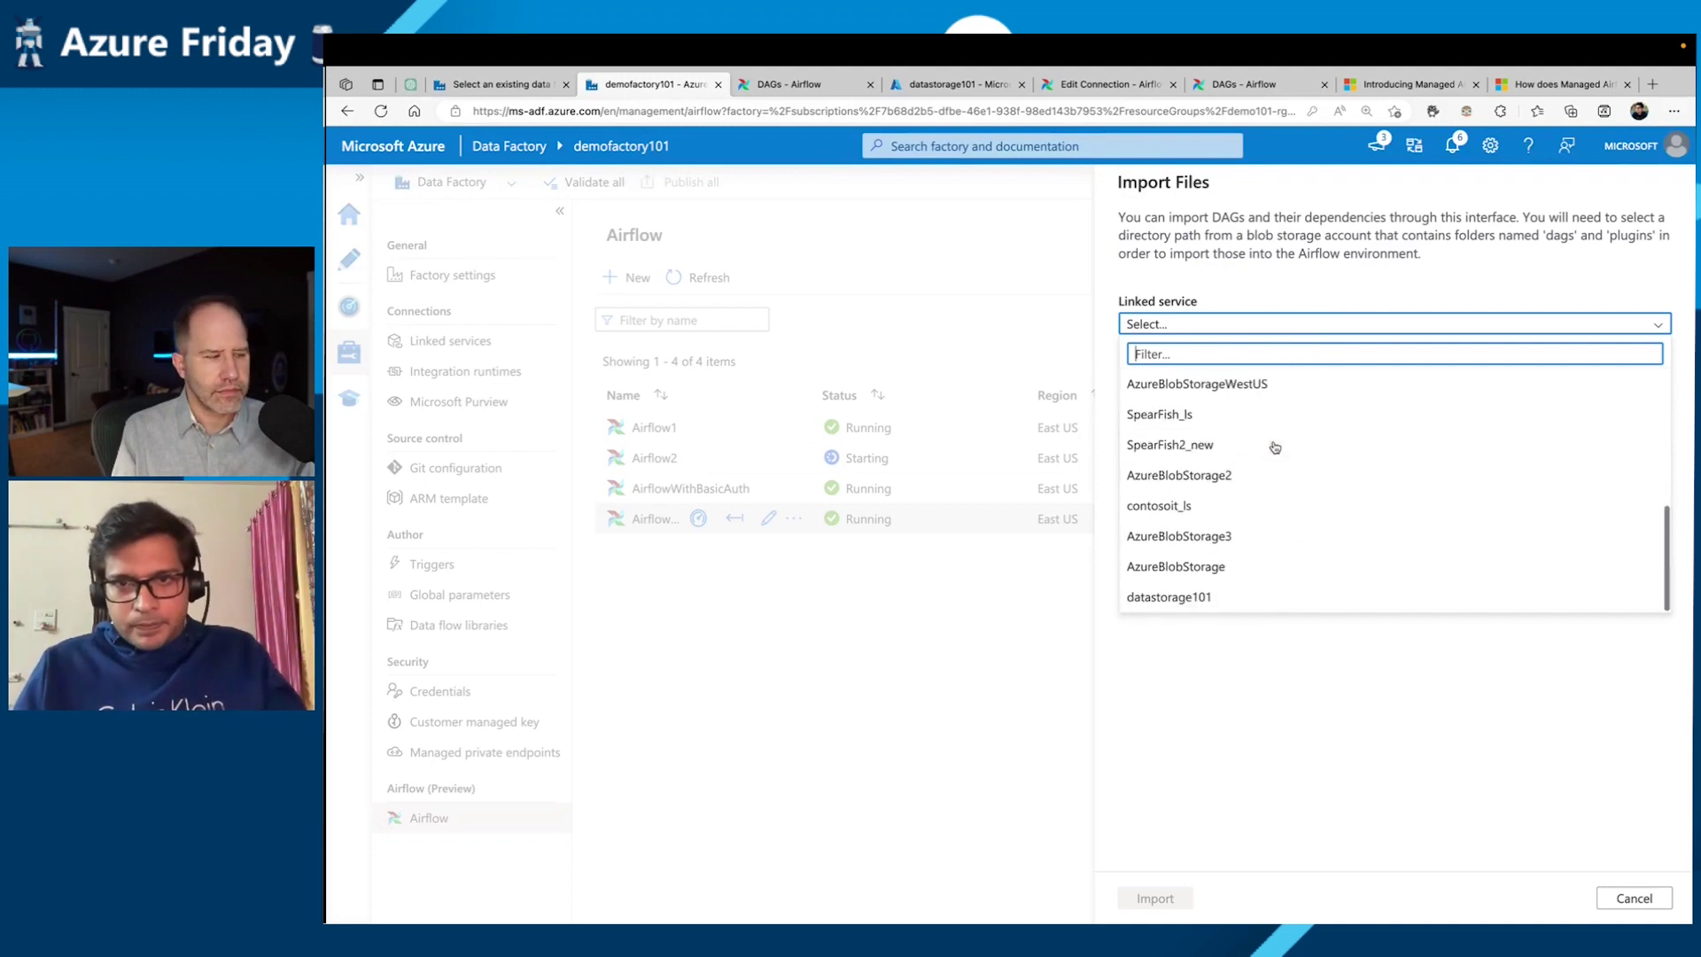
{"action": "left_click", "coordinate": [1210, 598]}
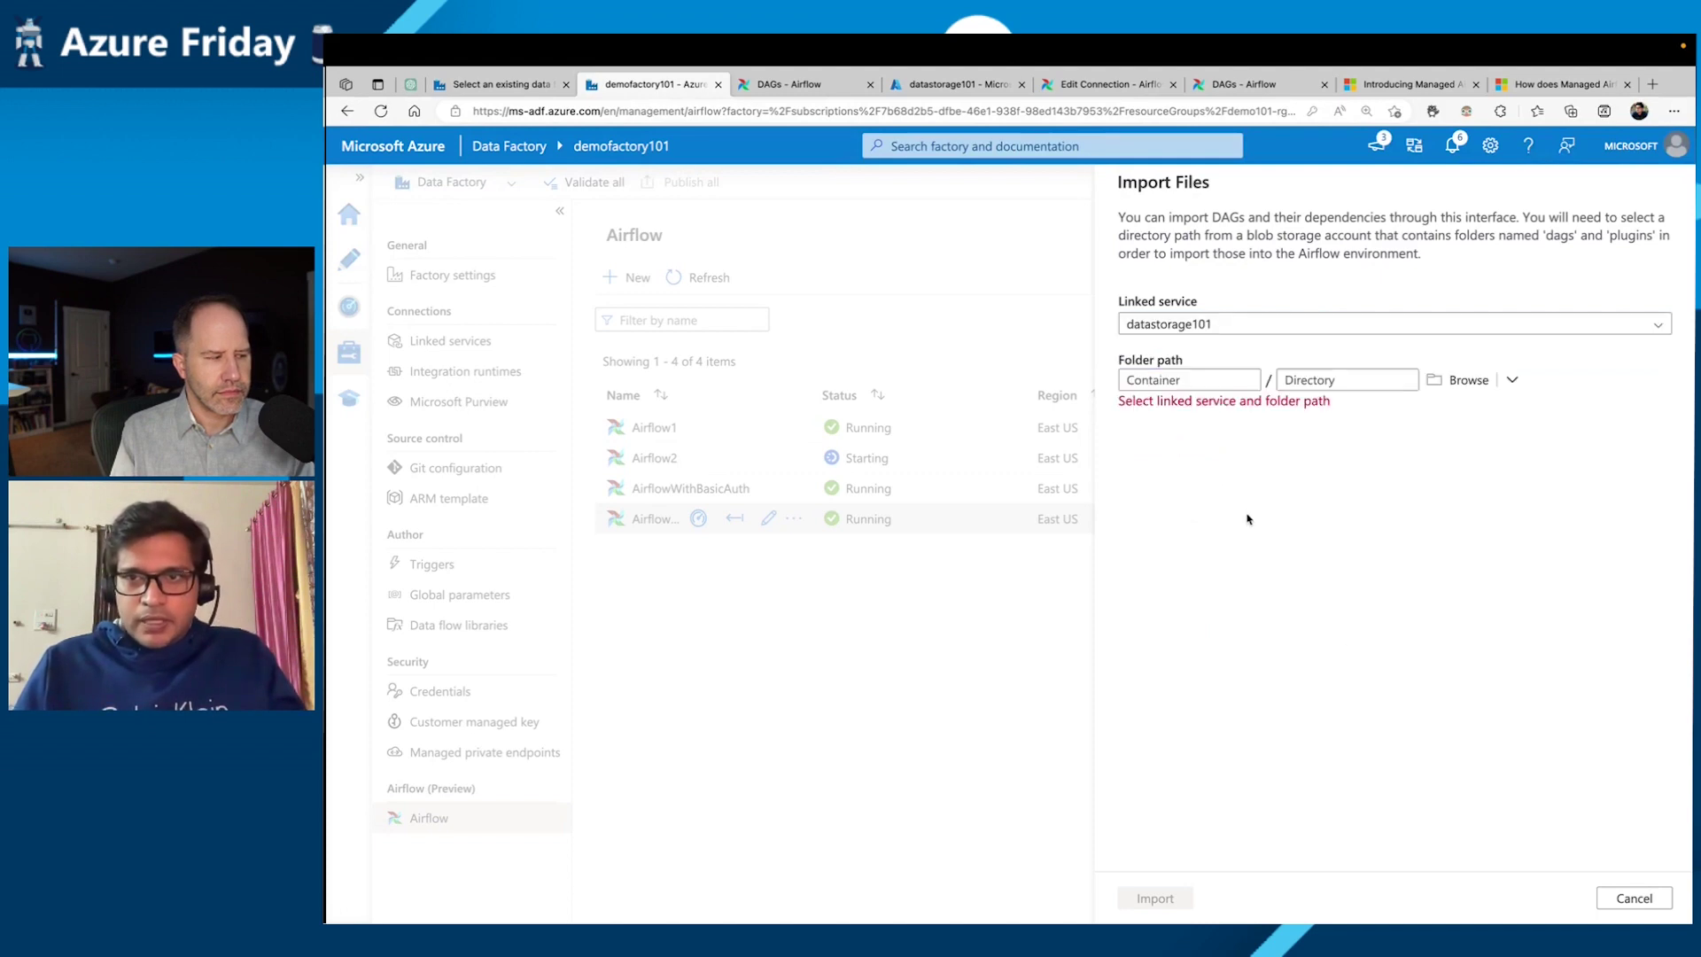
Step: Set the import folder path to the airflow container and import its files into the environment
{"action": "left_click", "coordinate": [1464, 379]}
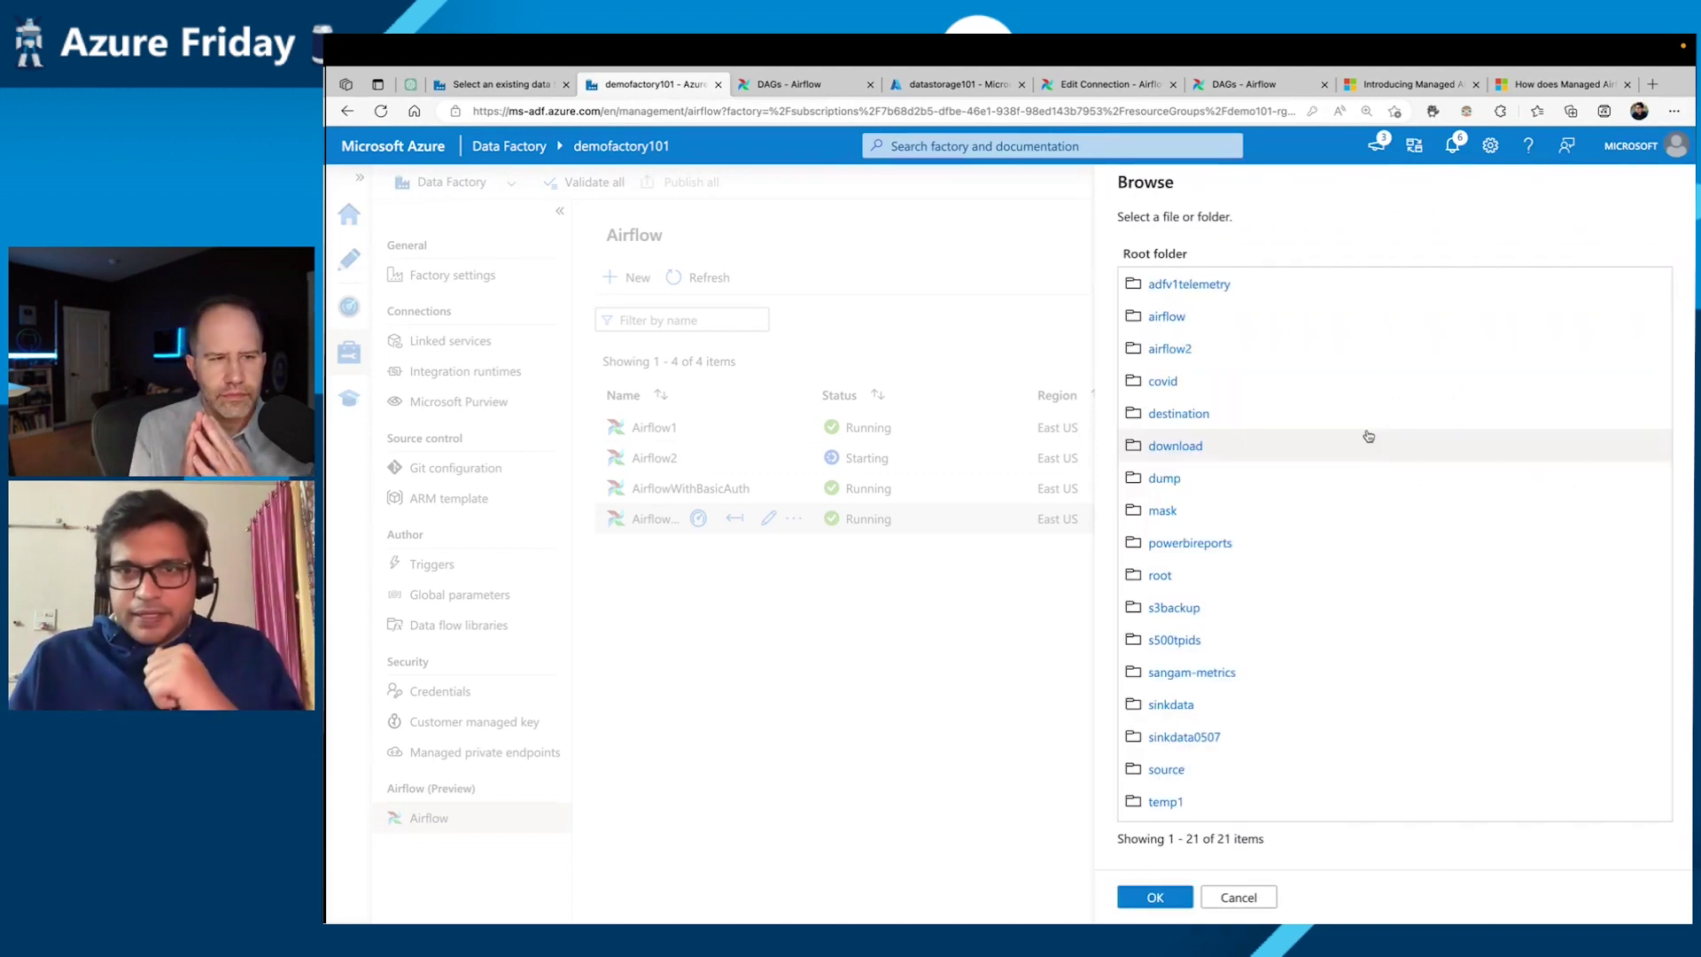
{"action": "left_click", "coordinate": [1246, 326]}
{"action": "left_click", "coordinate": [1170, 325]}
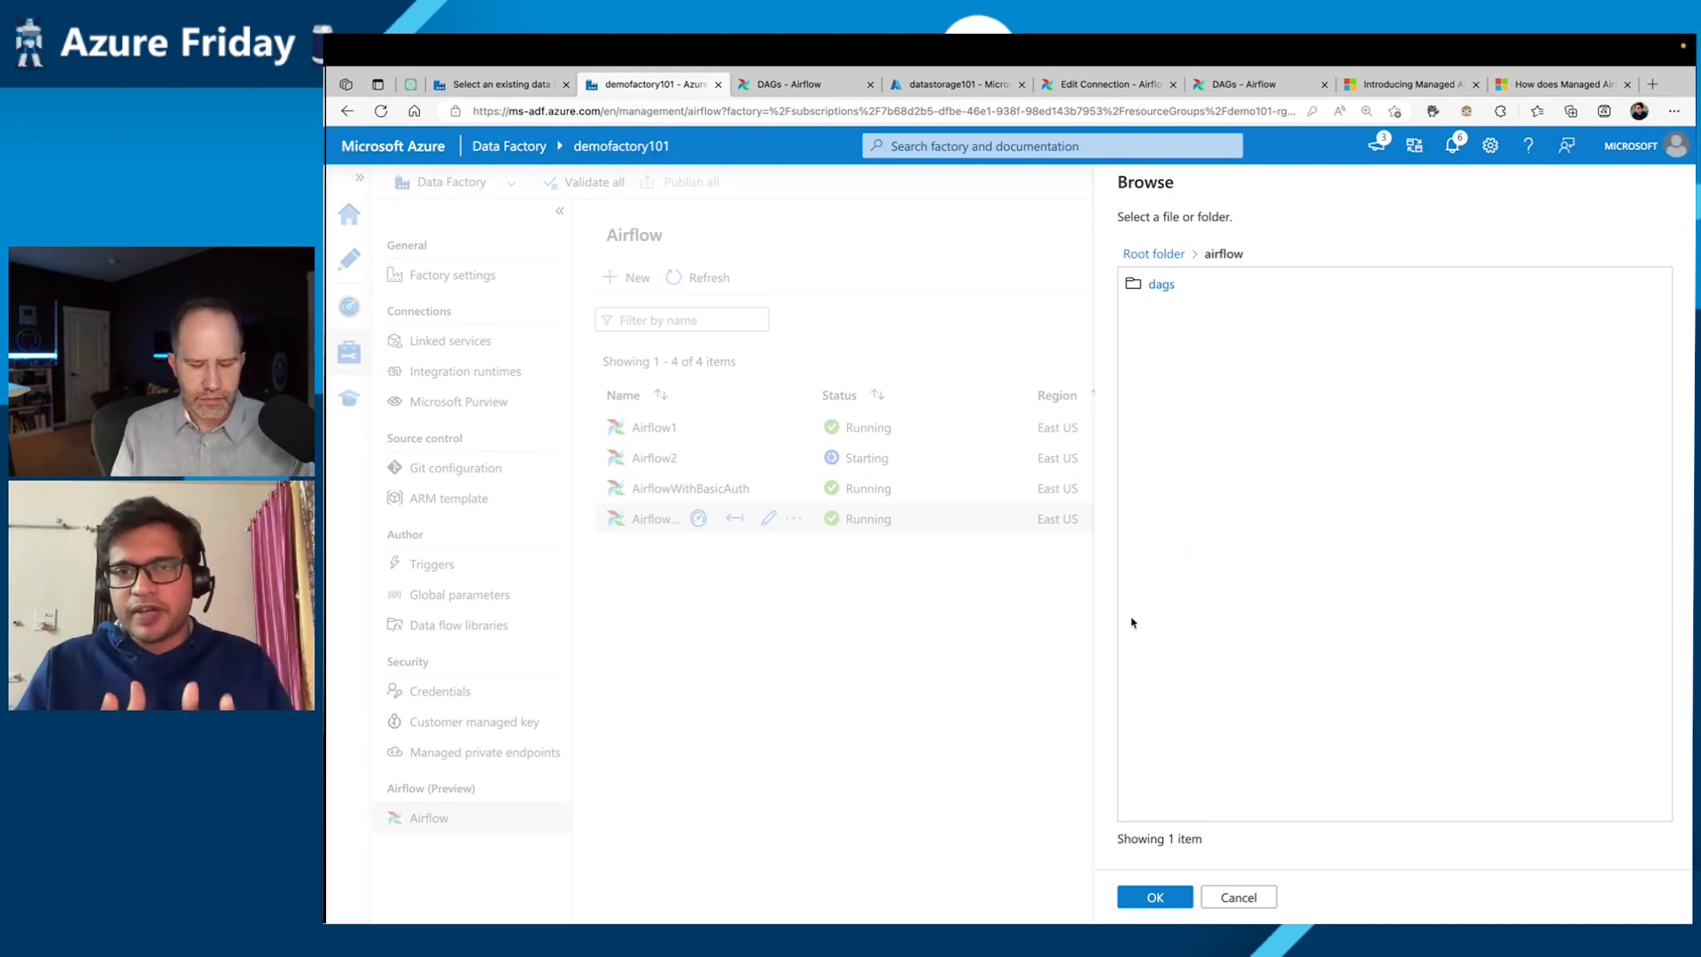
{"action": "left_click", "coordinate": [1152, 897]}
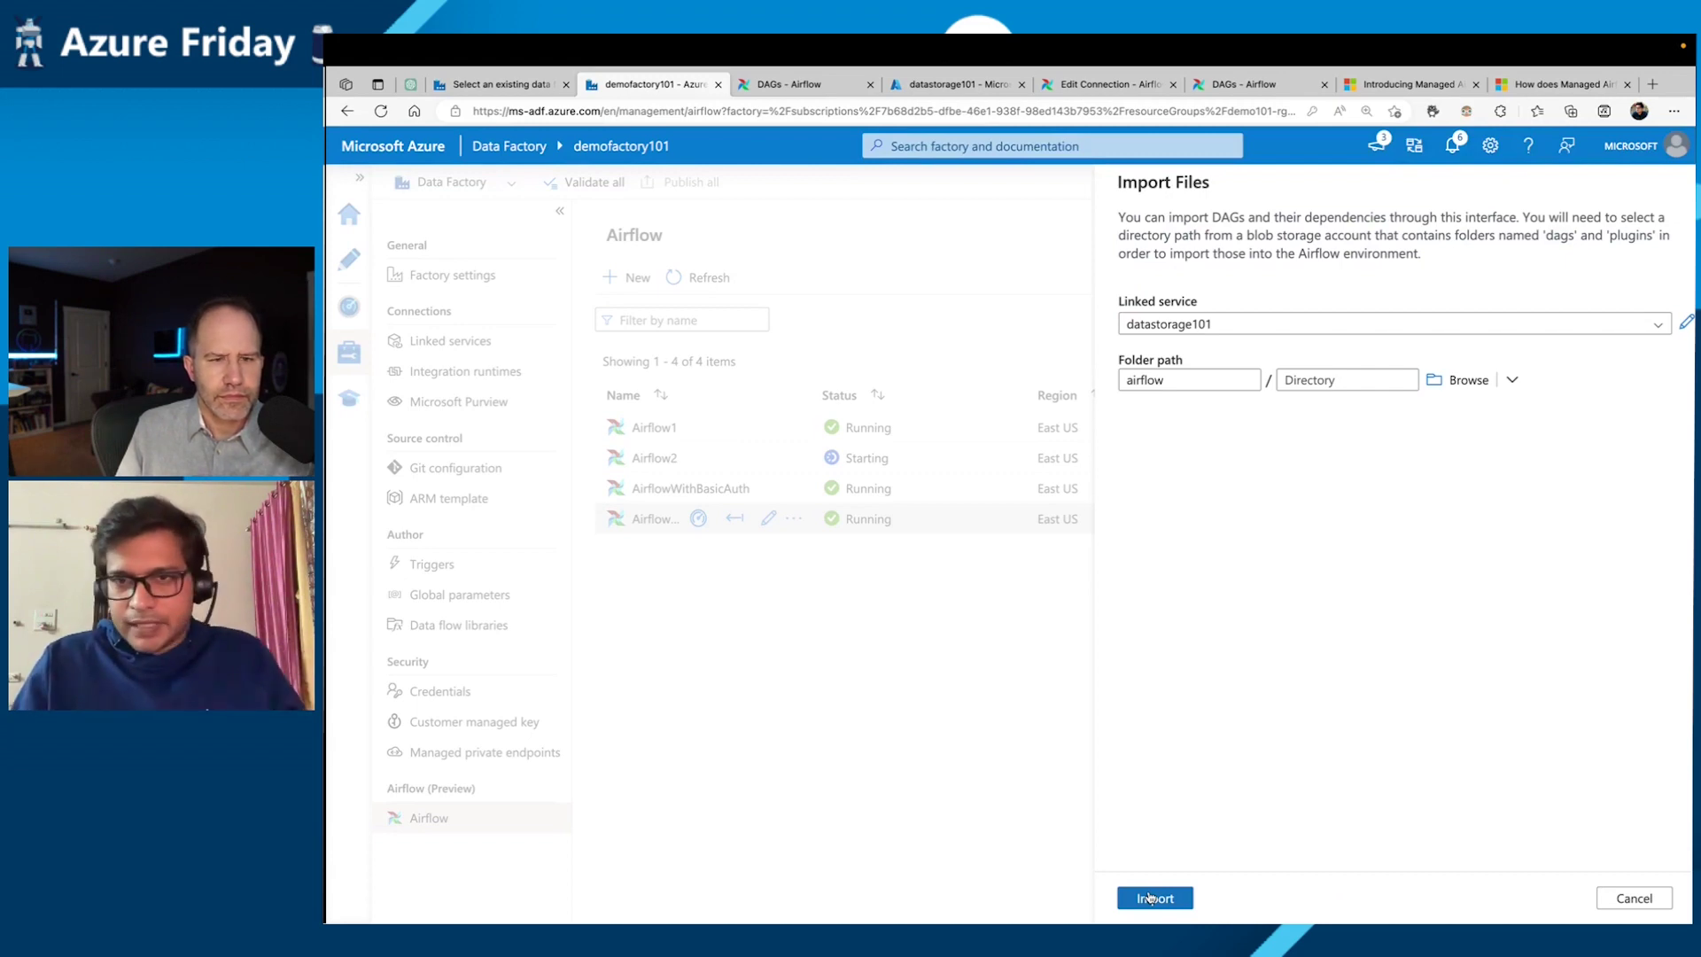
{"action": "left_click", "coordinate": [1150, 897]}
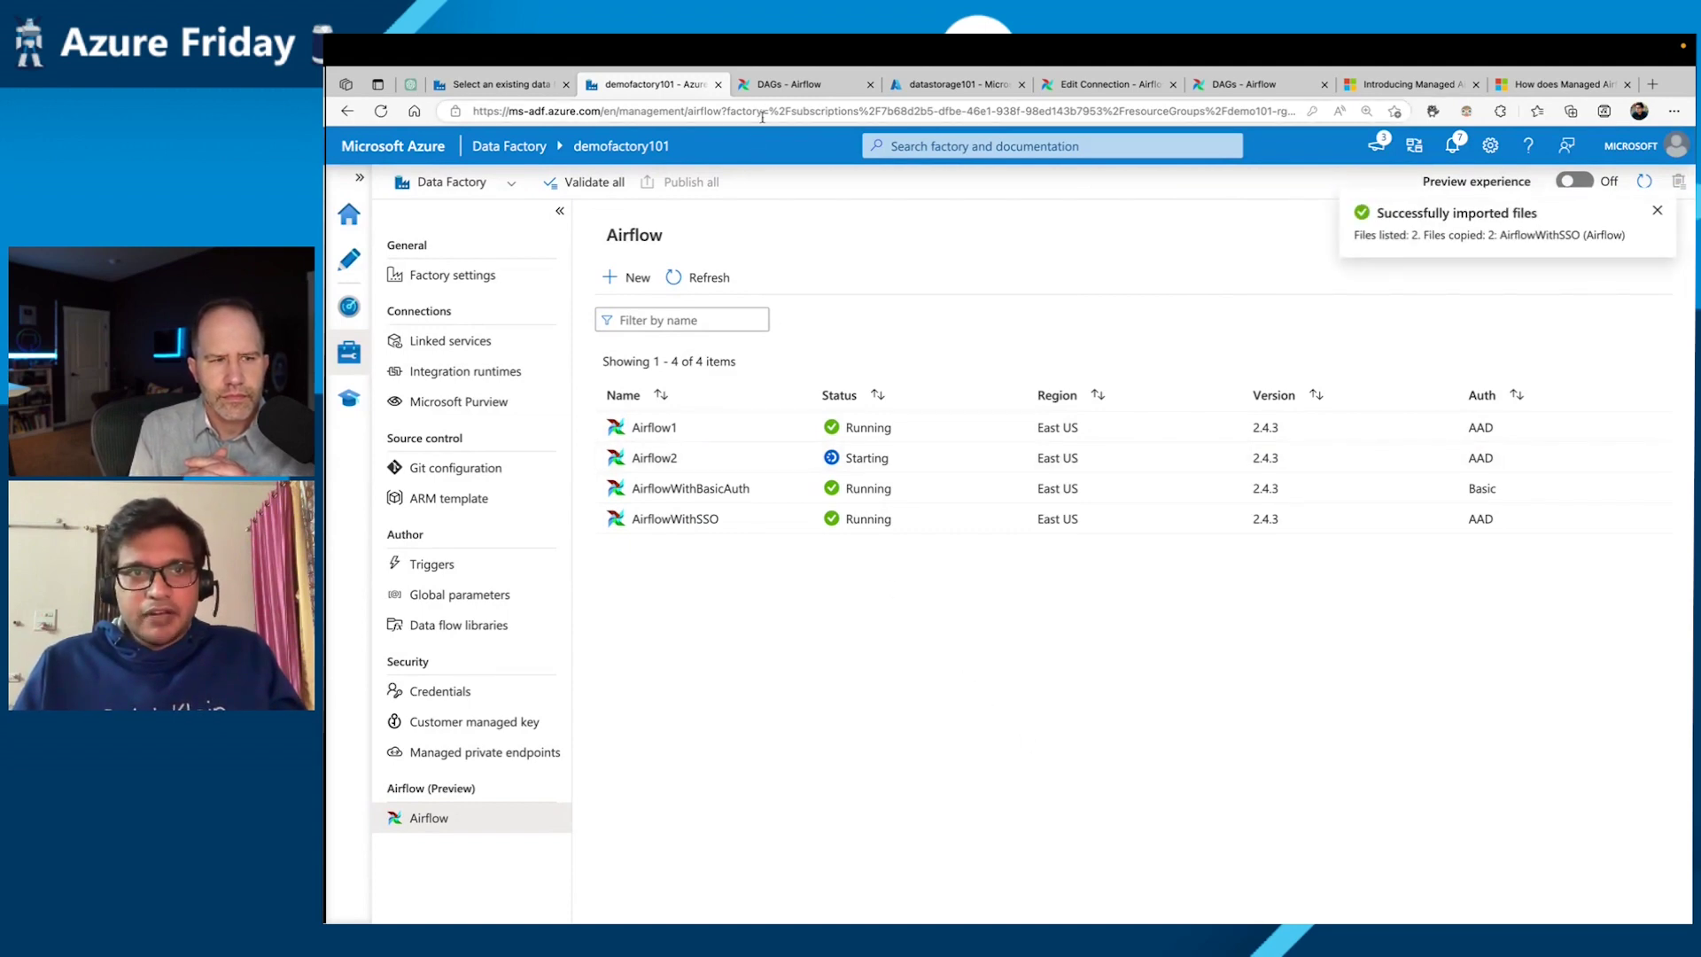
Step: Reload the DAGs page of the AirflowWithSSO environment to check for the imported DAGs
{"action": "left_click", "coordinate": [772, 86]}
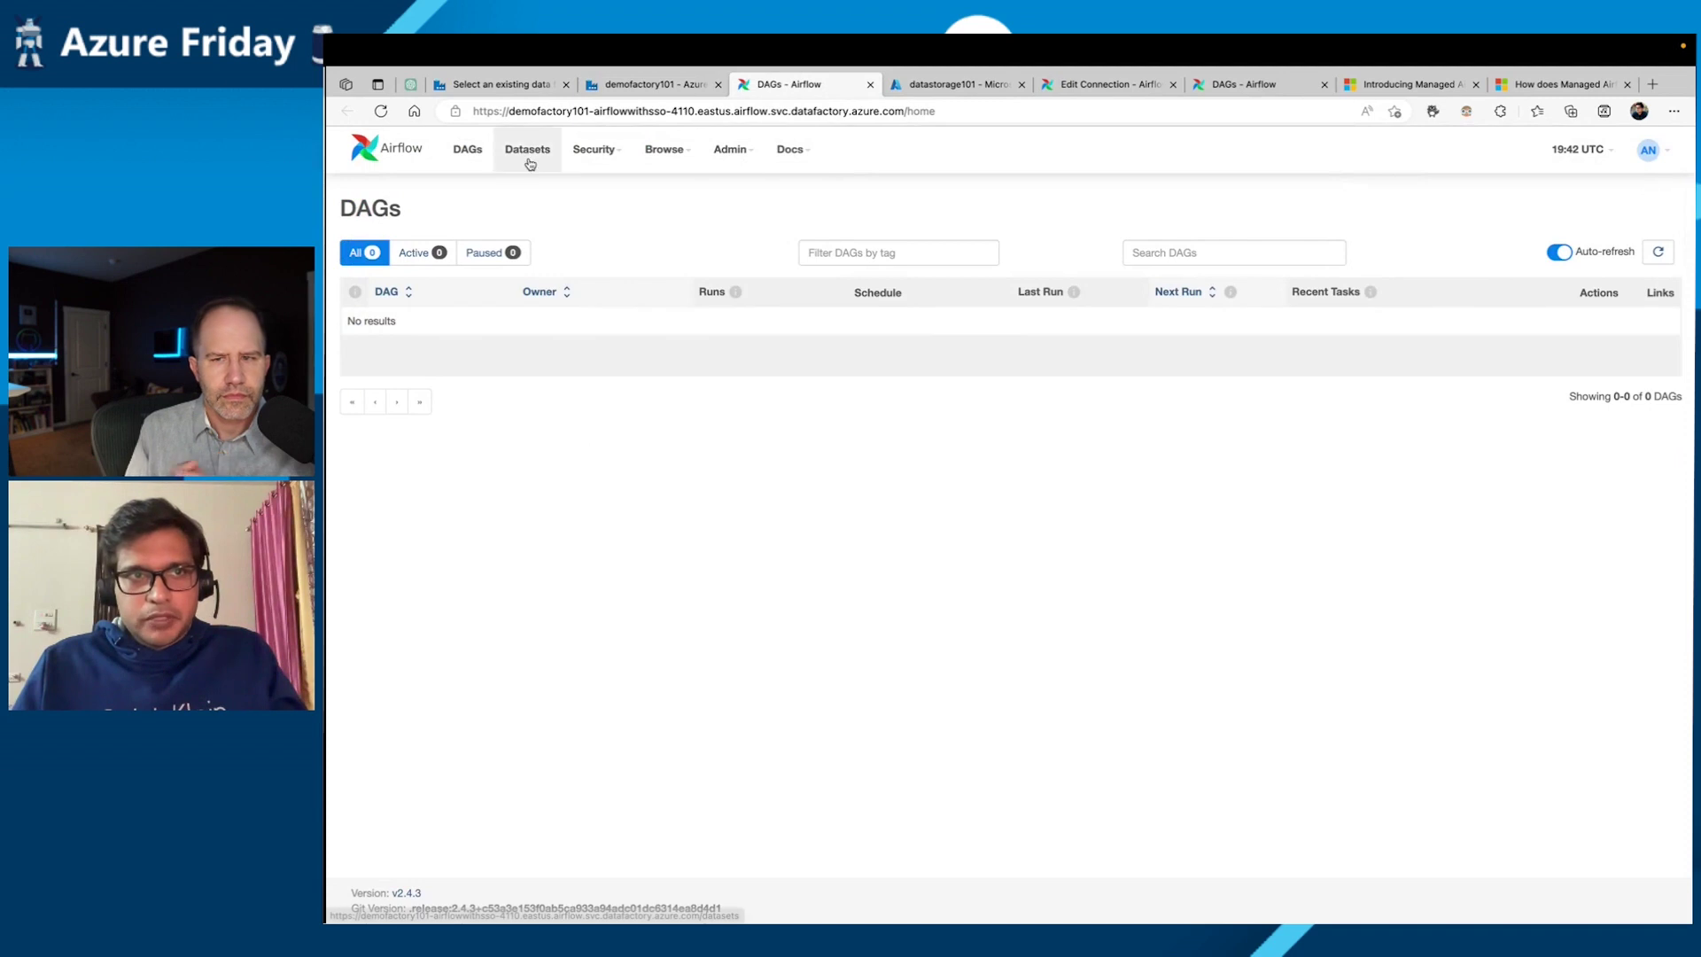
{"action": "left_click", "coordinate": [404, 119]}
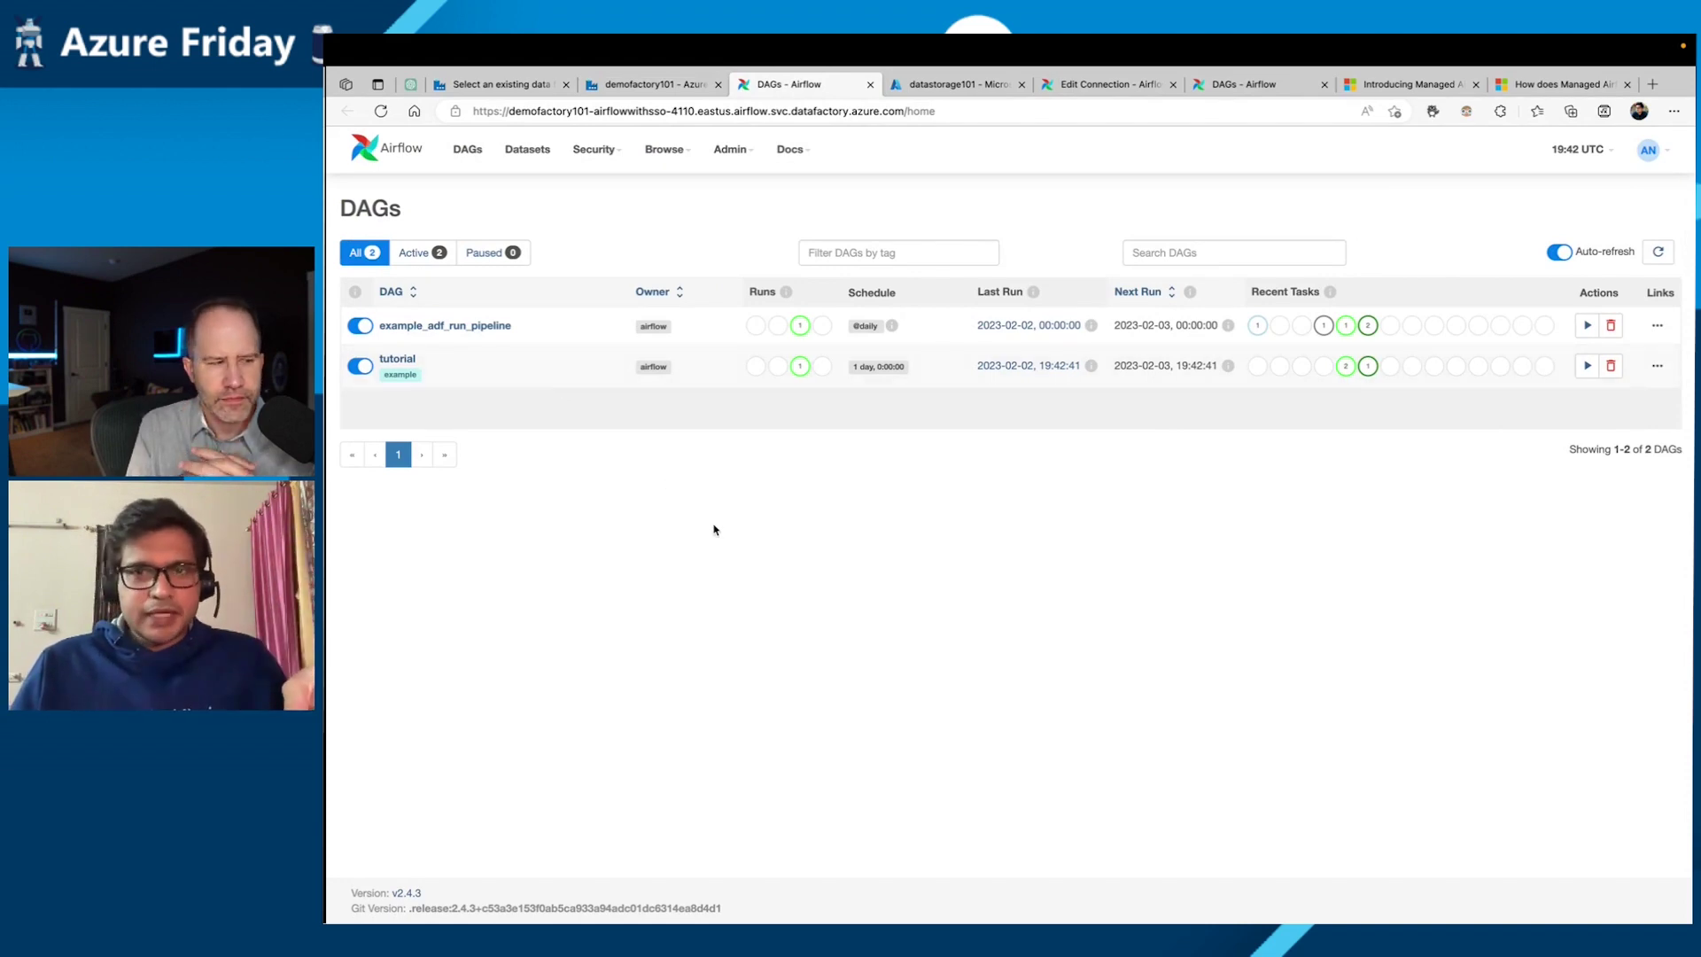
{"action": "key", "text": "ctrl+Right"}
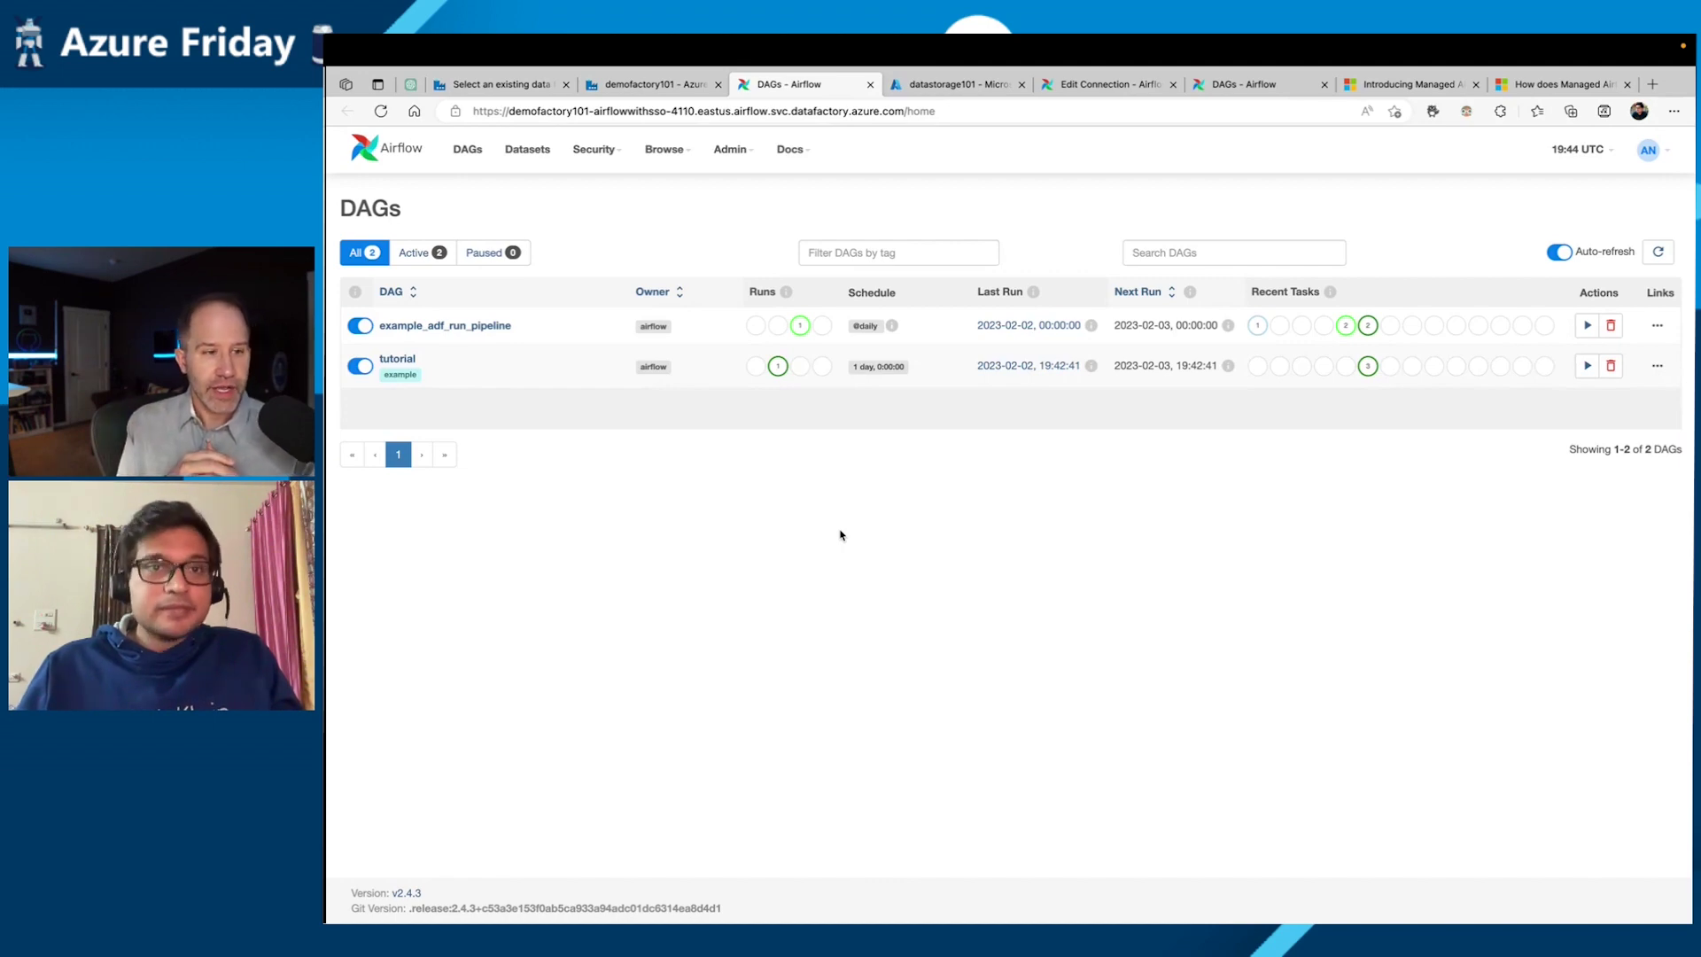
{"action": "scroll", "coordinate": [674, 189], "scroll_direction": "down", "scroll_amount": 1}
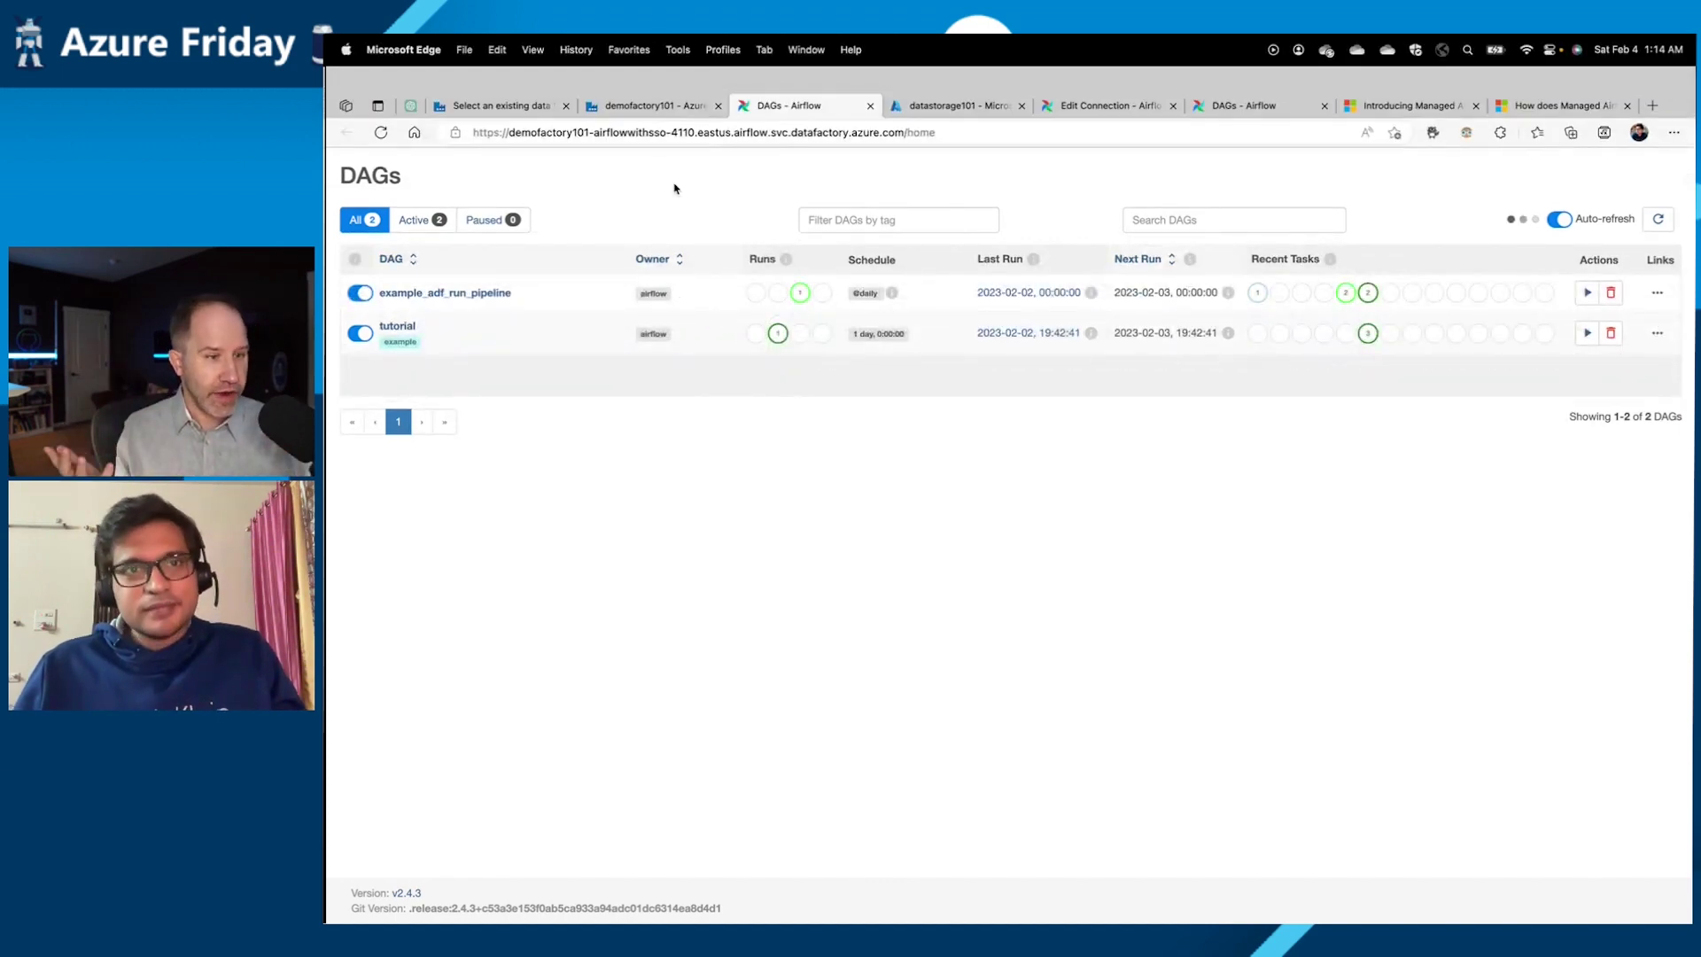
{"action": "scroll", "coordinate": [675, 189], "scroll_direction": "up", "scroll_amount": 1}
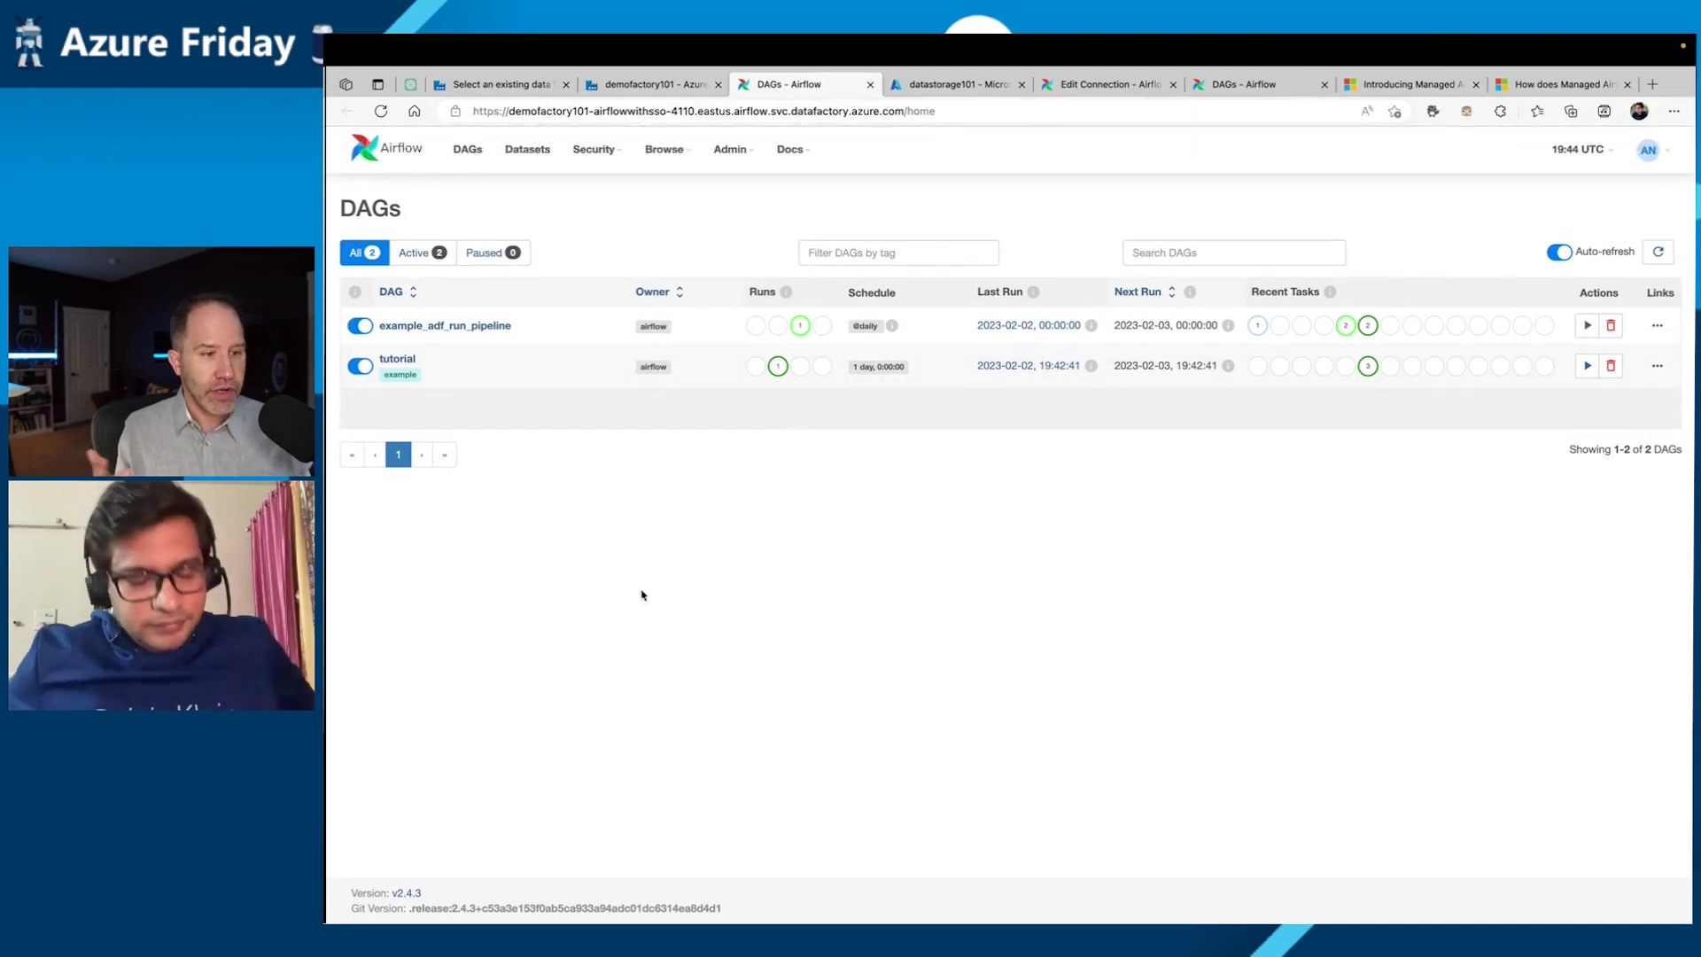